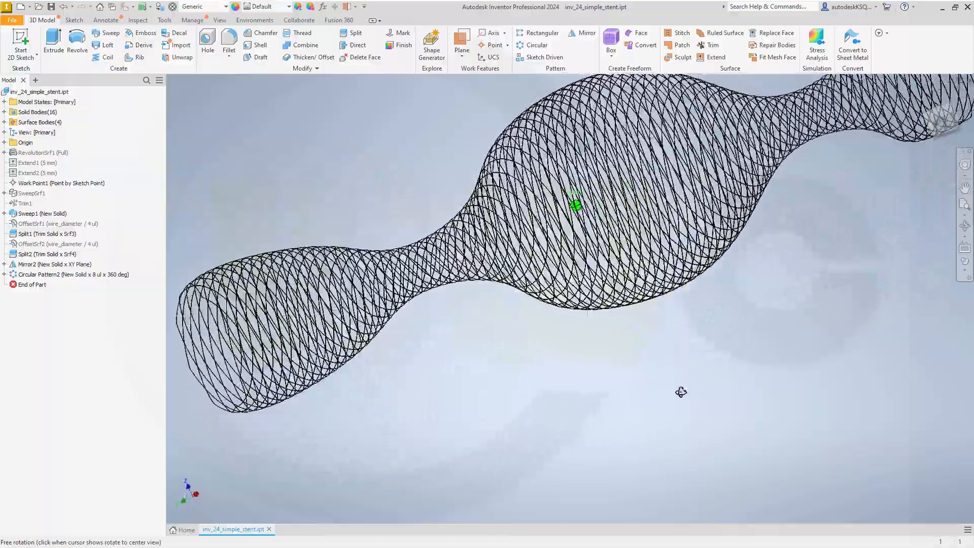
Step: Add a user parameter stent_length with a value of 200 mm
middle_click_drag(667, 336, 665, 293, "shift")
scroll(462, 178, "down", 5)
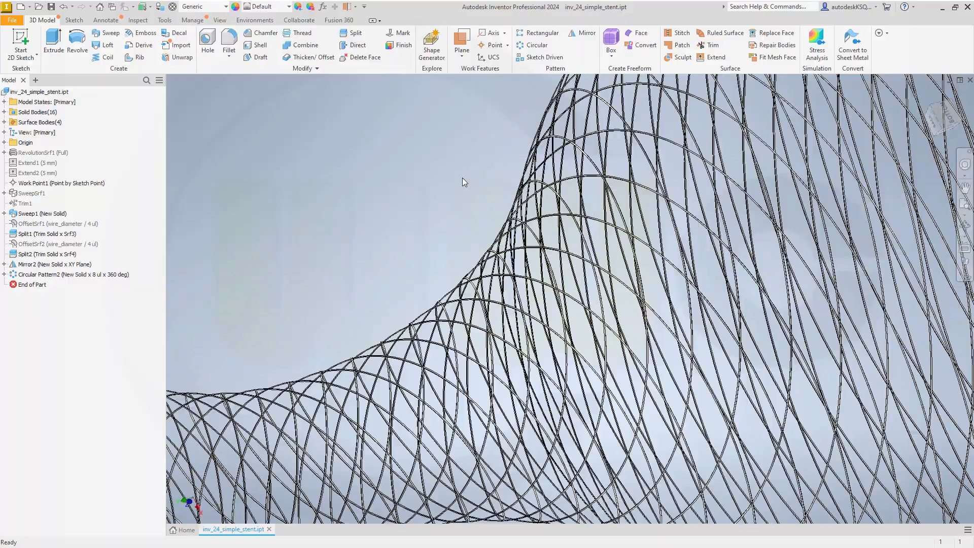
scroll(461, 178, "up", 5)
middle_click_drag(570, 330, 461, 263, "shift")
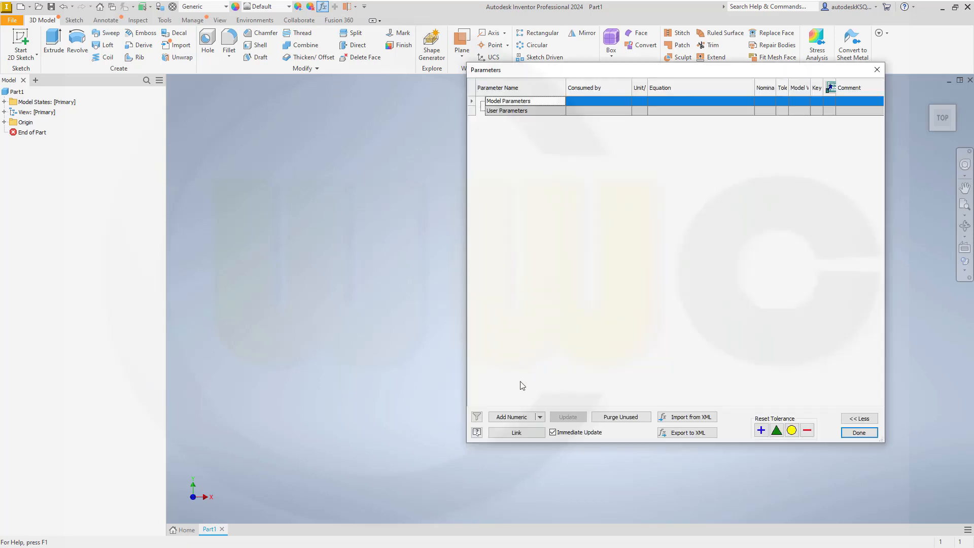
left_click(512, 417)
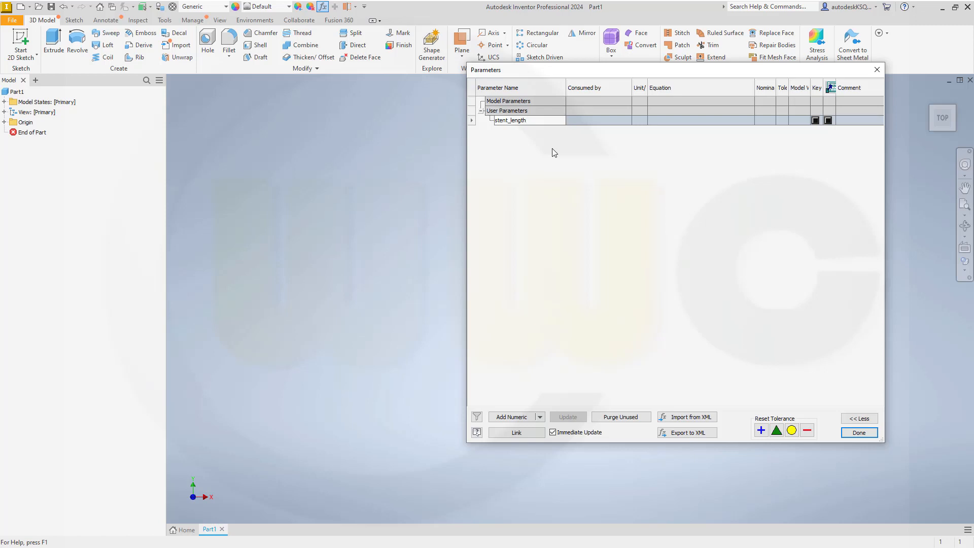
key("Return")
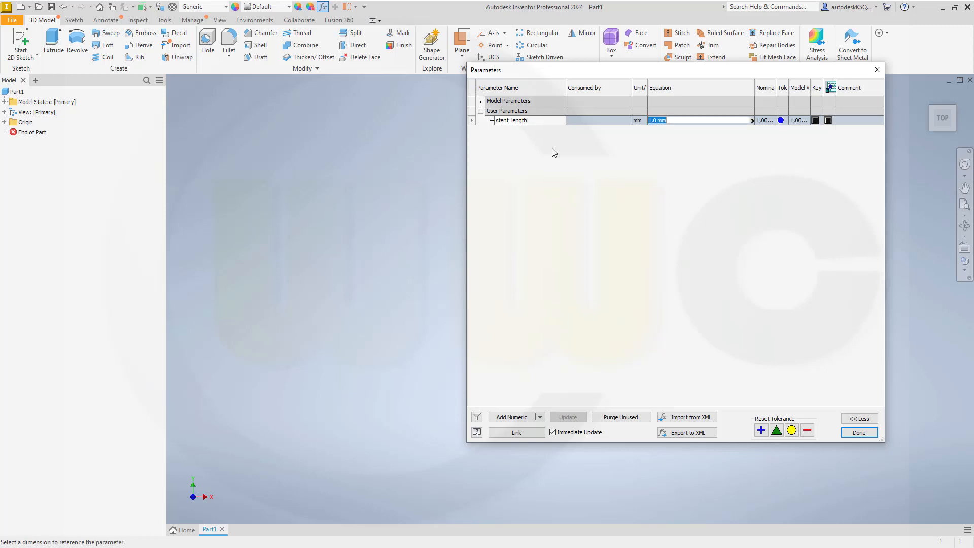
type("200")
key("Return")
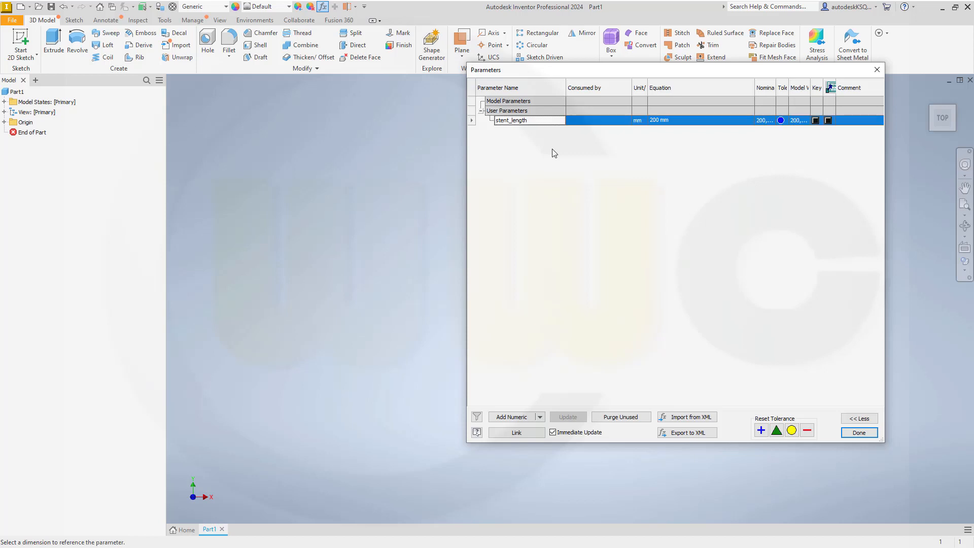
Step: Add user parameters stent_diameter = 30 mm and wire_diameter = 1.0 mm, then close Parameters
left_click(510, 417)
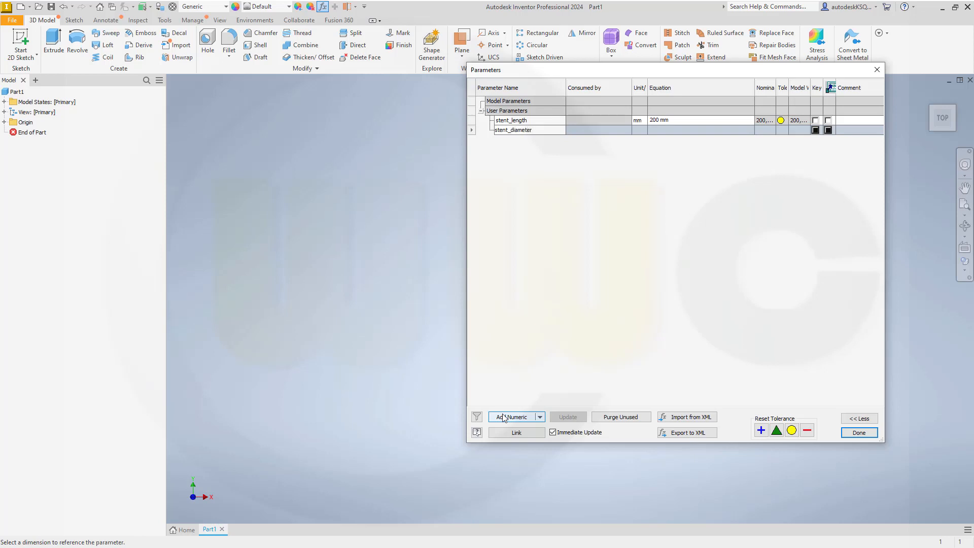
key("Tab")
key("Tab")
type("3")
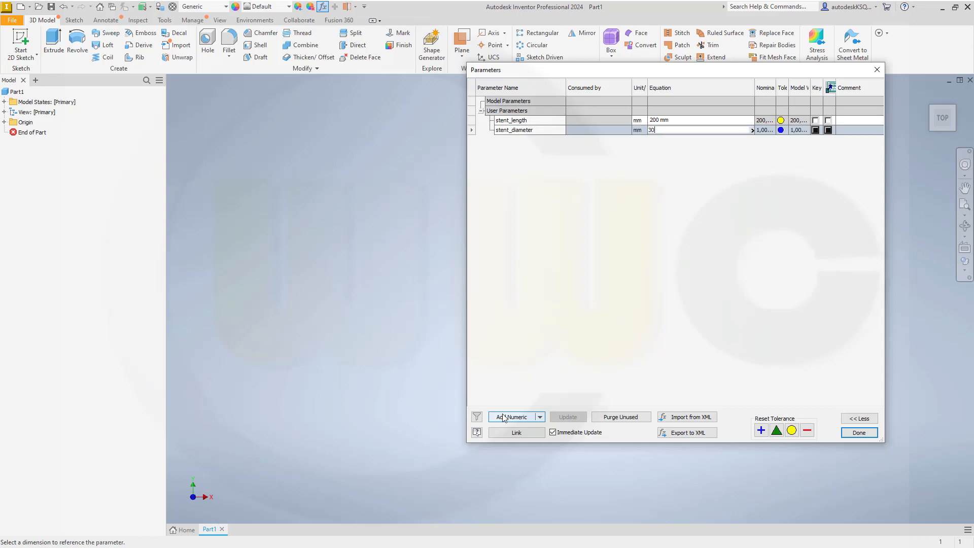
key("Return")
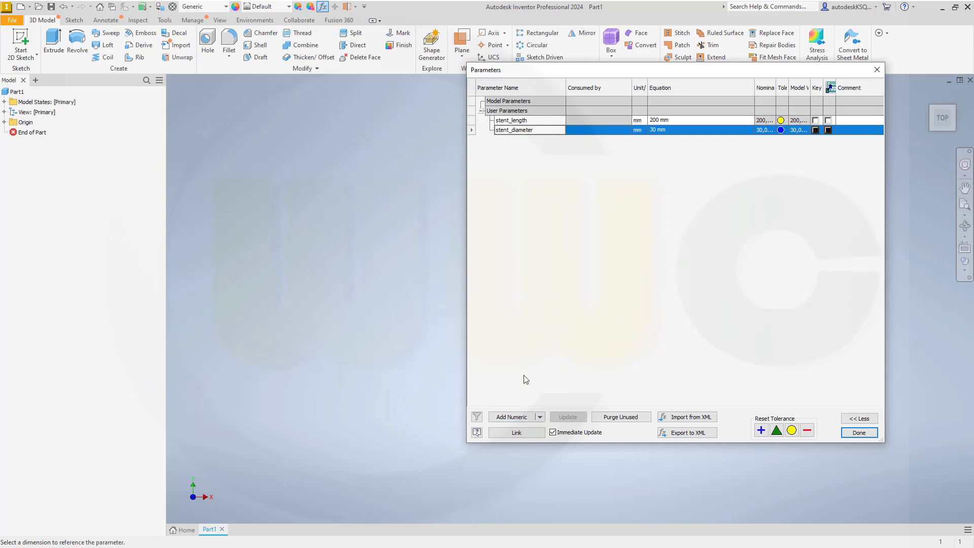
left_click(513, 417)
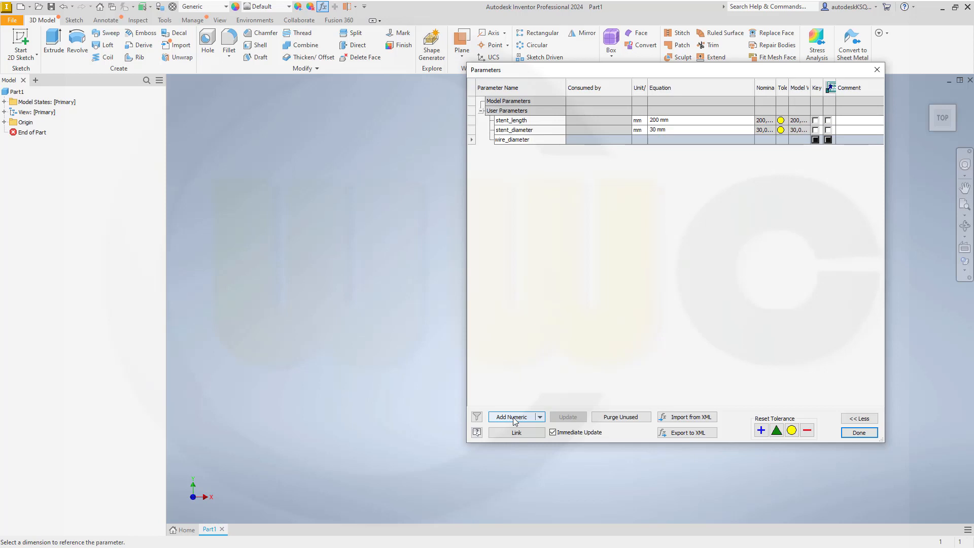
type("wire_diameter")
key("Return")
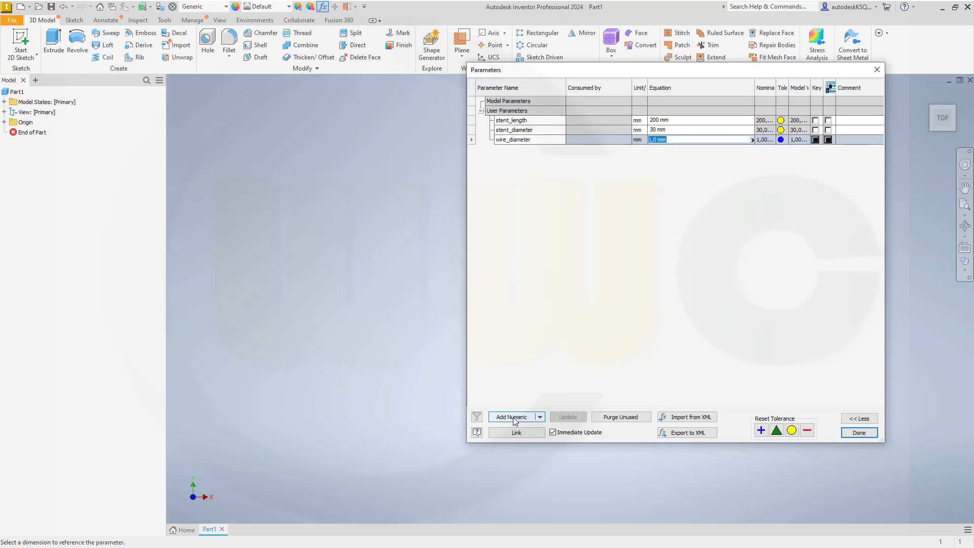
key("Return")
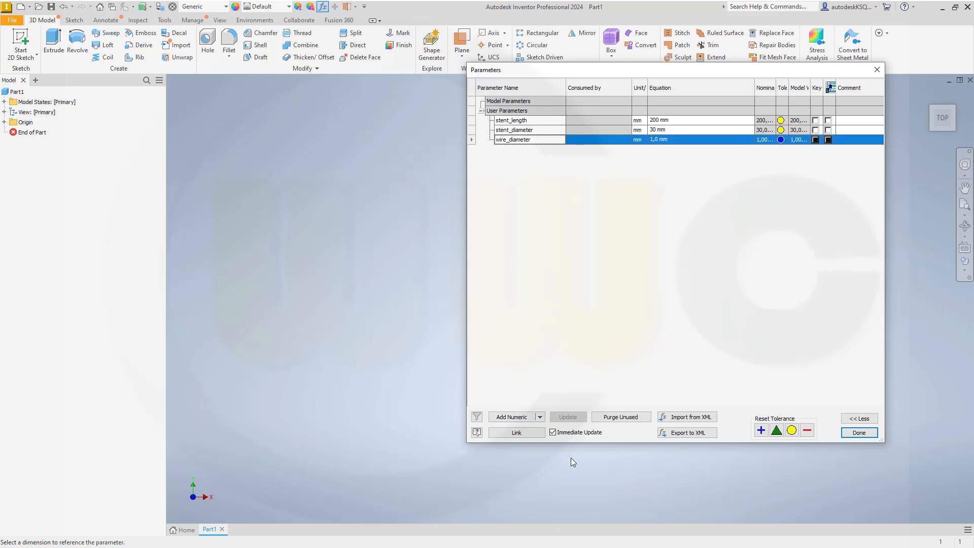
left_click(858, 432)
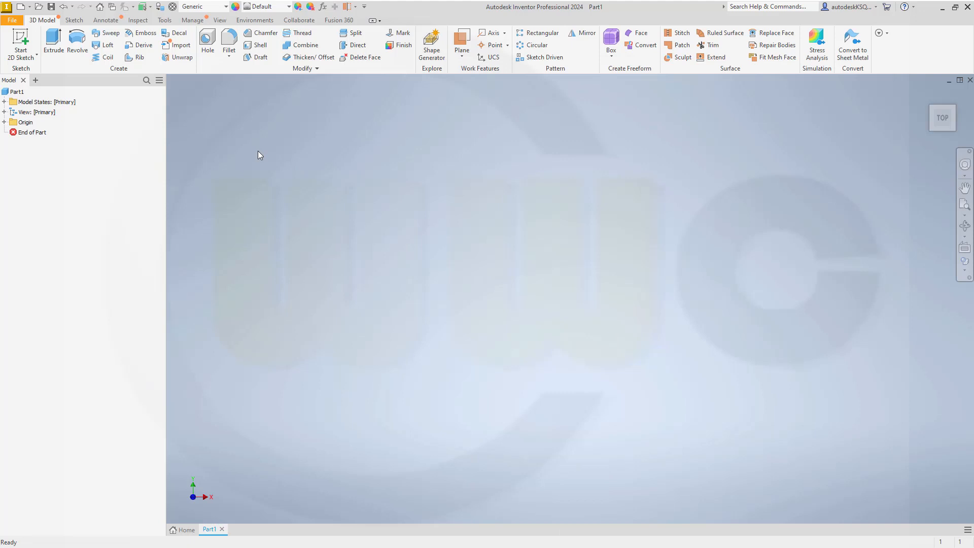
Step: On a new XY-plane sketch, draw a vertical line straight up from the origin
left_click(19, 38)
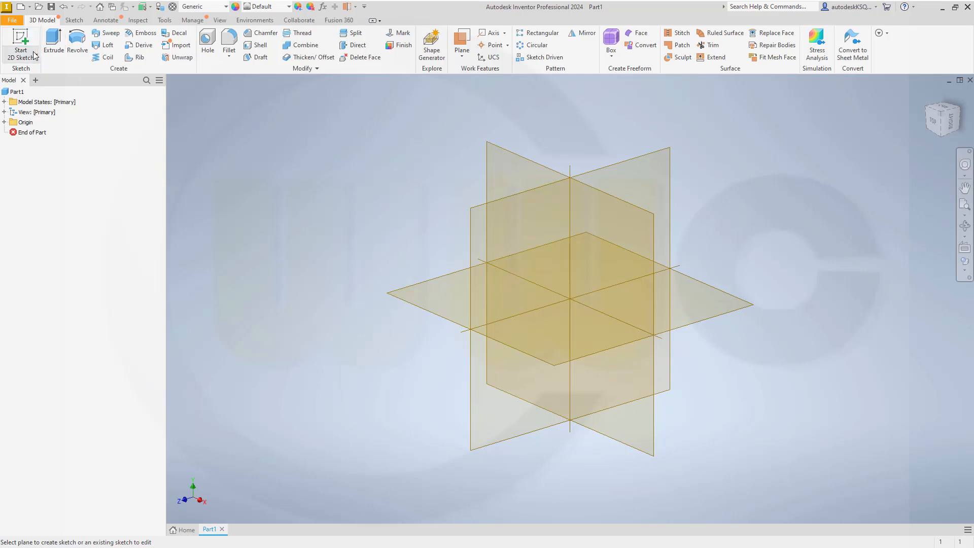
left_click(503, 155)
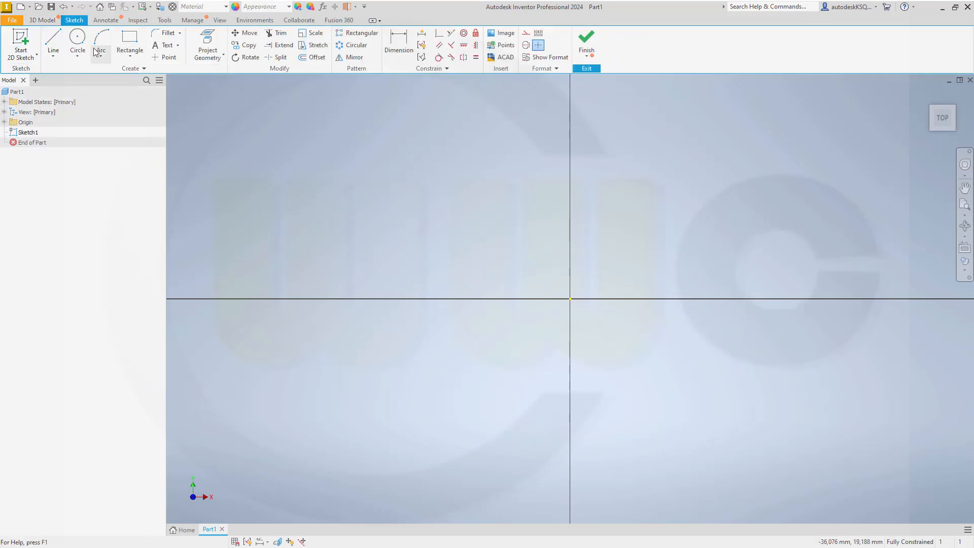
left_click(53, 41)
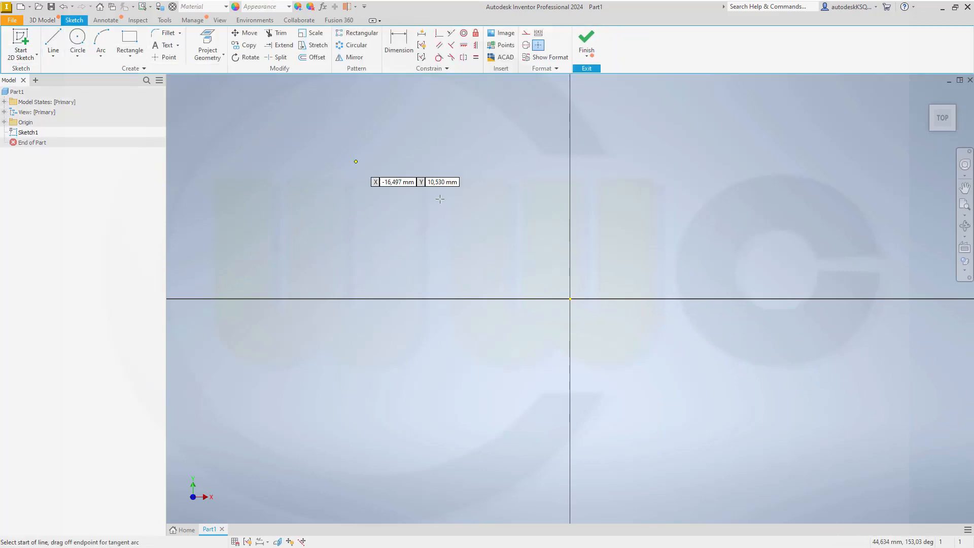
left_click(570, 298)
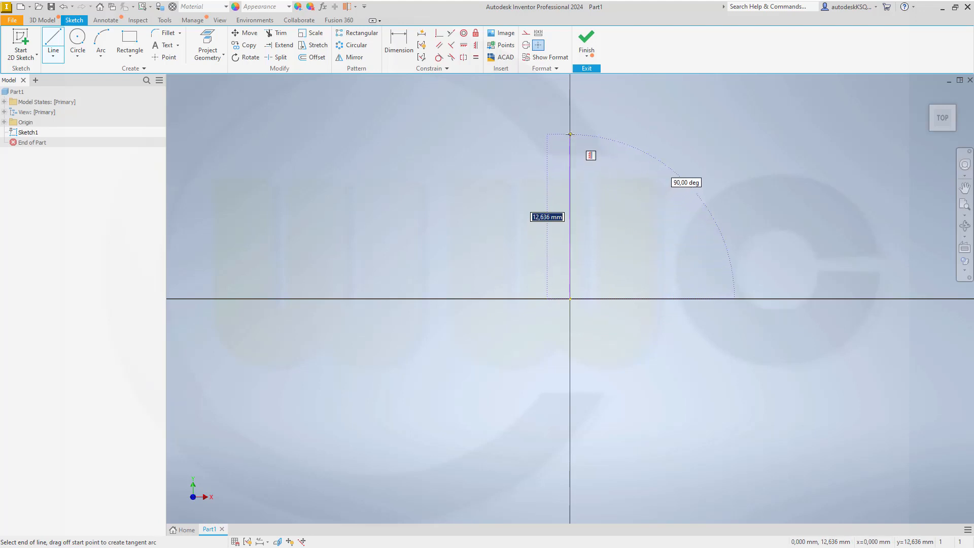
left_click(570, 135)
key("Escape")
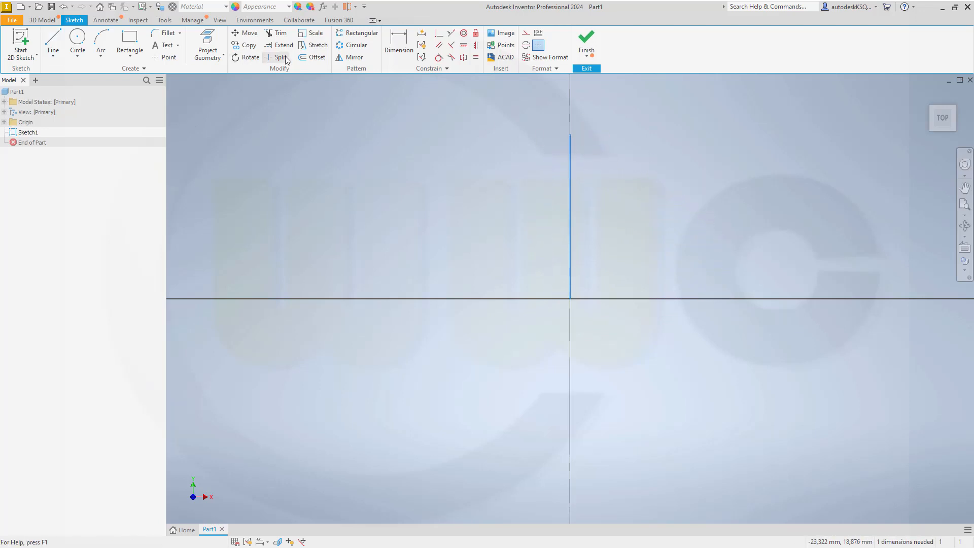
Step: Dimension the vertical line's length with the stent_length parameter (200 mm)
left_click(399, 44)
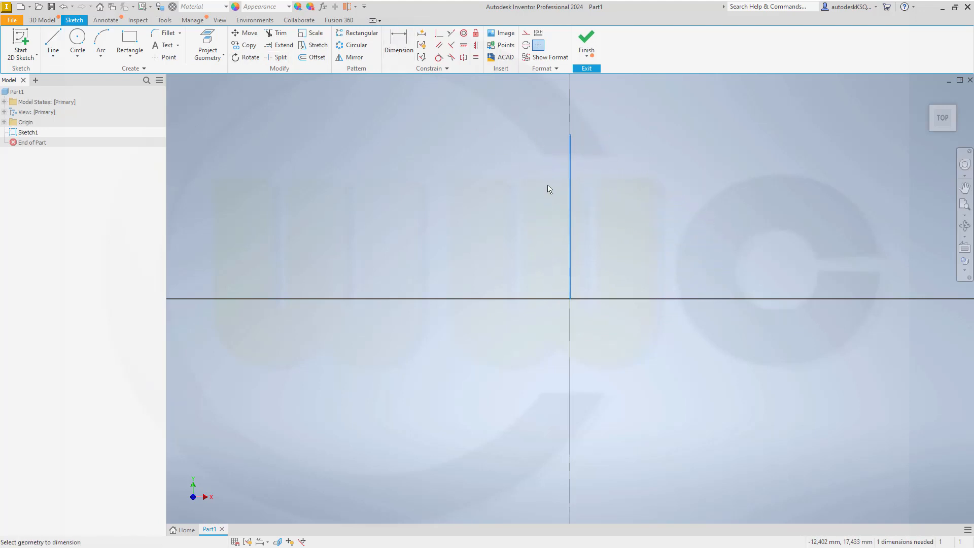
left_click(569, 210)
left_click(509, 216)
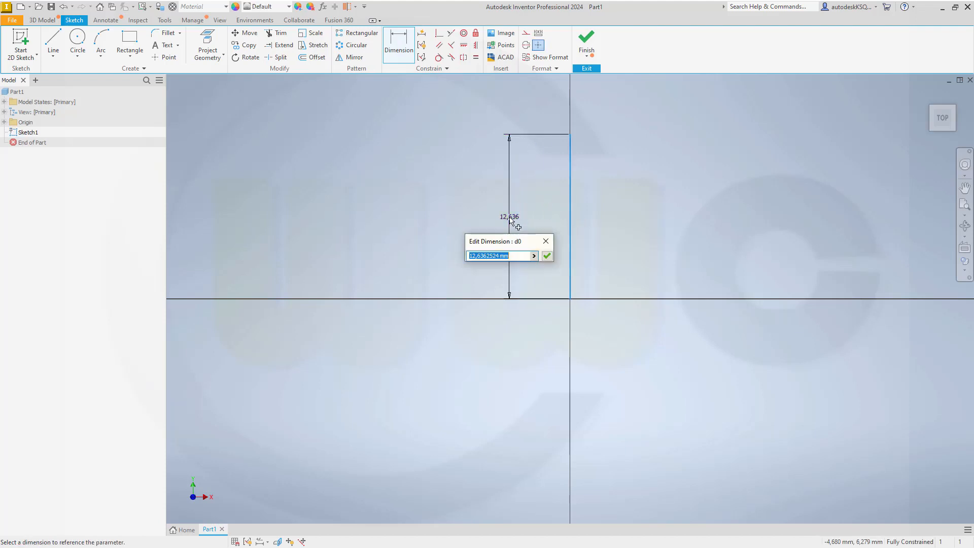
left_click(534, 256)
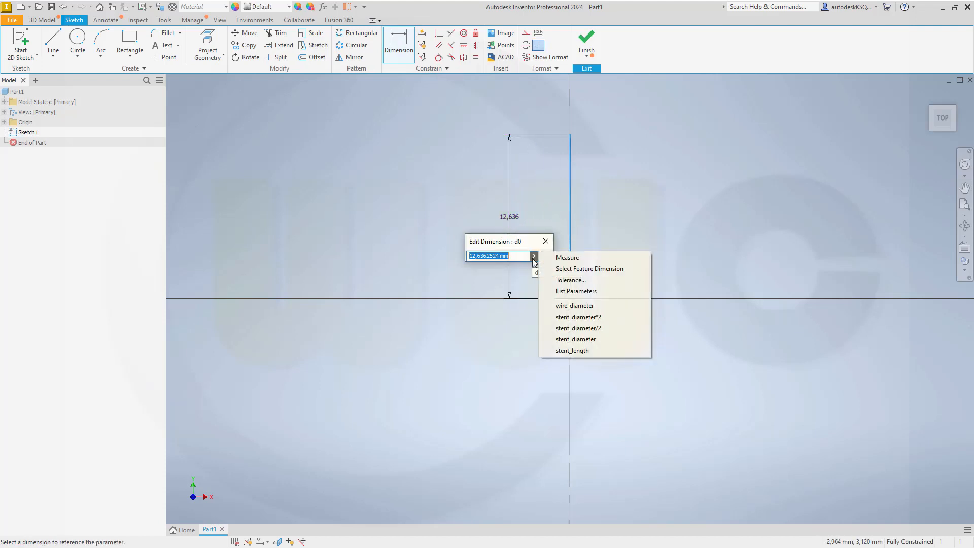
left_click(571, 292)
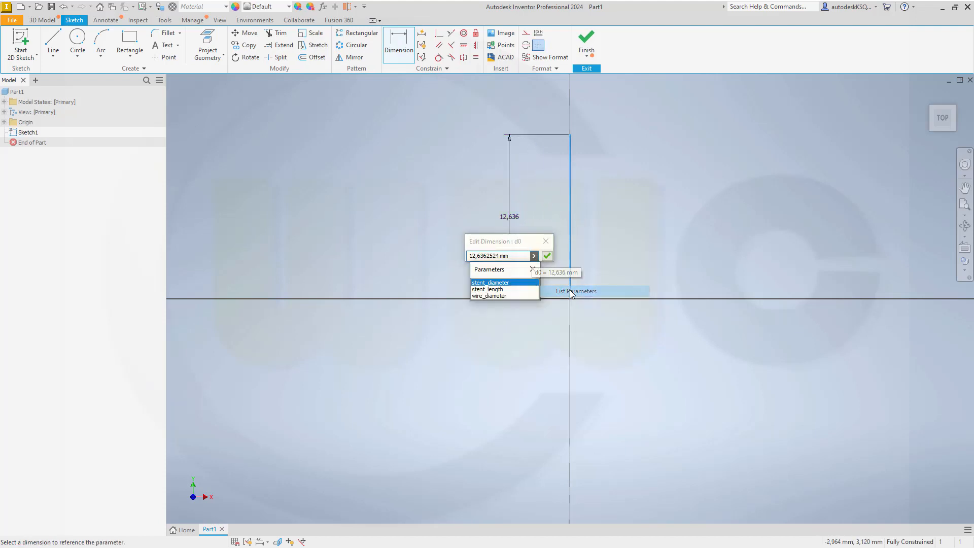
left_click(502, 288)
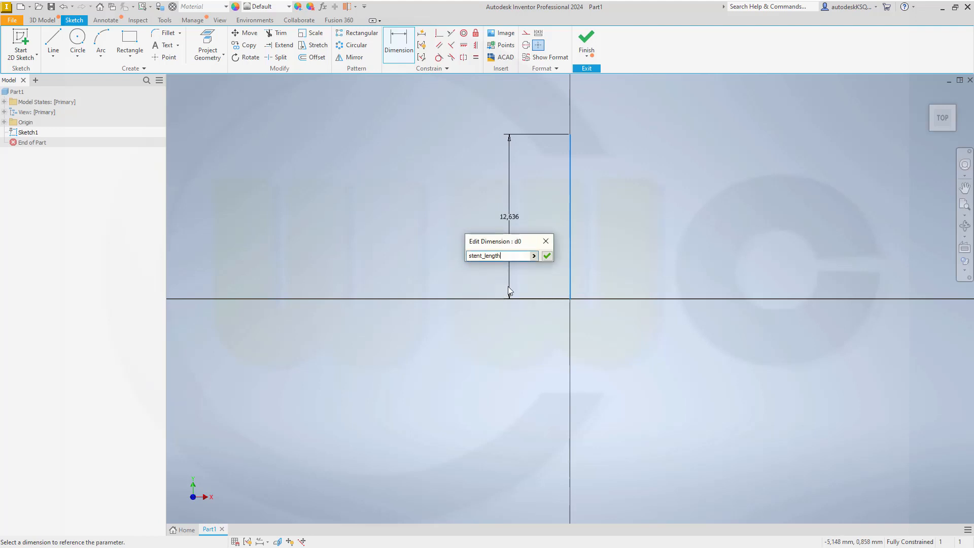
left_click(546, 257)
Step: Convert the 200 mm vertical line into a centerline
scroll(637, 213, "down", 5)
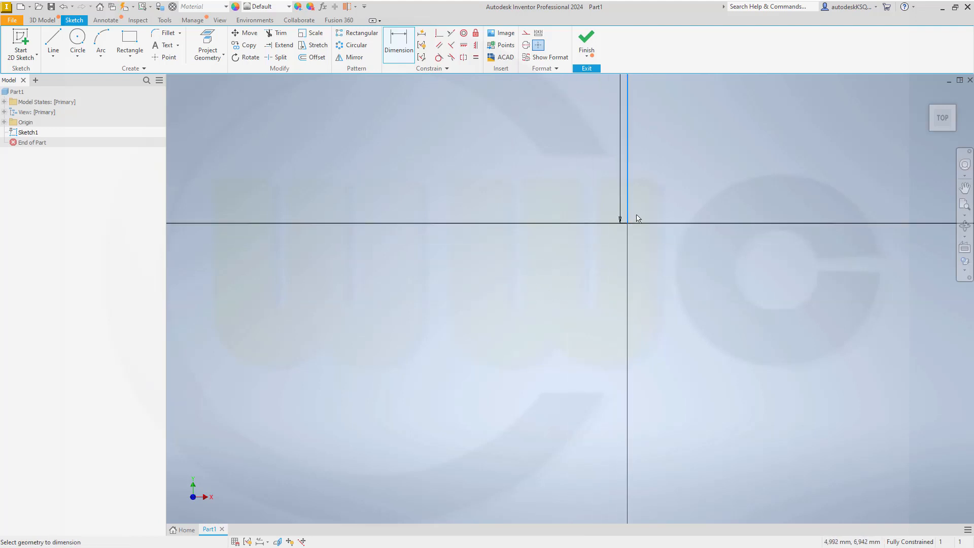
mouse_move(641, 172)
middle_mouse_down()
mouse_move(624, 198)
mouse_move(593, 393)
middle_mouse_up()
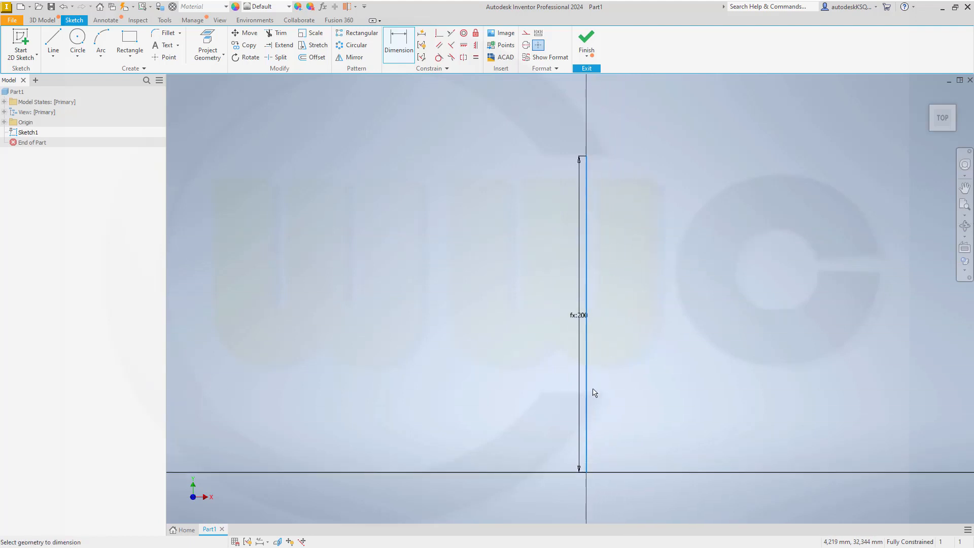
scroll(602, 303, "up", 3)
scroll(602, 304, "down", 2)
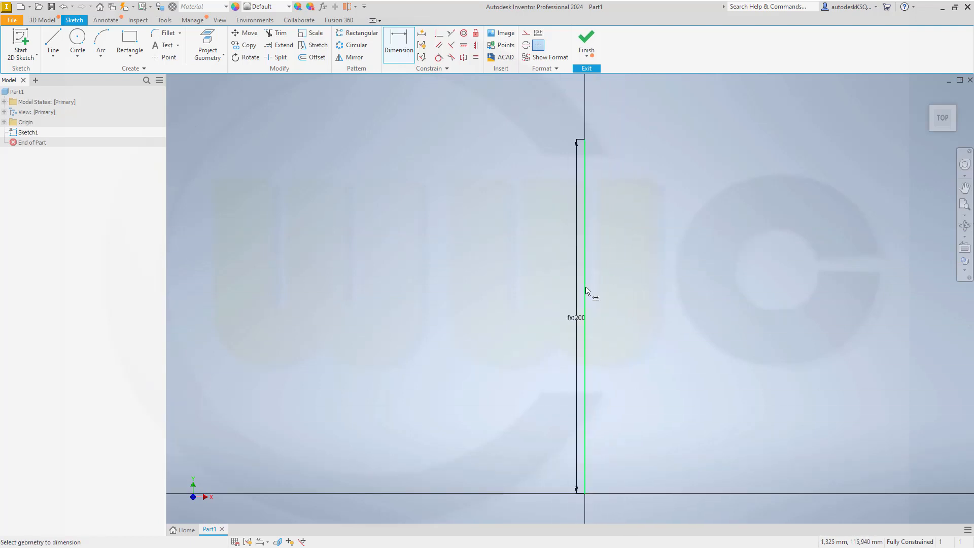
left_click(583, 290)
key("Escape")
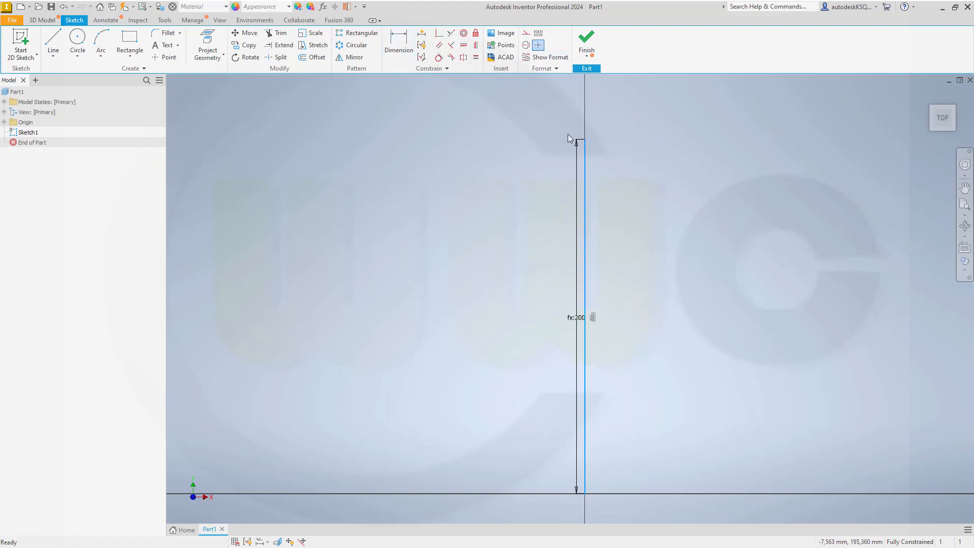
left_click(538, 45)
Step: Place a sketch point right of the line's base and align it horizontally with the bottom end
left_click(167, 57)
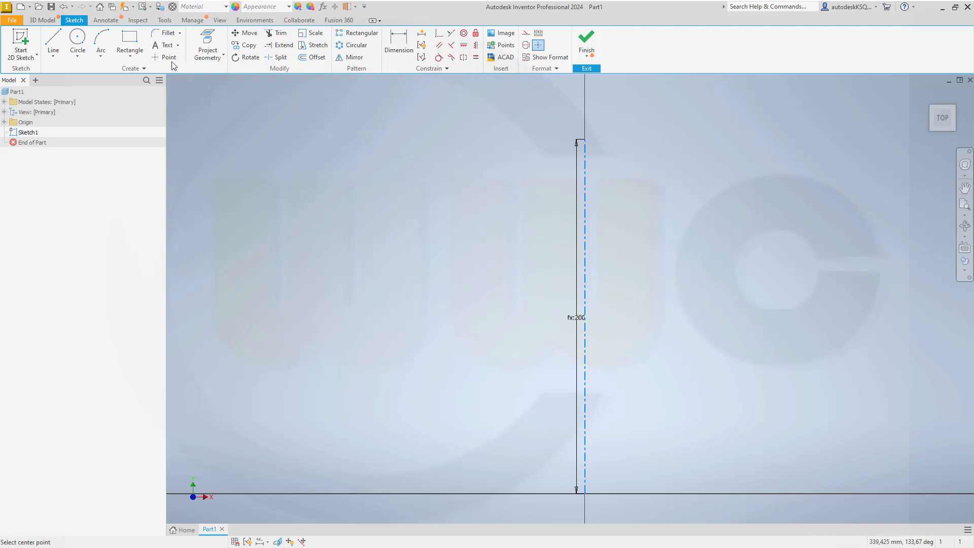
left_click(646, 486)
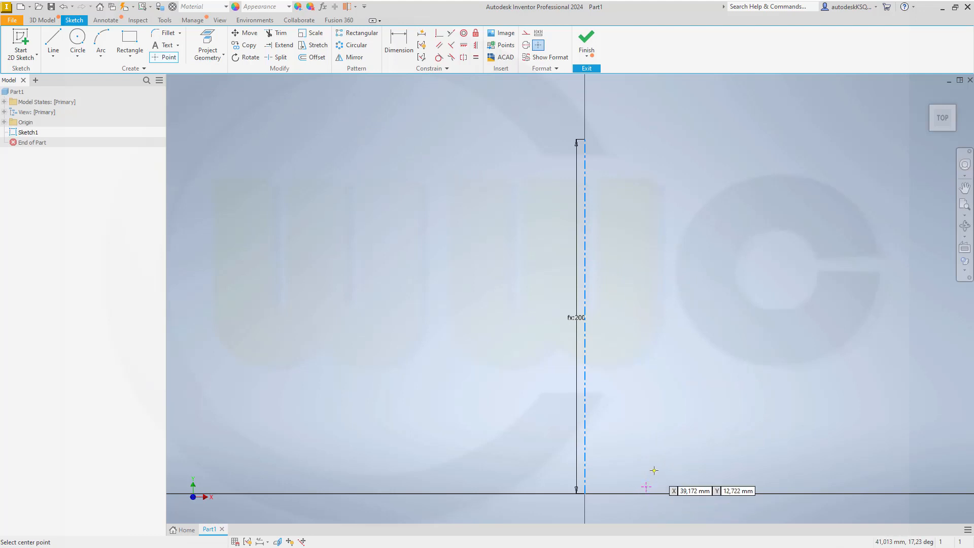
key("Escape")
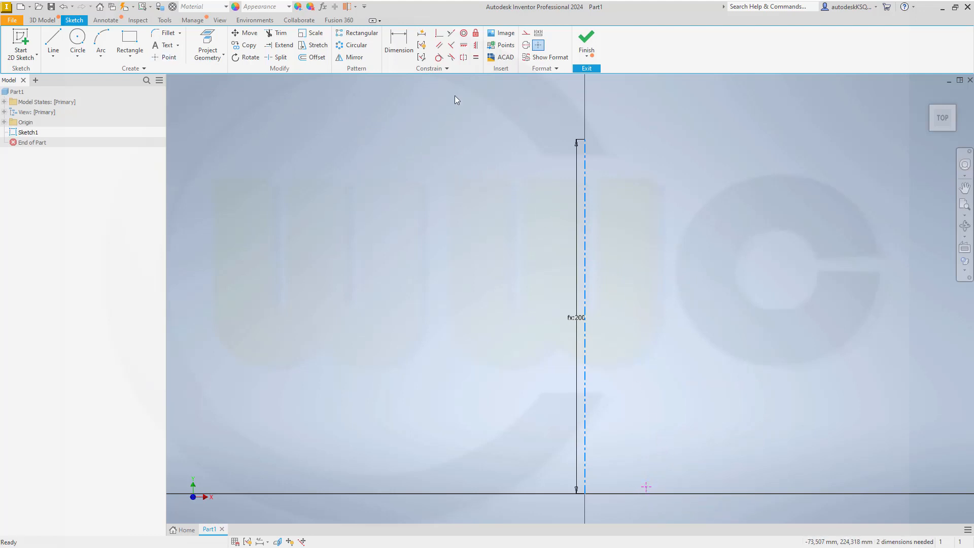
left_click(463, 45)
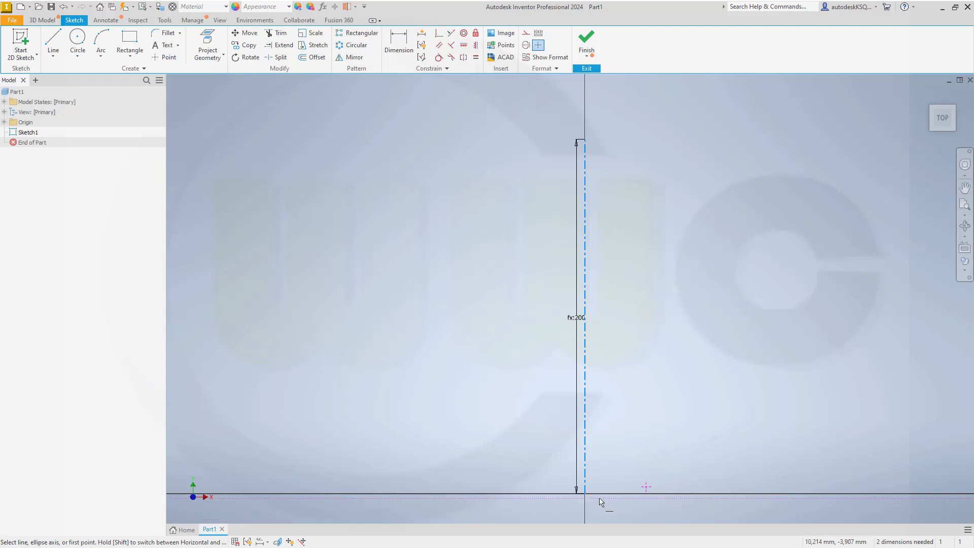
left_click(584, 493)
left_click(646, 486)
Step: Dimension the point's horizontal offset from the centerline as stent_diameter/2 (15 mm)
key("d")
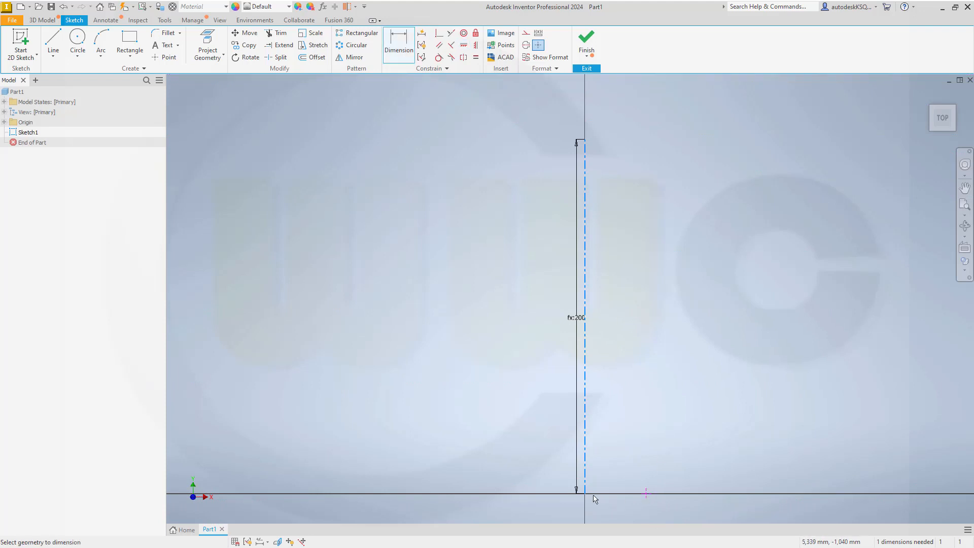
left_click(645, 495)
left_click(620, 508)
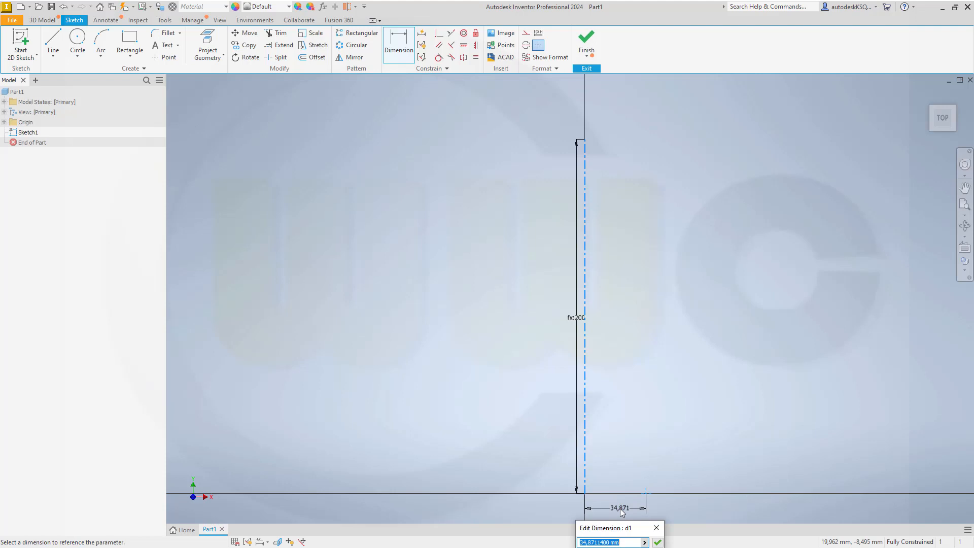
left_click(644, 542)
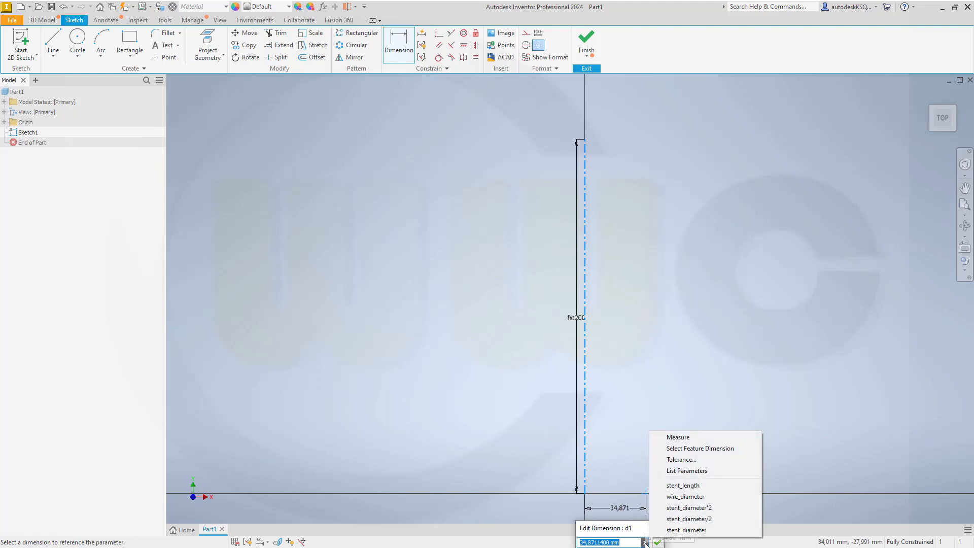
left_click(688, 471)
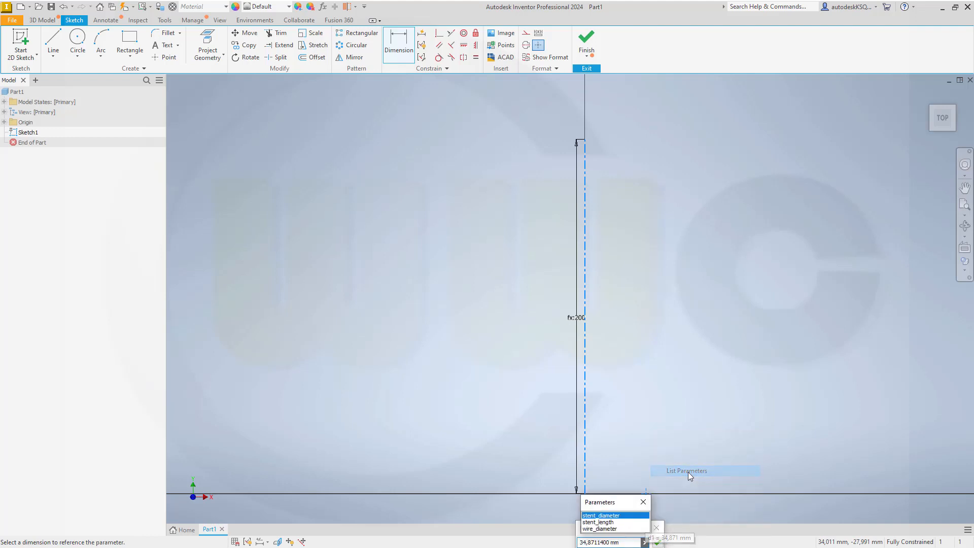
left_click(614, 516)
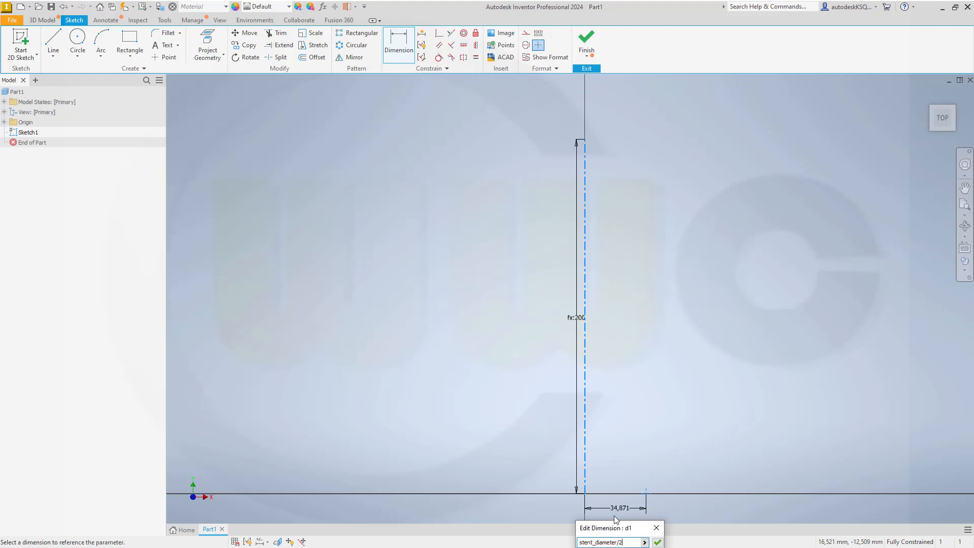
key("Return")
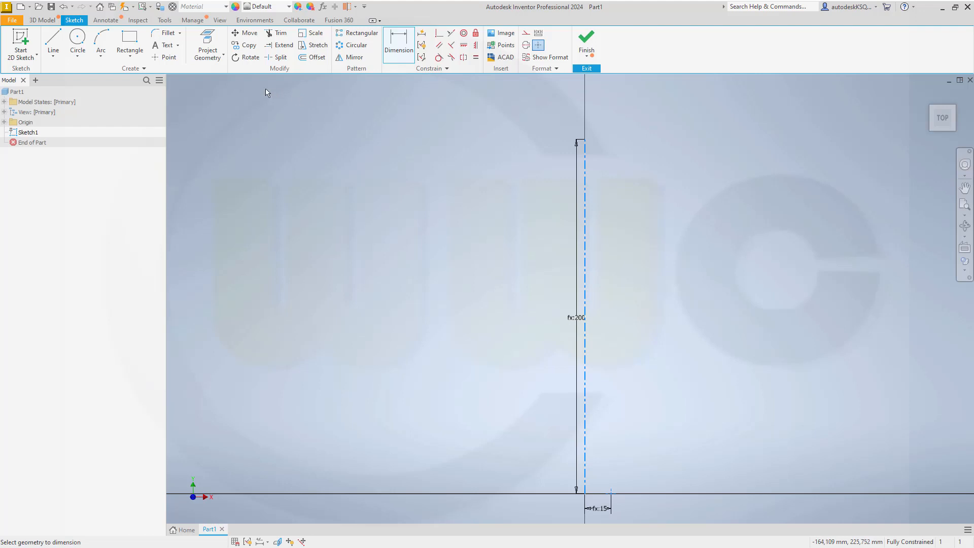
left_click(52, 56)
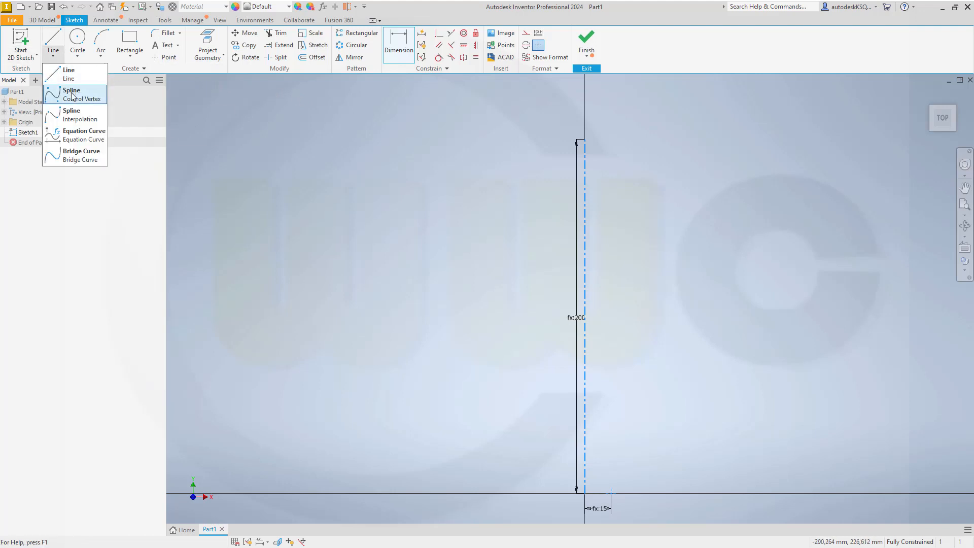
Step: Draw an interpolation spline from the 15 mm offset point upward through S-bend fit points beside the axis
left_click(77, 113)
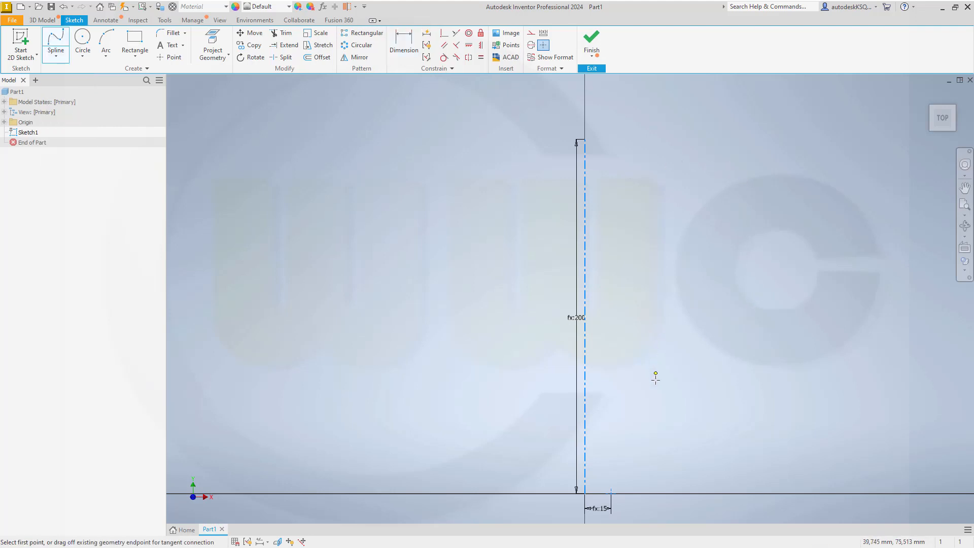
left_click(611, 493)
scroll(608, 466, "up", 5)
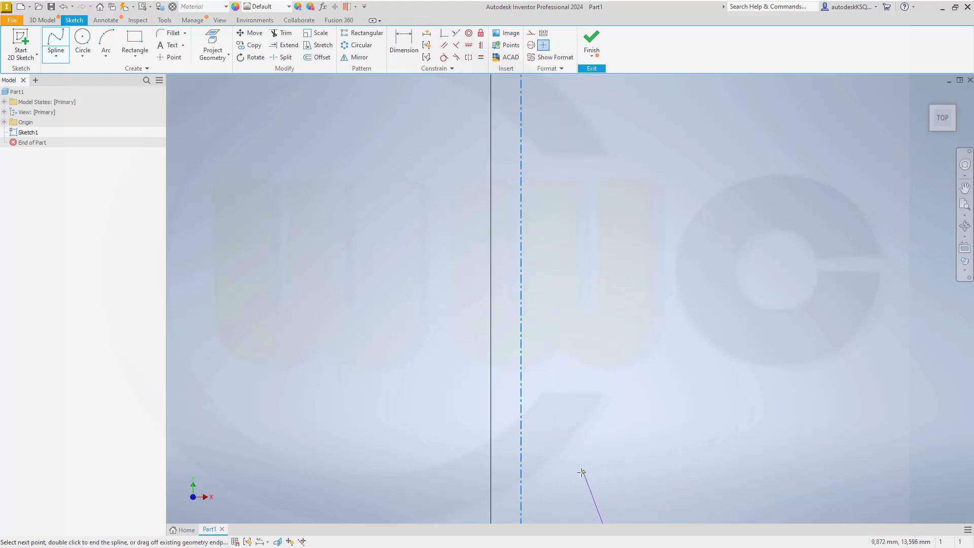
left_click(564, 469)
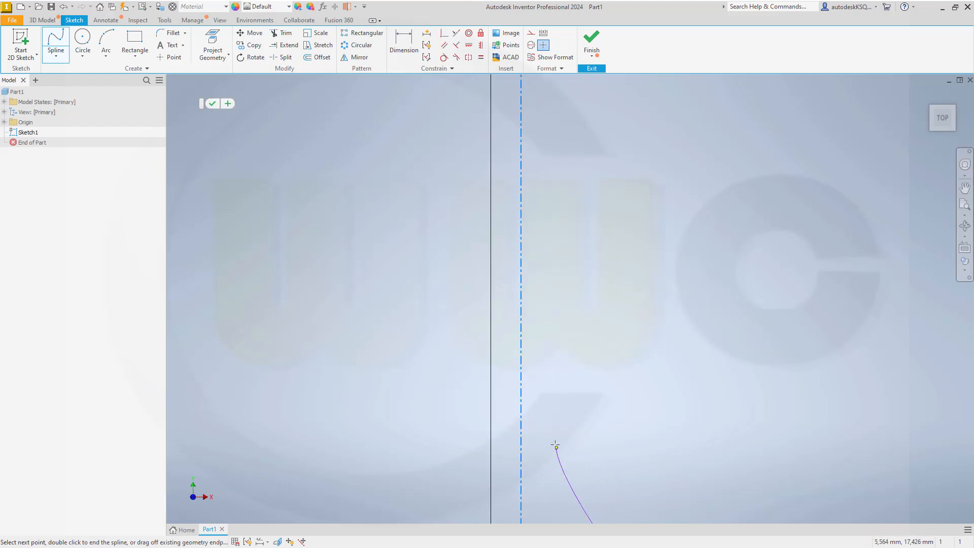
left_click(550, 361)
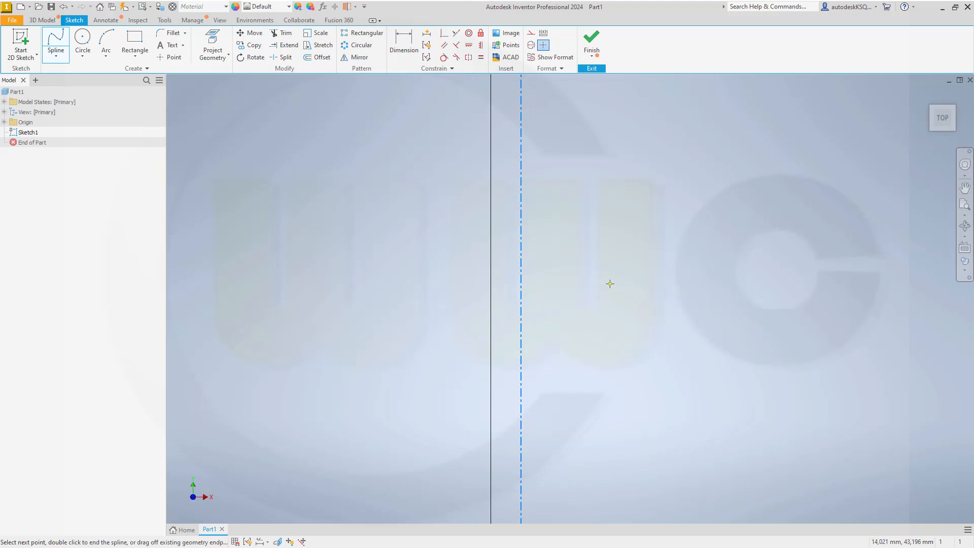
scroll(659, 218, "down", 6)
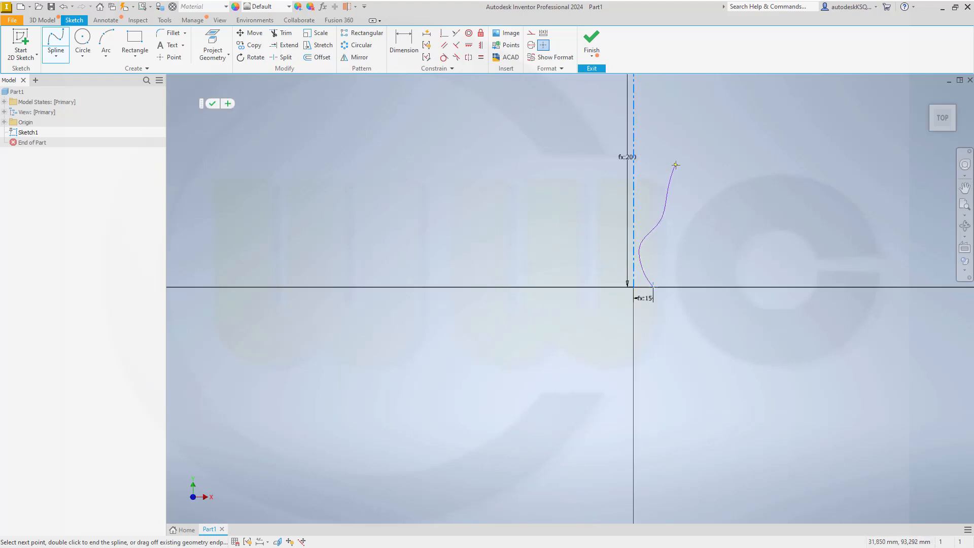
left_click(667, 184)
left_click(647, 109)
middle_click_drag(650, 123, 603, 315)
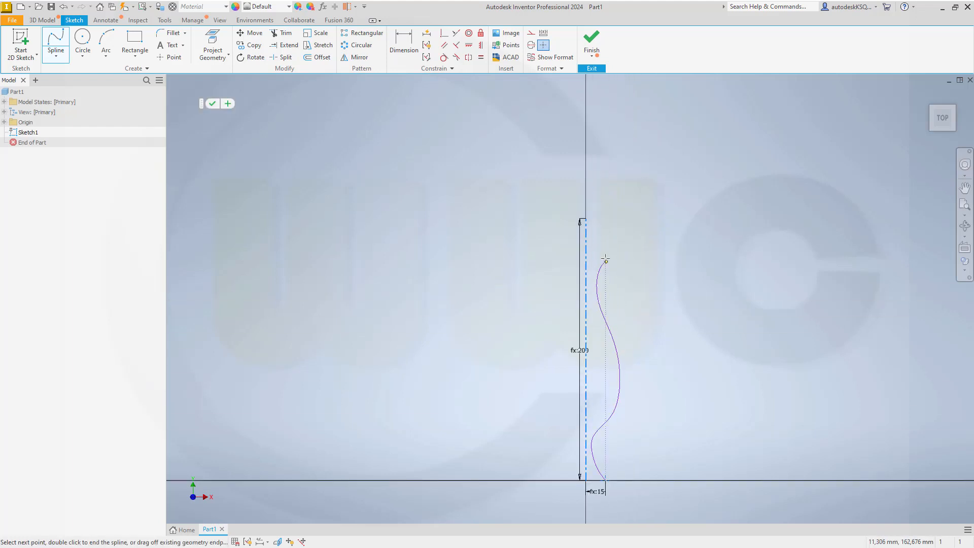
Step: End the spline at its top fit point
double_click(618, 219)
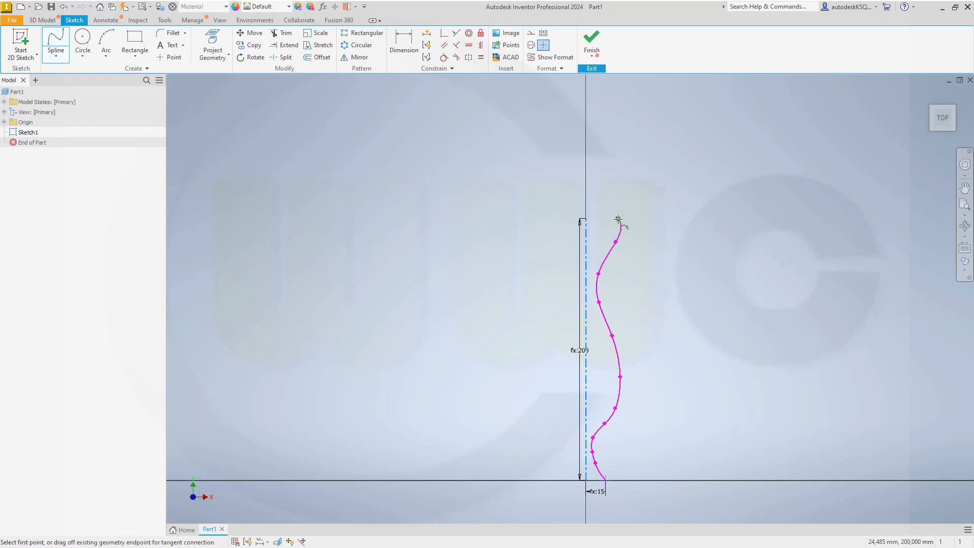
key("Escape")
scroll(583, 492, "up", 3)
scroll(584, 491, "up", 3)
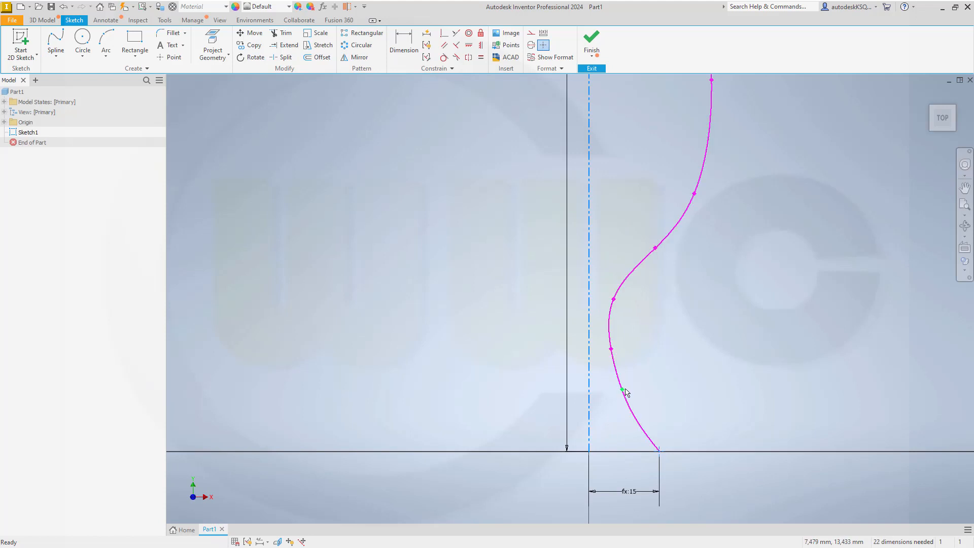
Step: Drag the spline's fit points up and right to smooth its bends into an S-curve
left_click_drag(625, 389, 632, 389)
left_click_drag(632, 389, 631, 389)
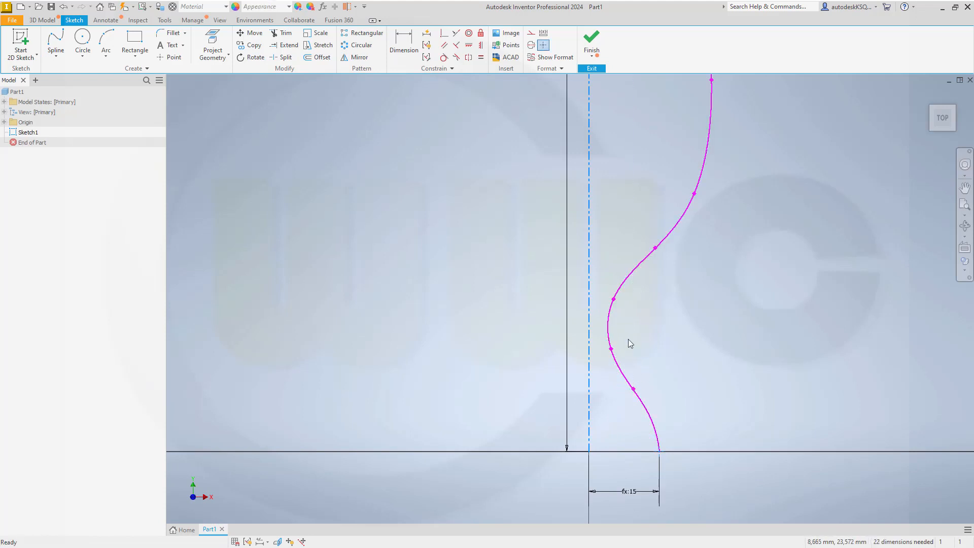
left_click_drag(613, 348, 618, 343)
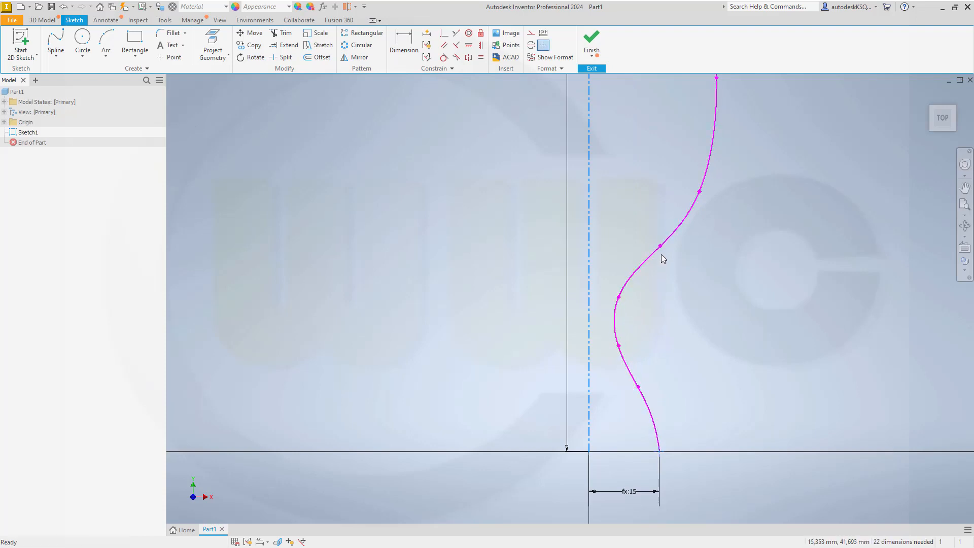
left_click_drag(662, 247, 677, 232)
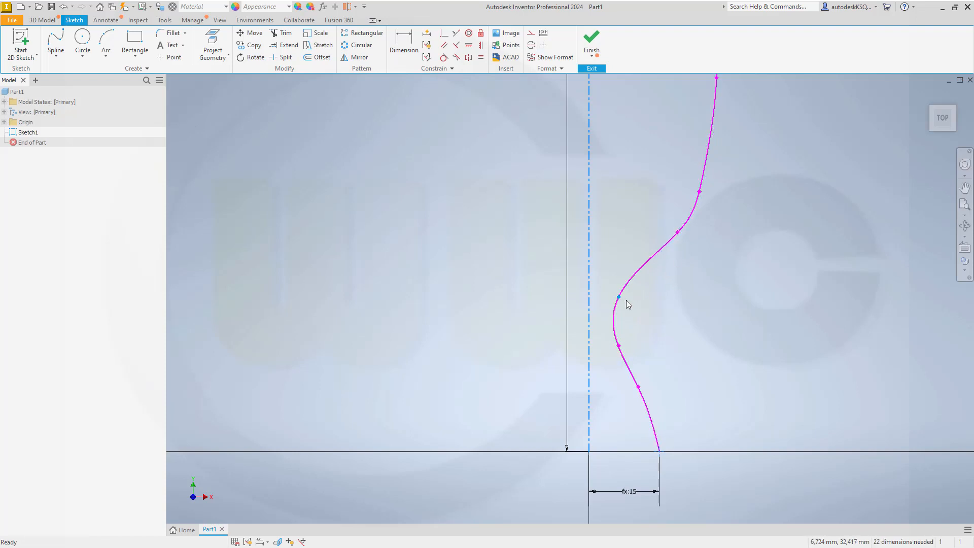
left_click_drag(618, 297, 635, 283)
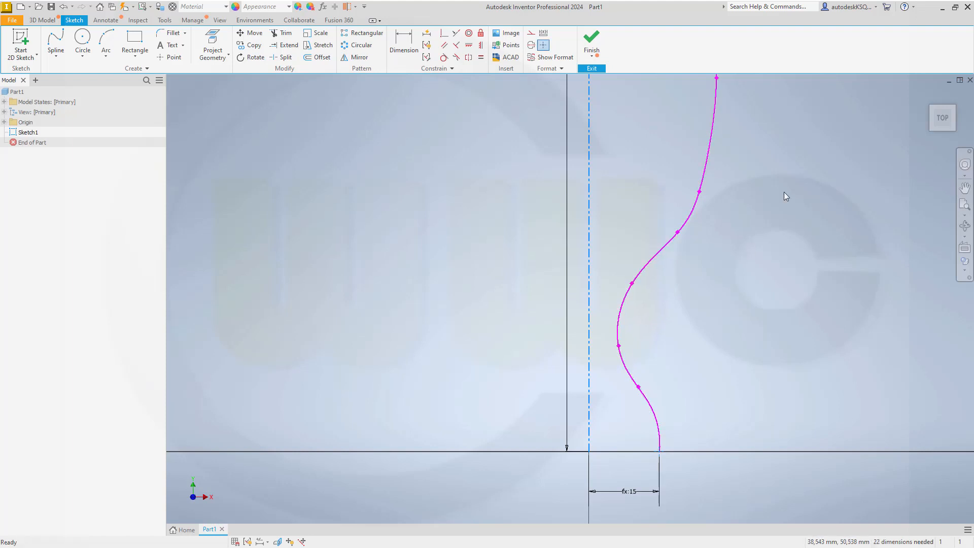
middle_click_drag(784, 195, 704, 417)
middle_click_drag(688, 331, 693, 489)
middle_click_drag(673, 284, 698, 384)
middle_click_drag(640, 234, 635, 335)
scroll(638, 312, "up", 3)
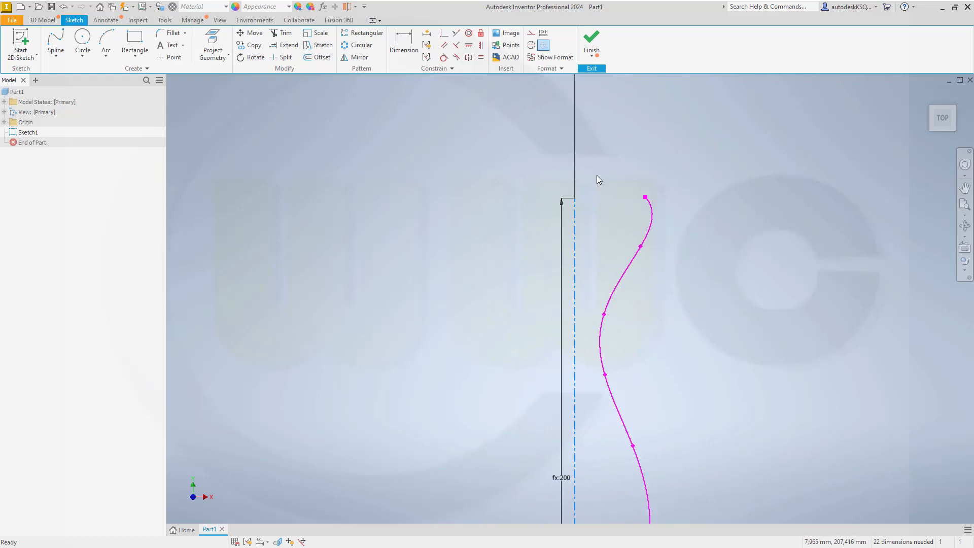
Step: Constrain the spline's top endpoint horizontal with the centerline's top point
left_click(469, 45)
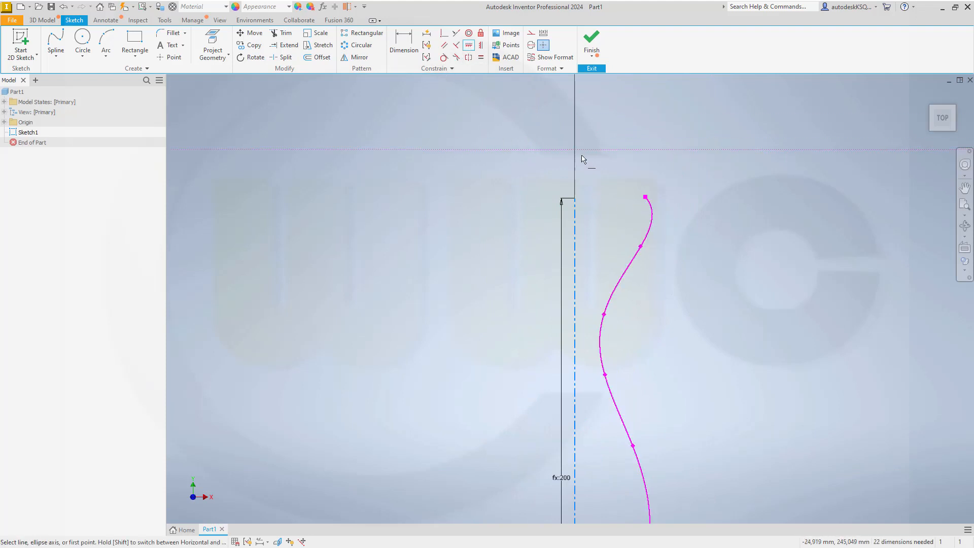
left_click(576, 200)
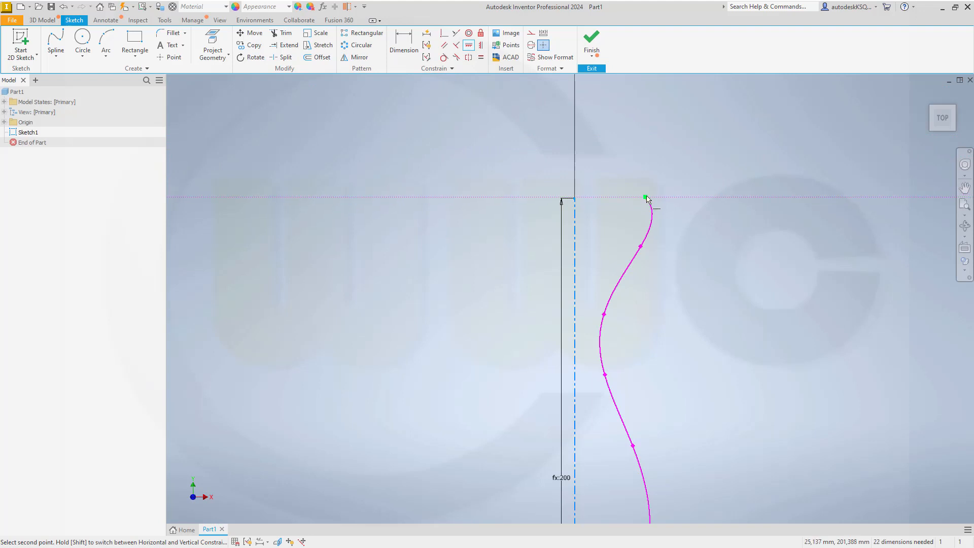
left_click(644, 198)
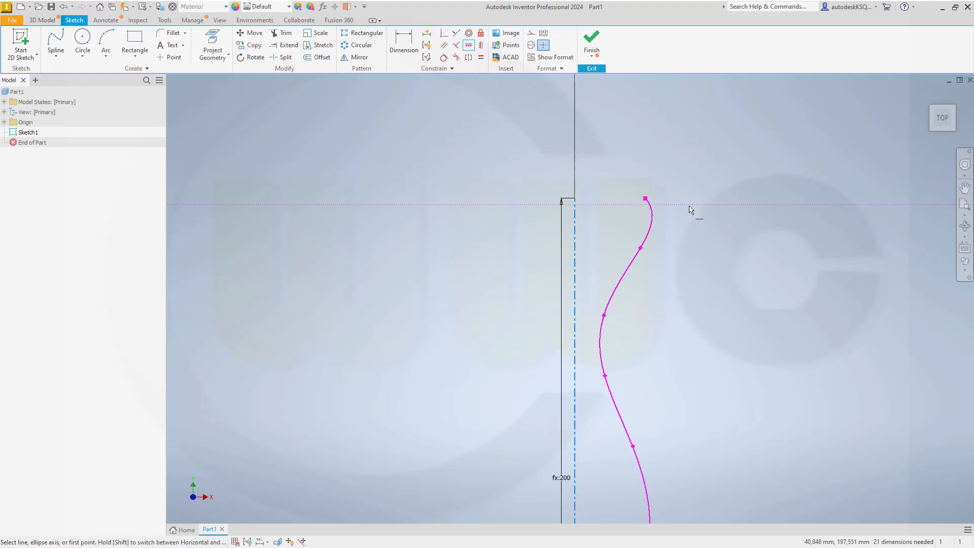
left_click(645, 198)
left_click(575, 198)
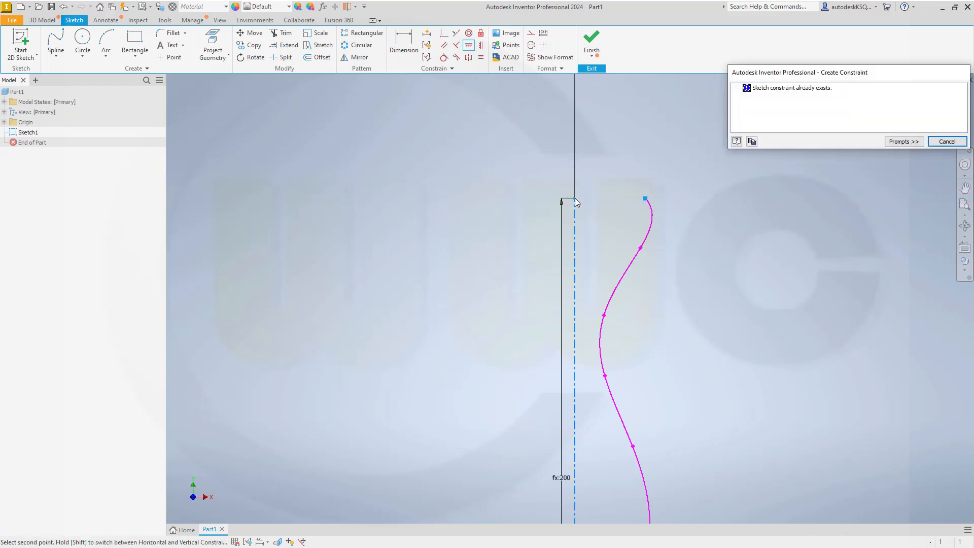
left_click(948, 142)
key("Escape")
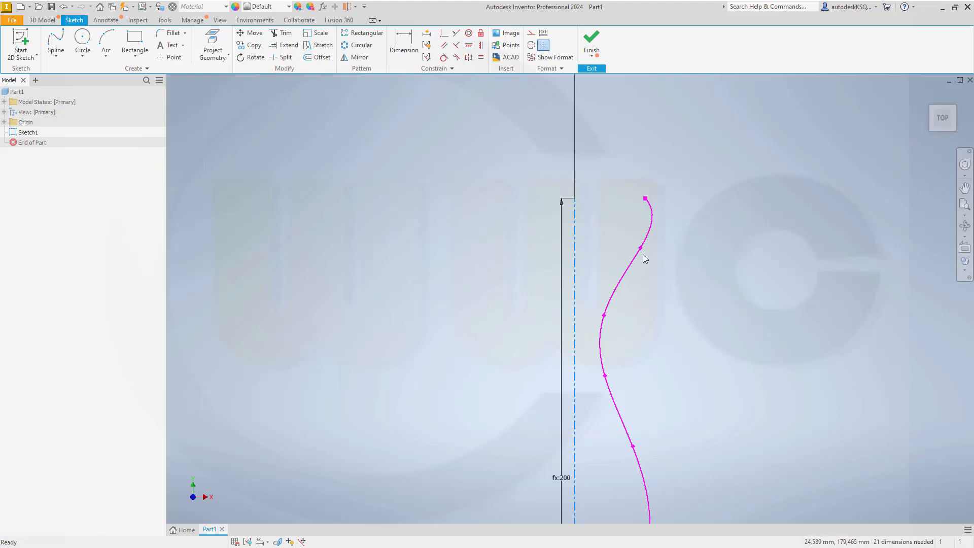
Step: Pull an upper spline fit point left and down to refine the top bend
left_click_drag(640, 248, 627, 256)
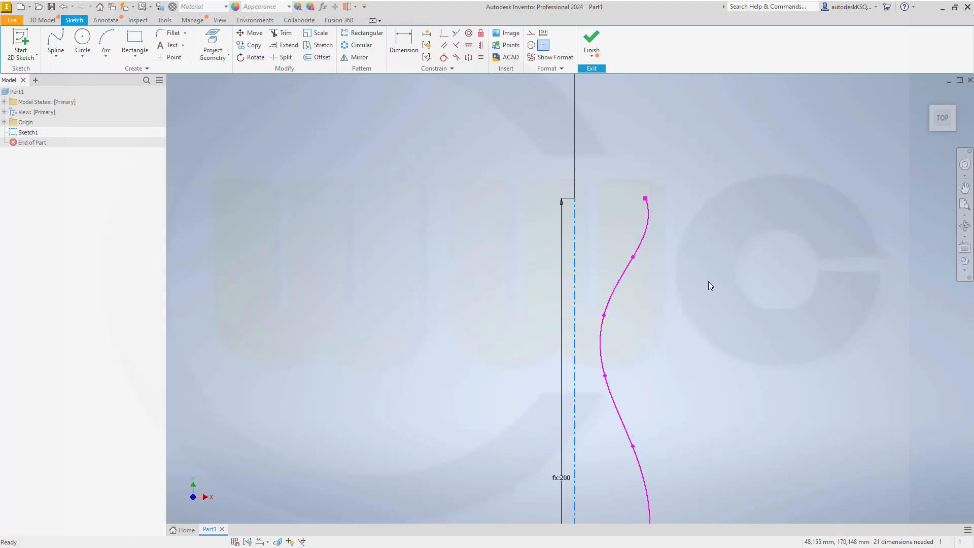
scroll(711, 282, "down", 5)
scroll(718, 305, "up", 3)
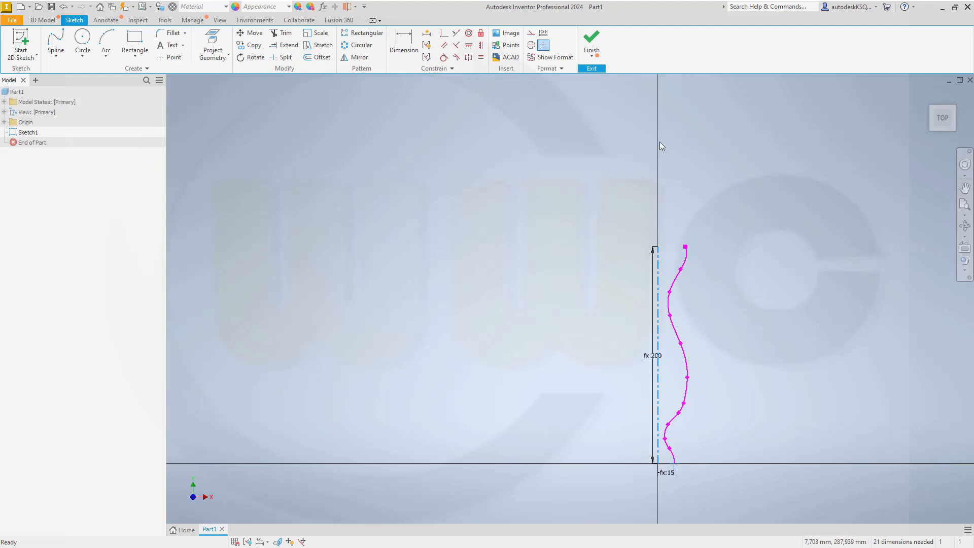
left_click(597, 52)
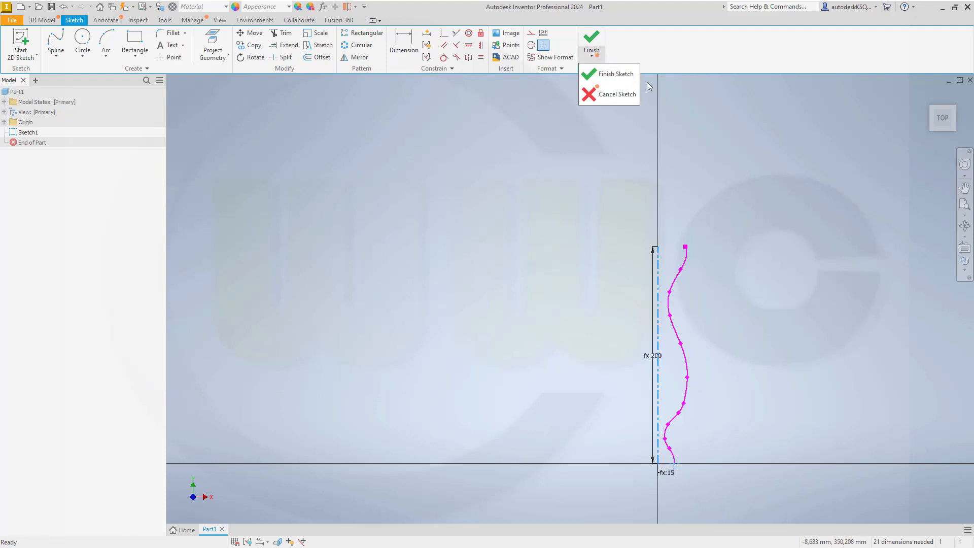
Step: Finish the sketch and place Work Point1 at the spline's lower end
left_click(617, 76)
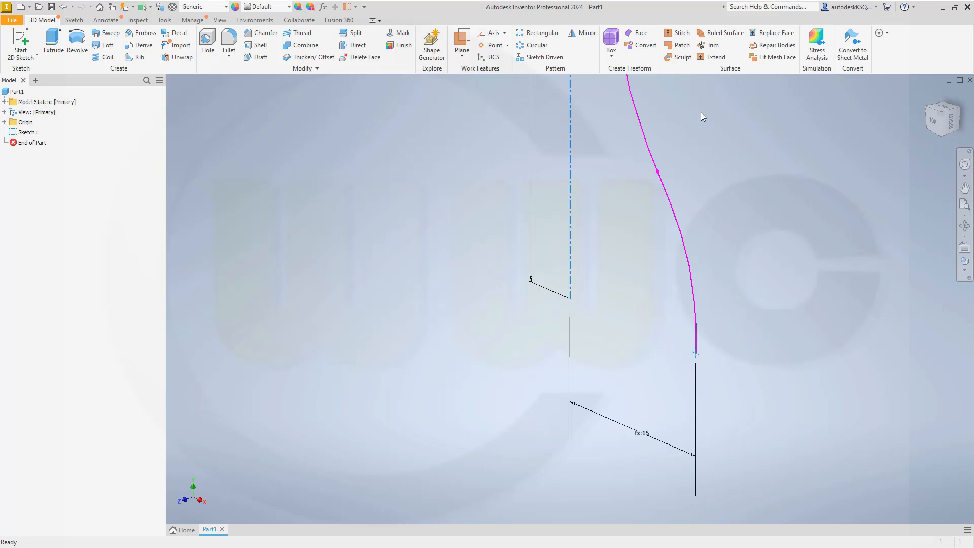
left_click(492, 45)
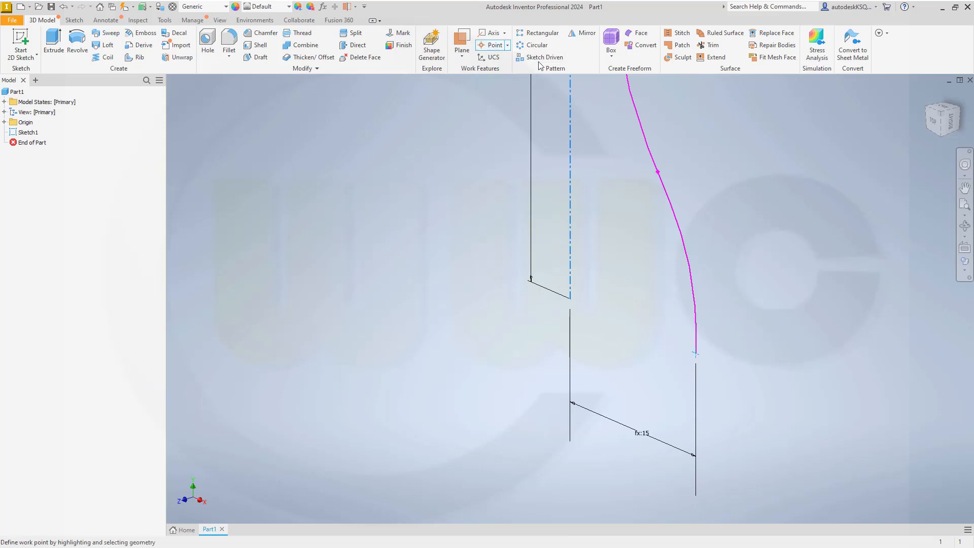
left_click(696, 354)
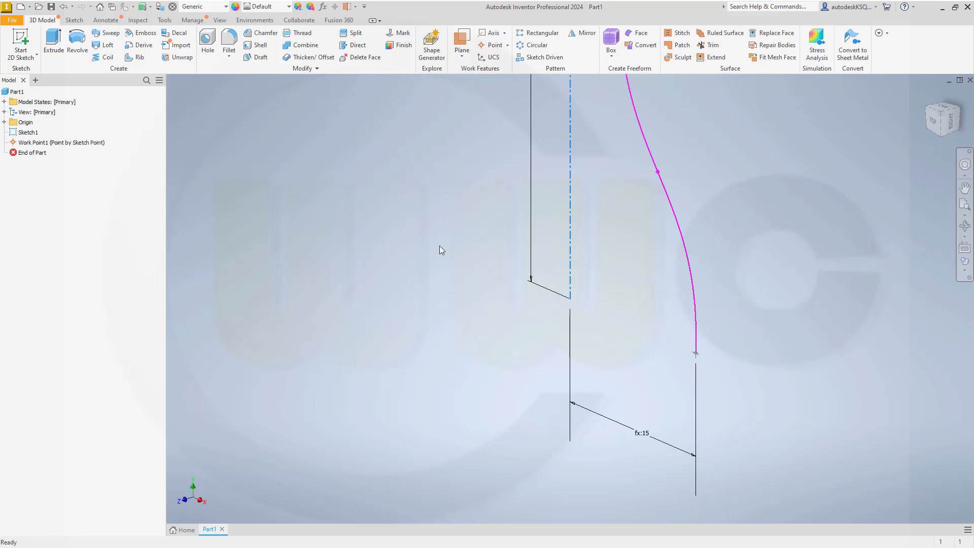
scroll(439, 244, "down", 5)
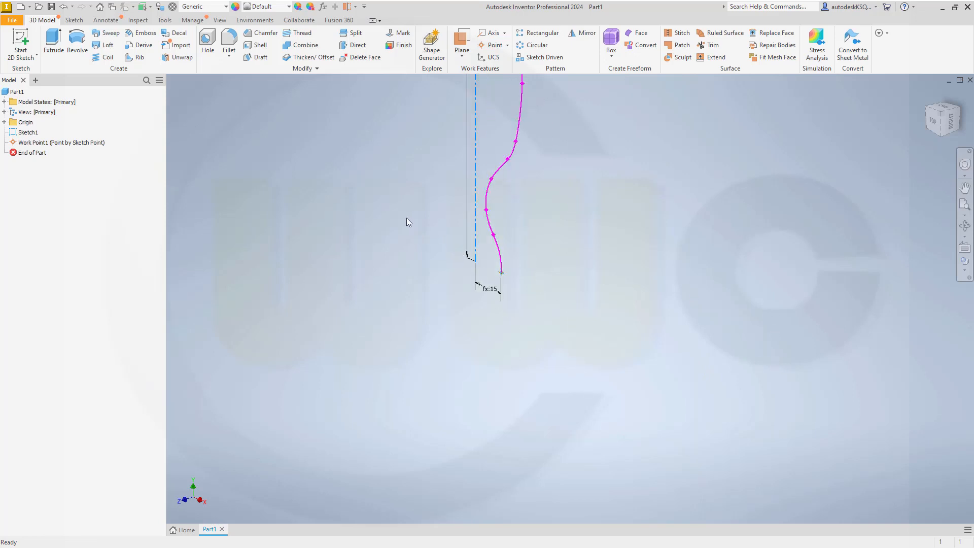
mouse_move(405, 225)
middle_mouse_down("shift")
mouse_move(422, 263)
mouse_move(418, 207)
mouse_move(458, 272)
mouse_move(512, 307)
middle_mouse_up("shift")
scroll(504, 303, "down", 6)
scroll(487, 281, "up", 3)
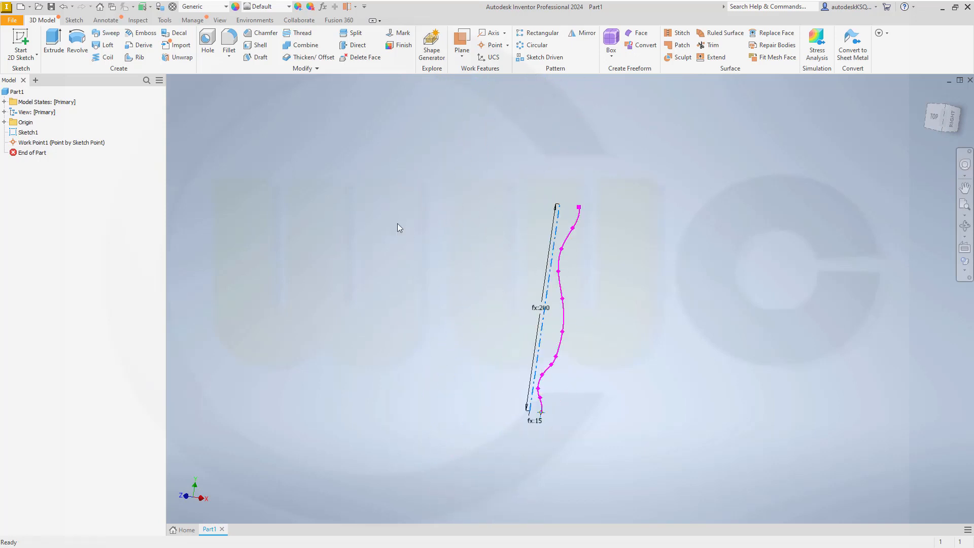
Step: Revolve the wavy spline 360° around the centerline into surface RevolutionSrf1
left_click(78, 43)
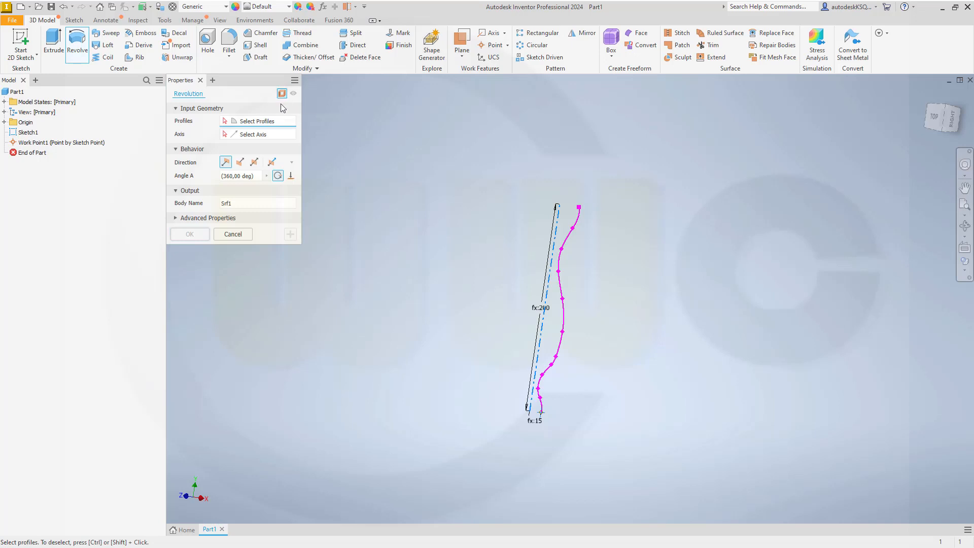
left_click(567, 236)
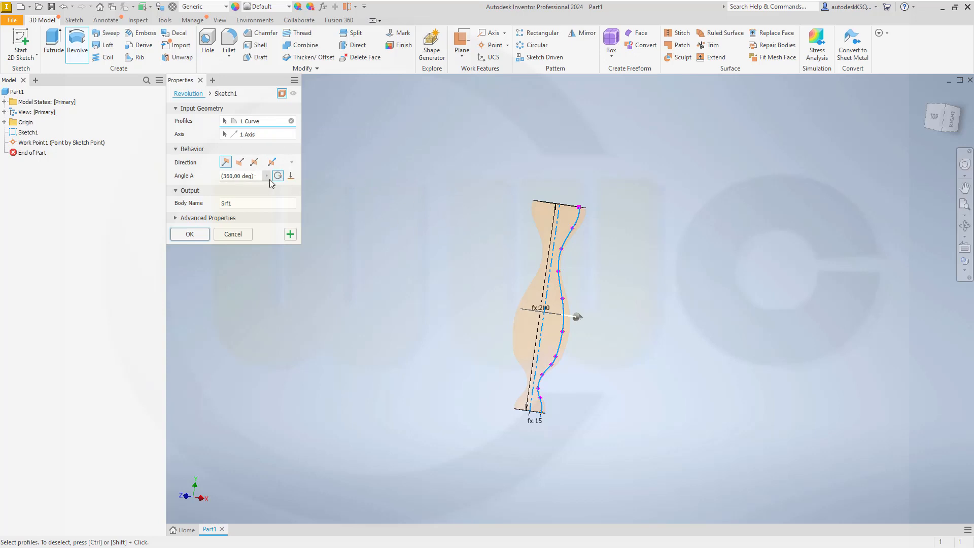
left_click(190, 235)
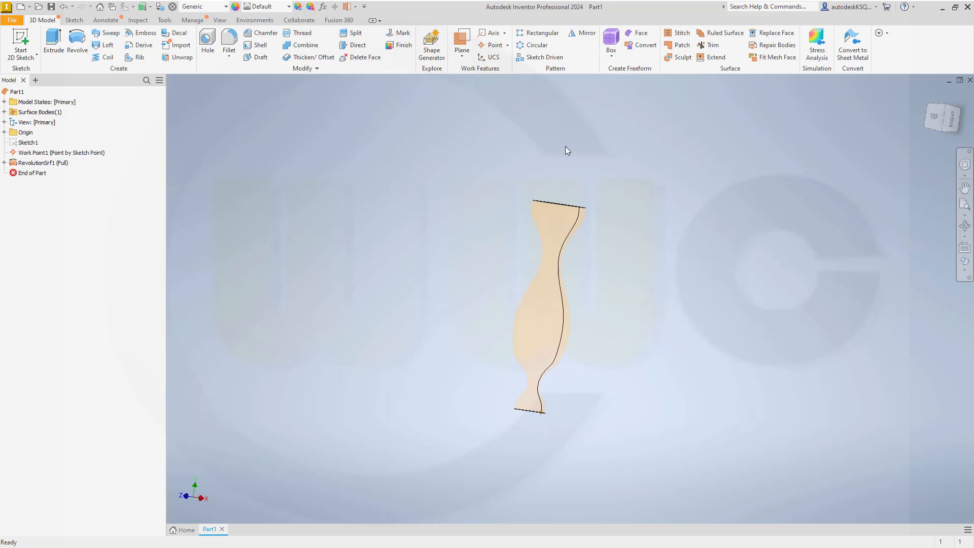
Step: Extend the revolved surface's top edge by 5 mm
left_click(714, 57)
left_click(560, 205)
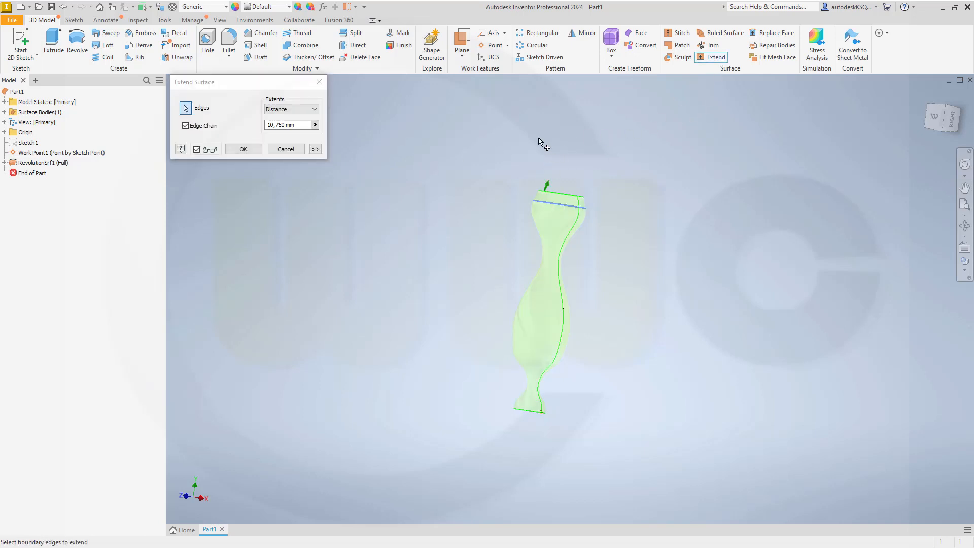
left_click(315, 149)
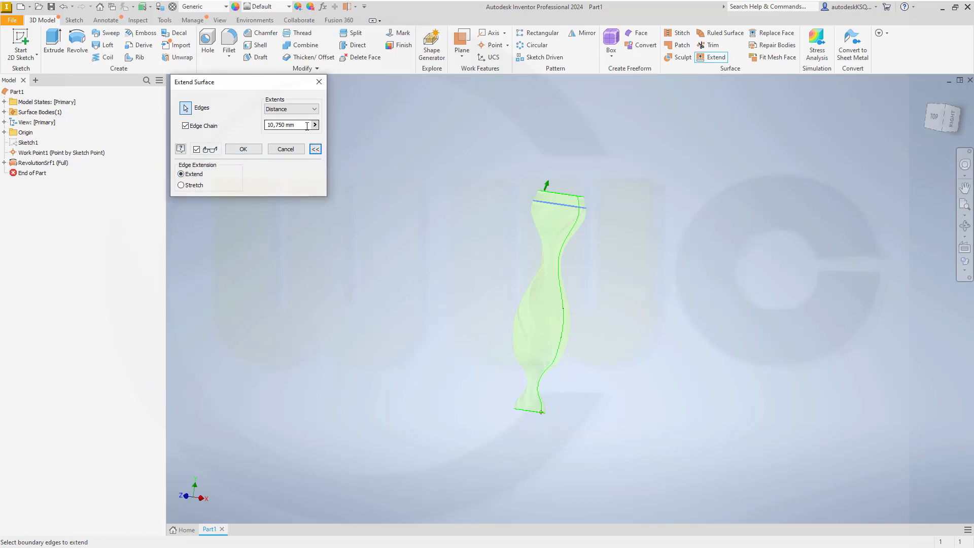
left_click(260, 125)
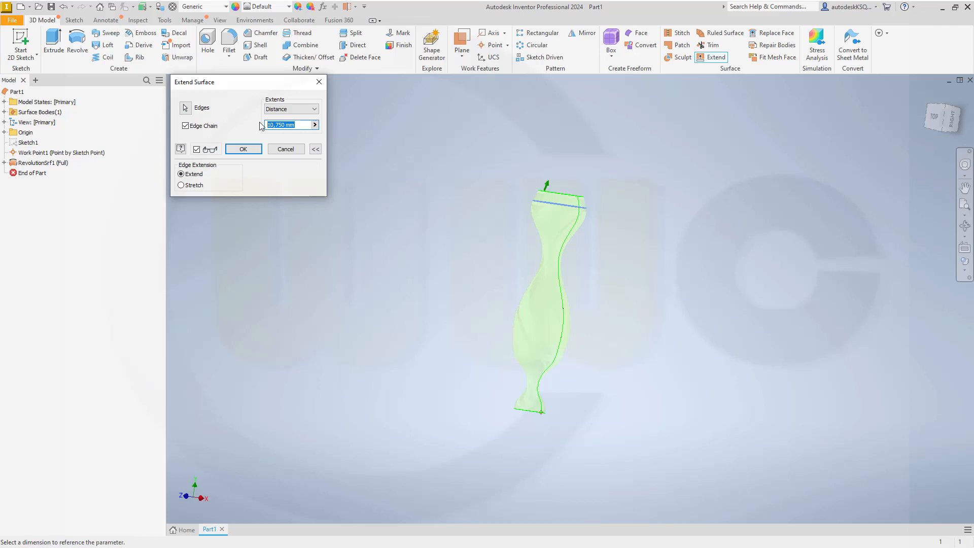
type("5")
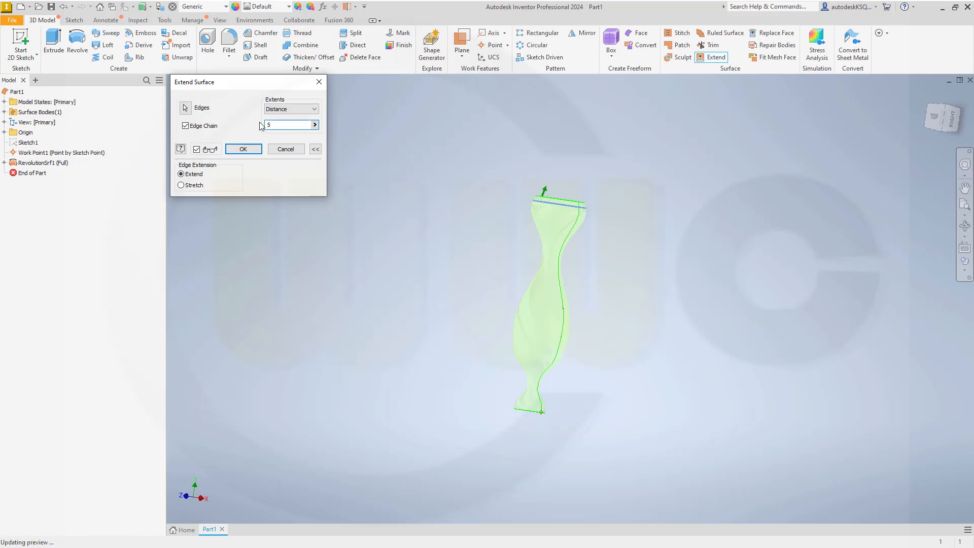
key("Return")
Step: Extend the surface's bottom edge by 5 mm as well
right_click(517, 124)
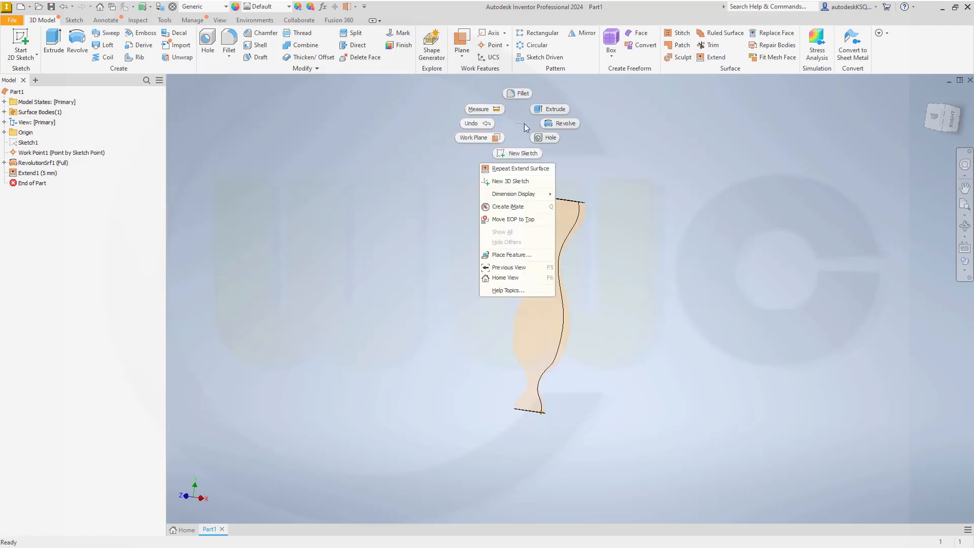
left_click(519, 169)
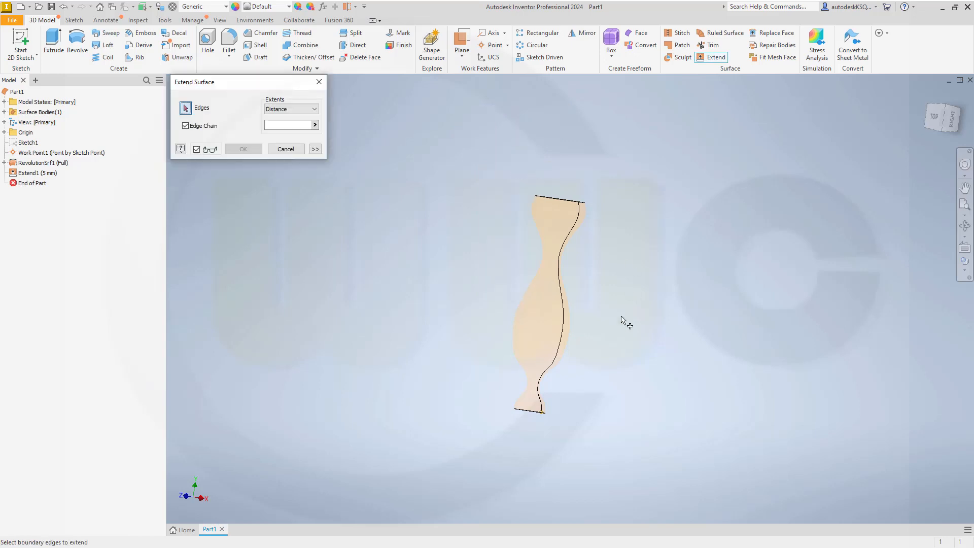
left_click(528, 411)
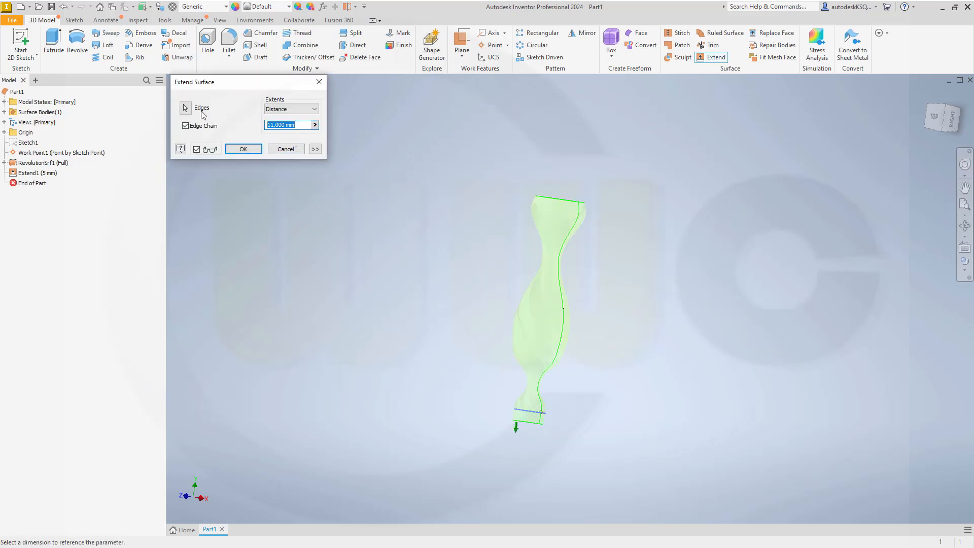
key("Return")
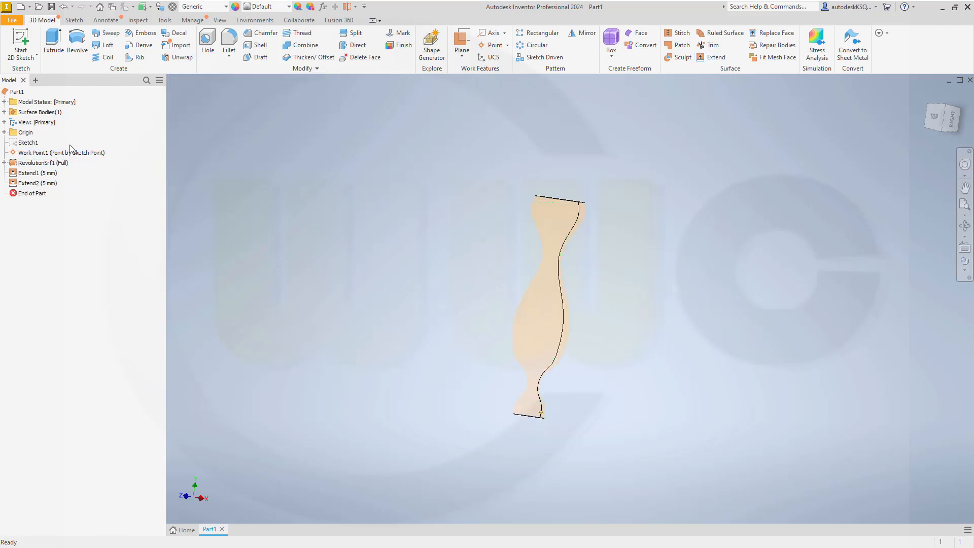
Step: Turn off translucency on surface body Srf1, then hide it so only Work Point1 remains
left_click(4, 112)
right_click(29, 124)
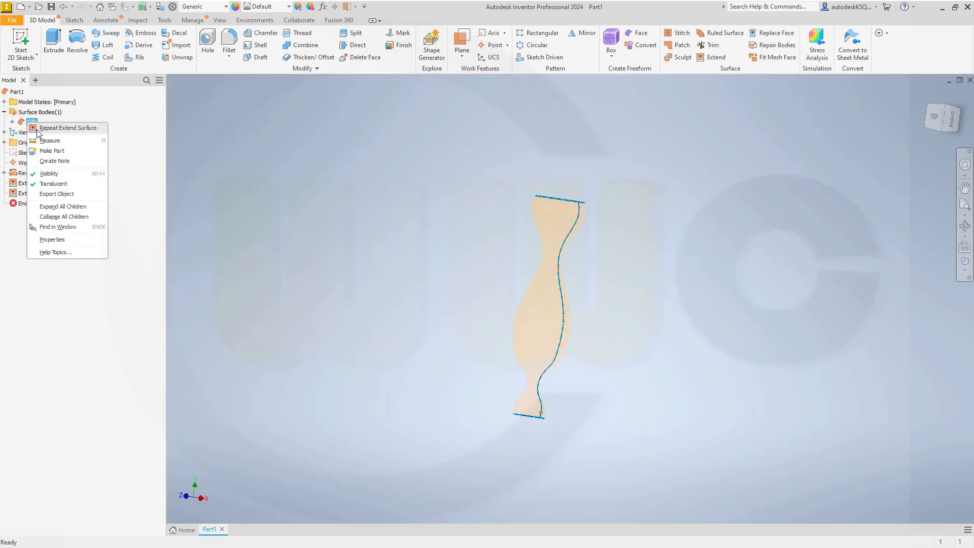
left_click(53, 183)
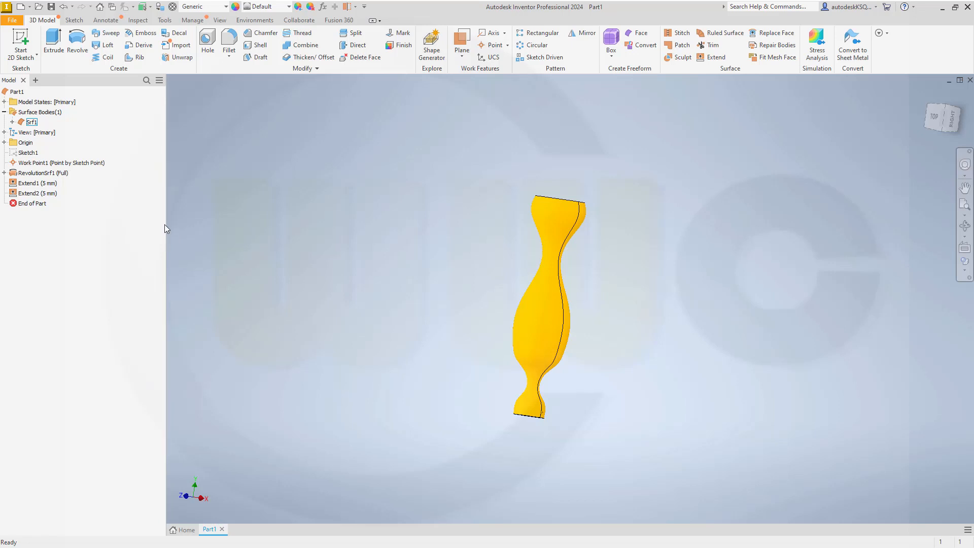
right_click(31, 123)
left_click(46, 175)
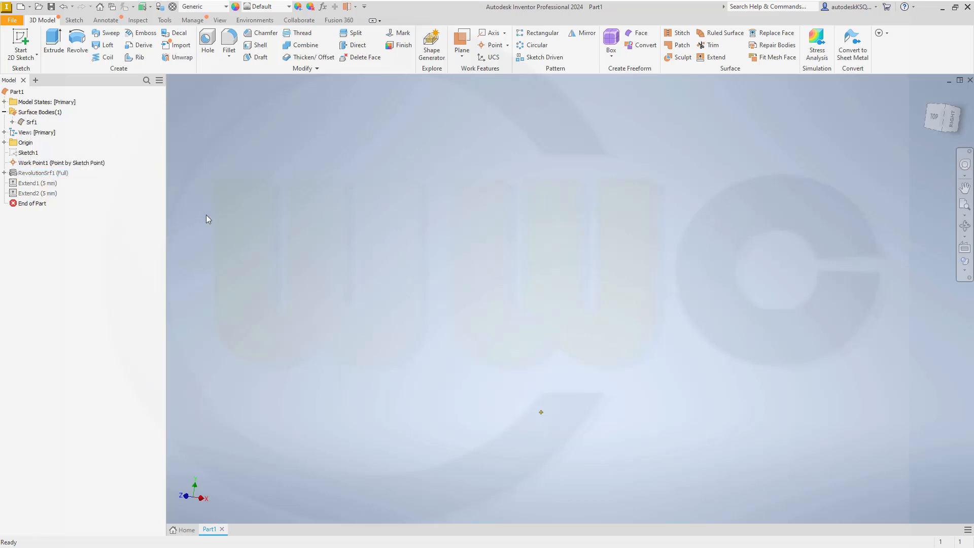
middle_click_drag(437, 320, 477, 364, "shift")
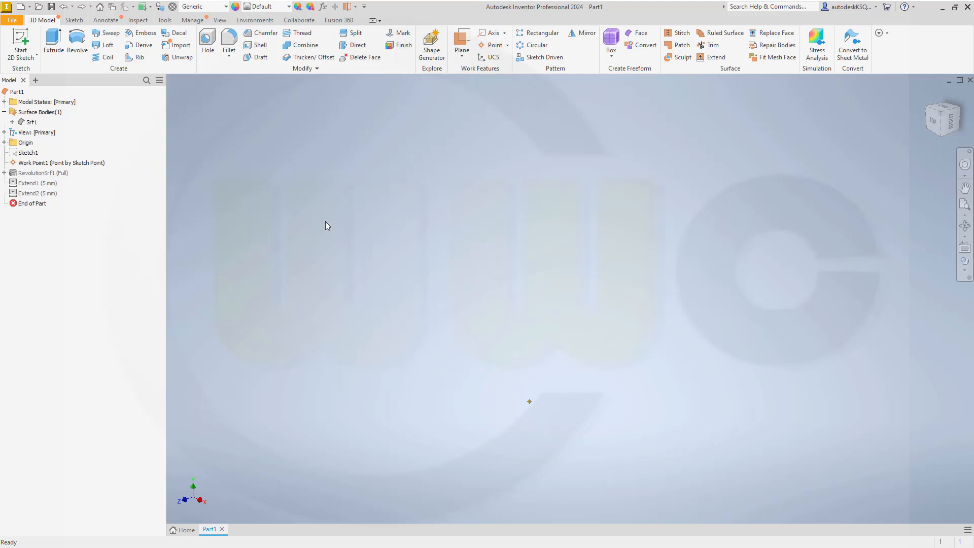
Step: On the XZ plane, sketch a vertical line from the origin with length stent_length (200 mm)
left_click(20, 41)
left_click(553, 134)
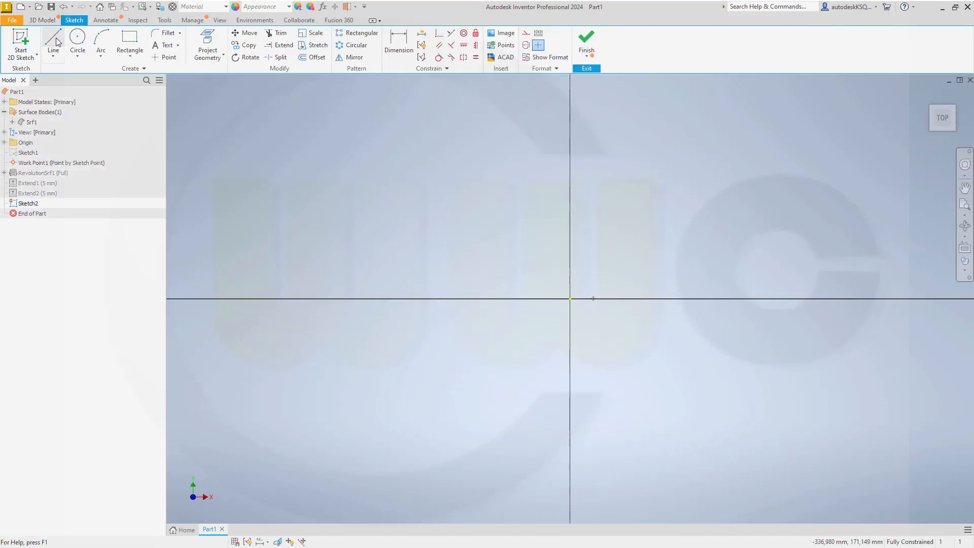
left_click(53, 41)
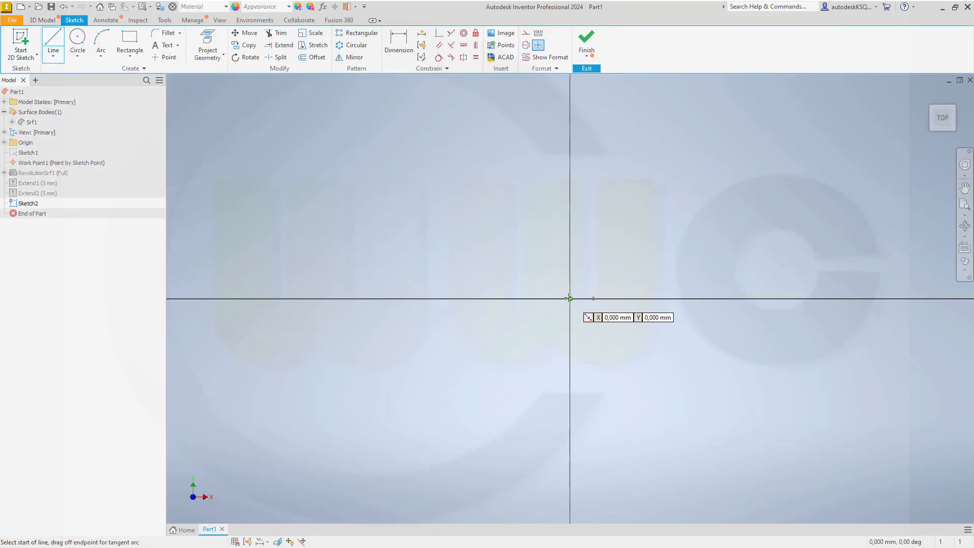
left_click(570, 299)
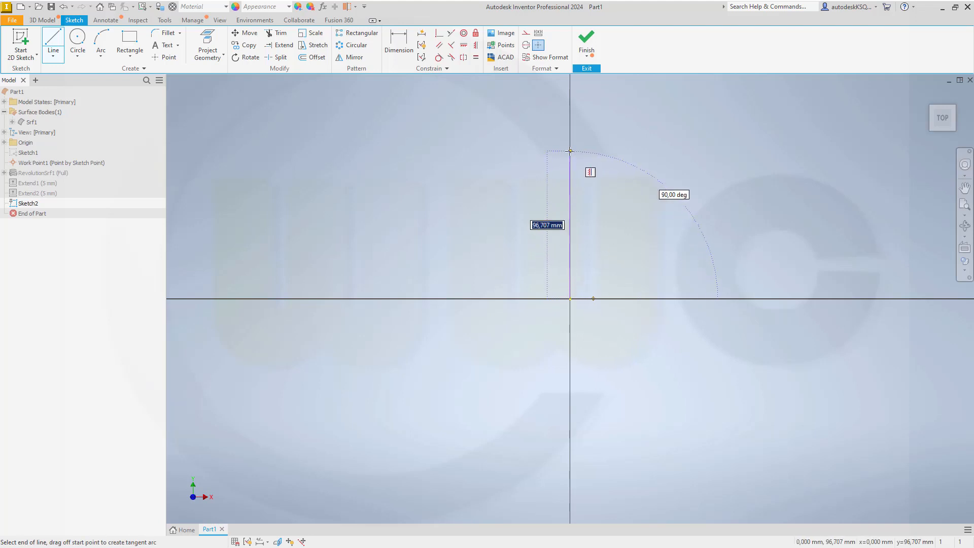
type("s")
type("tent_length")
key("Return")
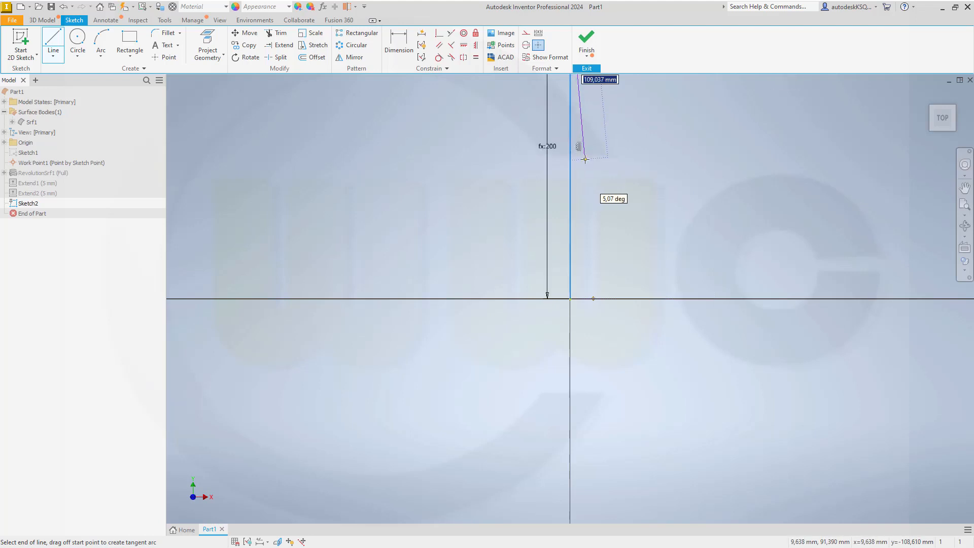
key("Escape")
scroll(623, 175, "down", 3)
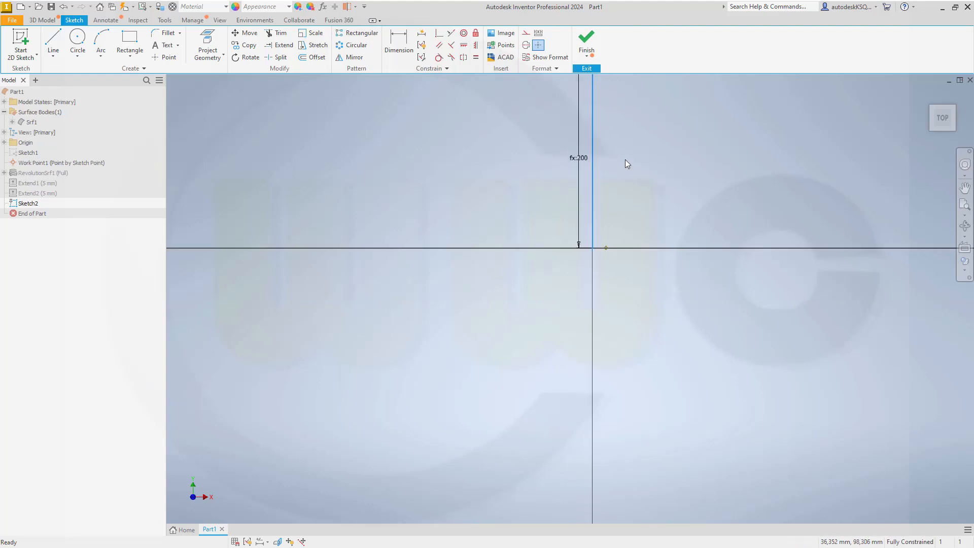
middle_click_drag(622, 183, 611, 239)
left_click(586, 40)
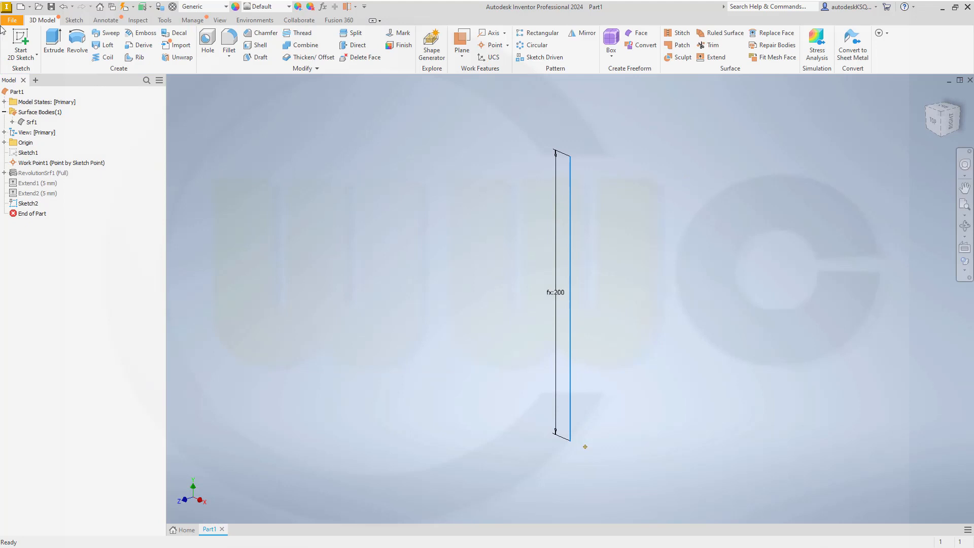
Step: Start a sketch on the same vertical plane and draw a horizontal line from the origin
left_click(17, 39)
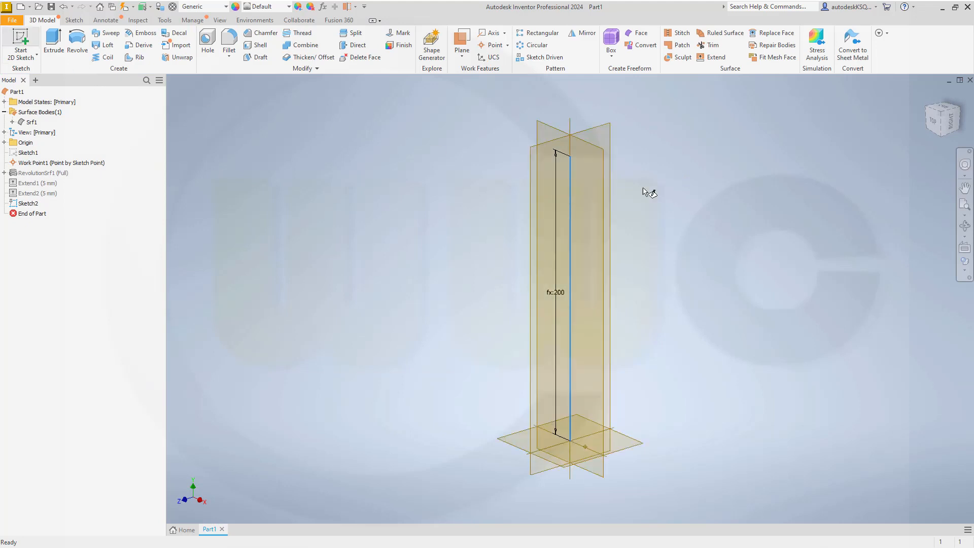
left_click(604, 160)
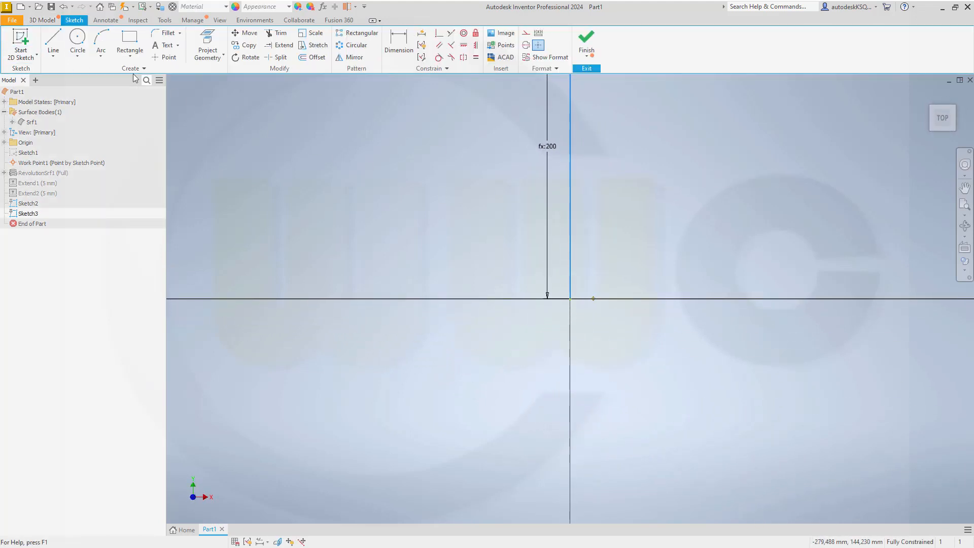
left_click(60, 40)
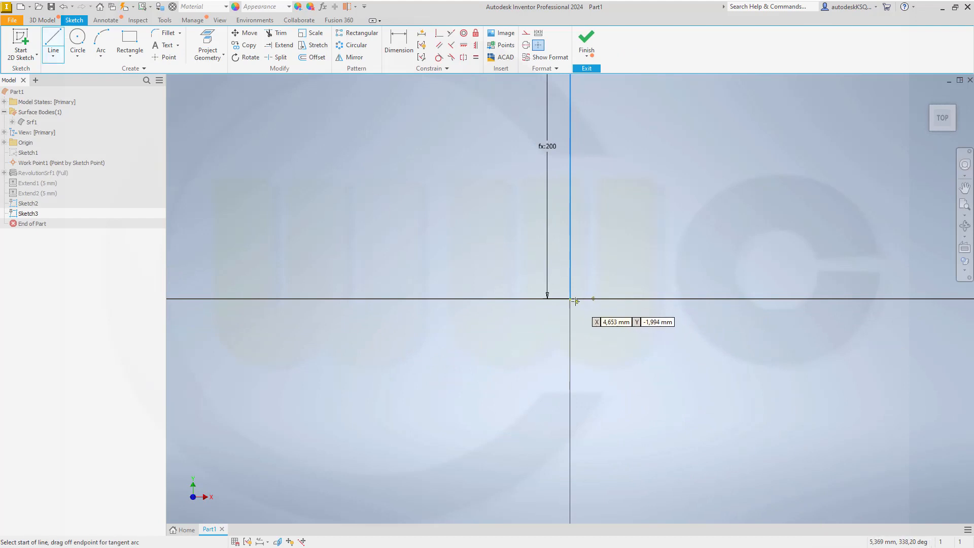
left_click(570, 299)
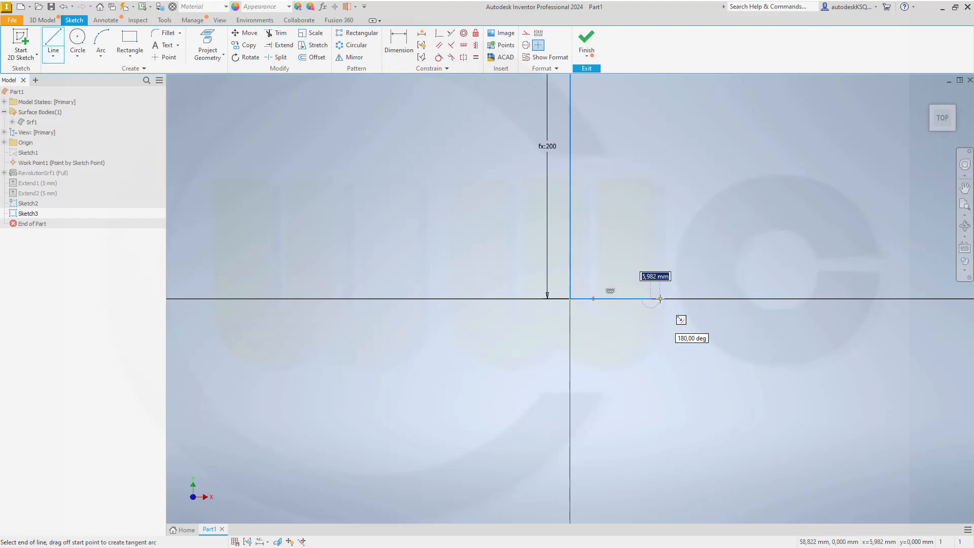
left_click(651, 299)
key("Escape")
Step: Dimension the horizontal line to stent_diameter (60 mm) and finish the sketch
left_click(398, 45)
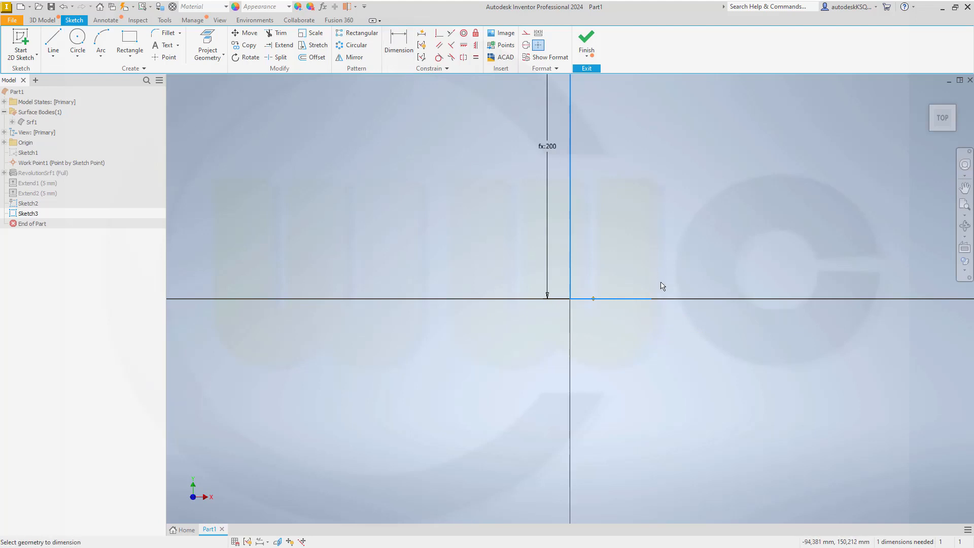
left_click(628, 299)
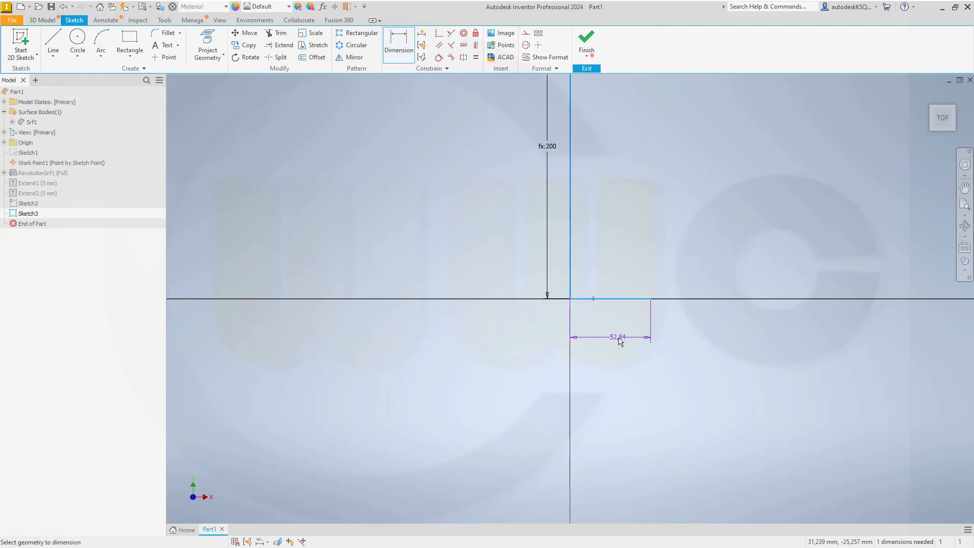
left_click(619, 338)
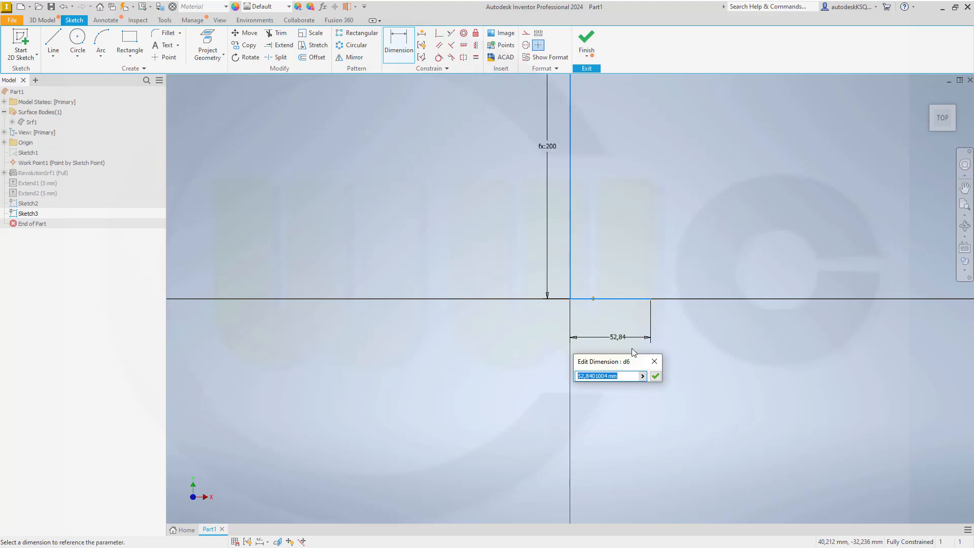
type("stent_diameter*2")
key("Return")
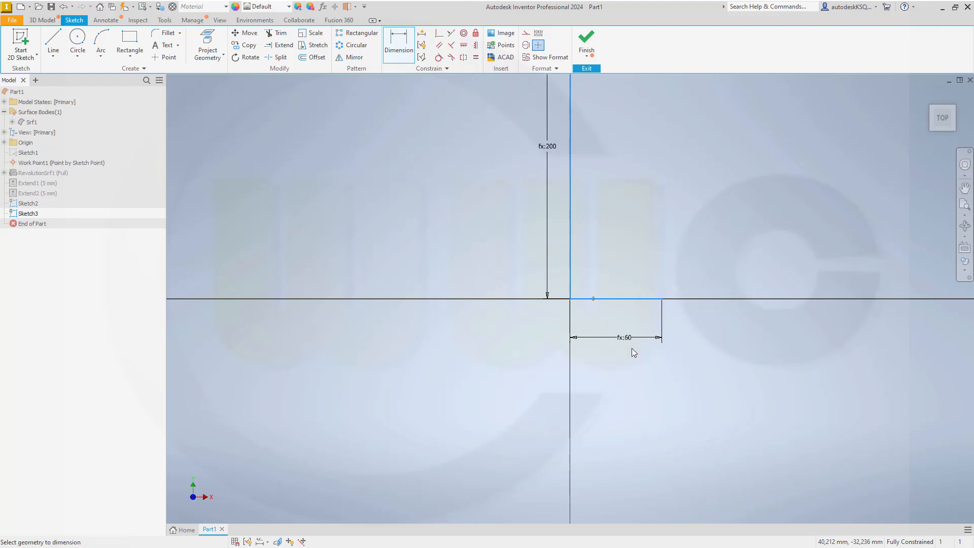
left_click(586, 42)
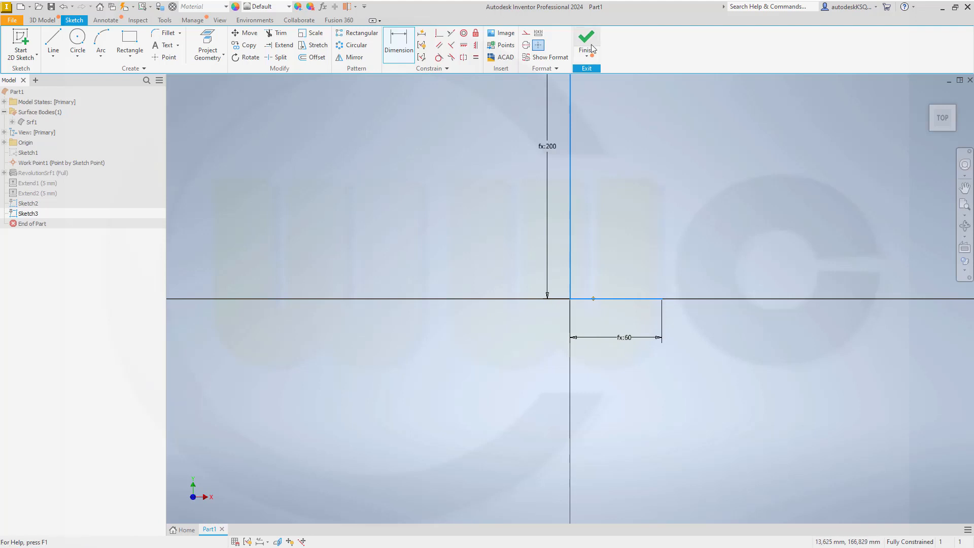
scroll(437, 262, "up", 3)
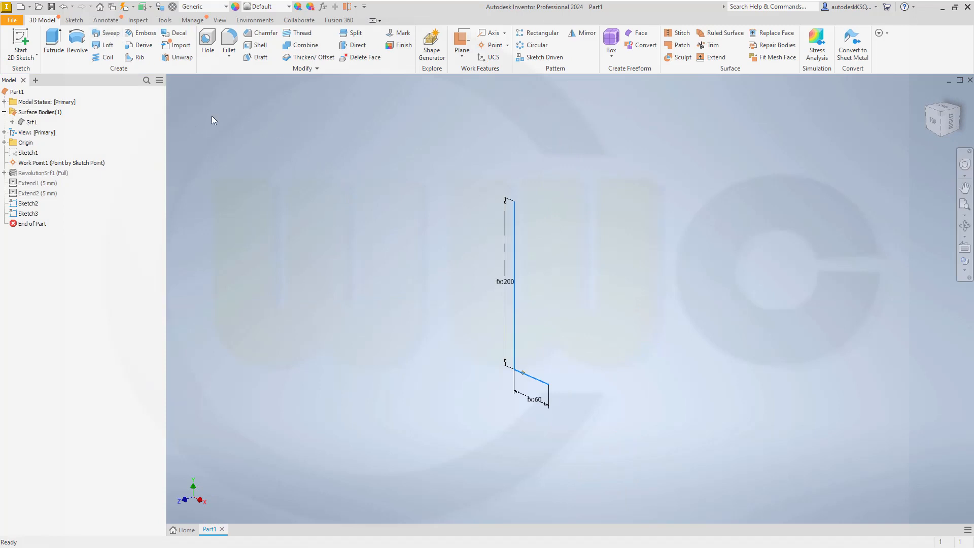
Step: Sweep the 60 mm line along the 200 mm vertical path with a 3600° twist, creating Srf2
left_click(108, 33)
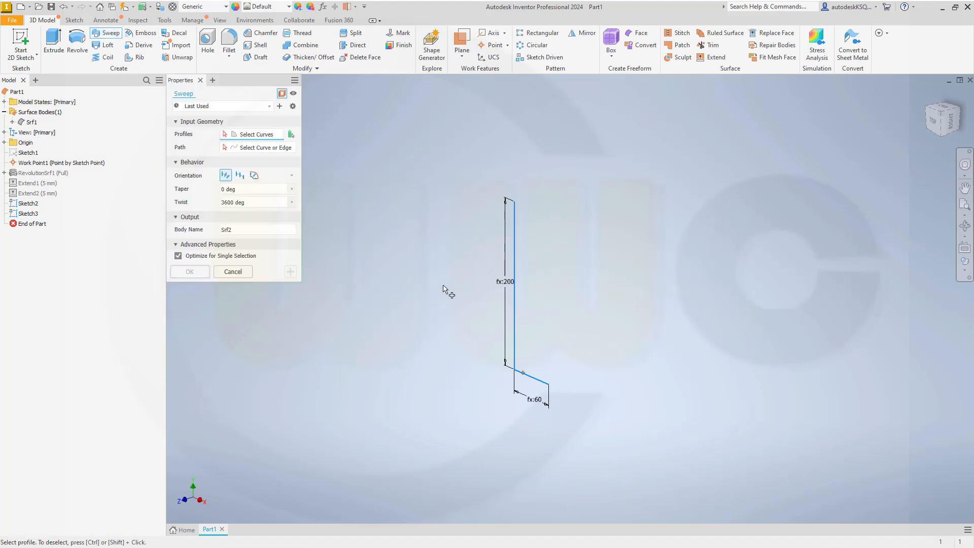
left_click(532, 373)
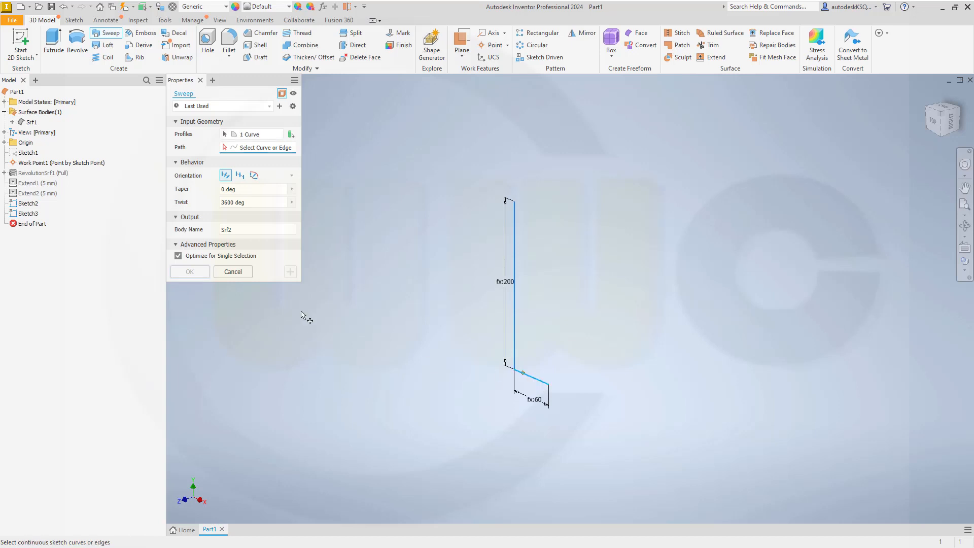
left_click(514, 348)
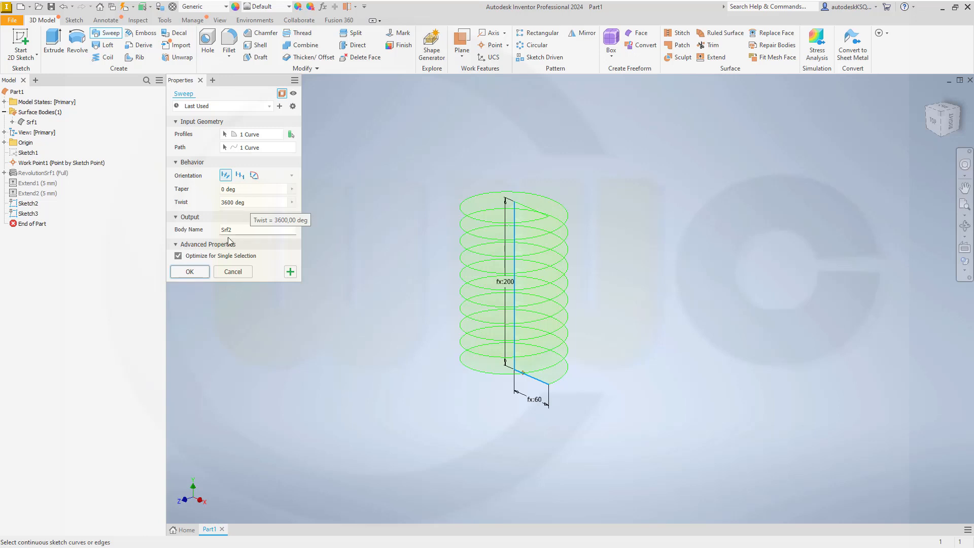
left_click(190, 272)
scroll(354, 233, "up", 3)
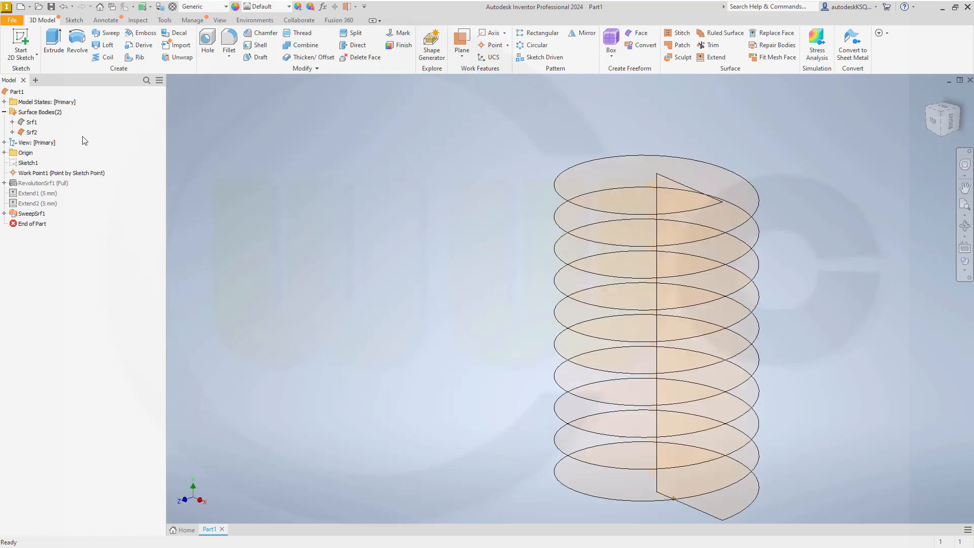
Step: Show the vase surface Srf1 again and center it inside the helical sweep
right_click(33, 125)
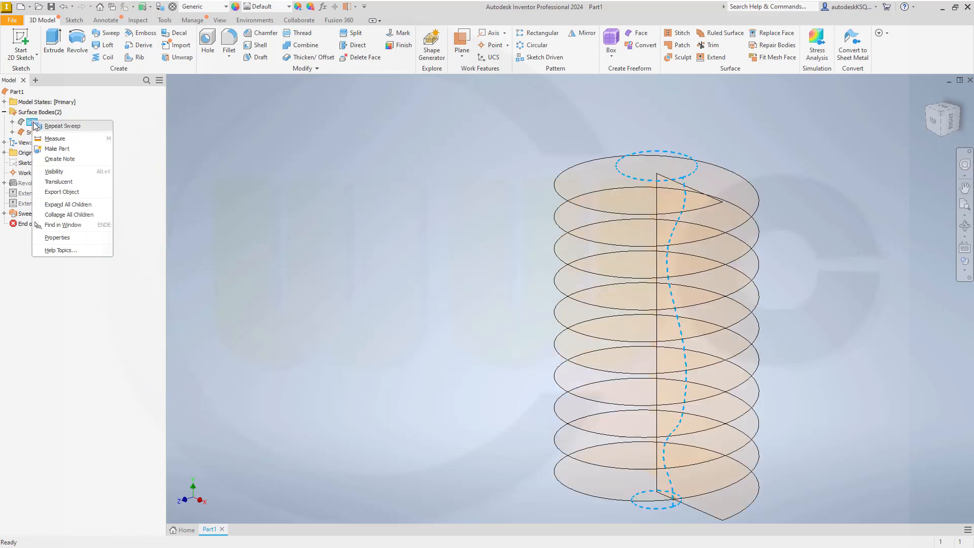
left_click(51, 172)
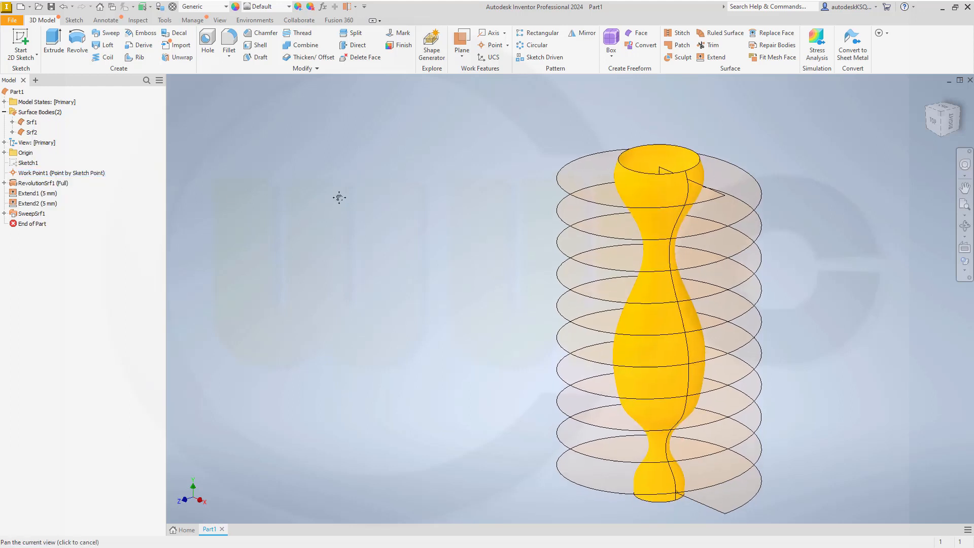
middle_click_drag(337, 198, 297, 194)
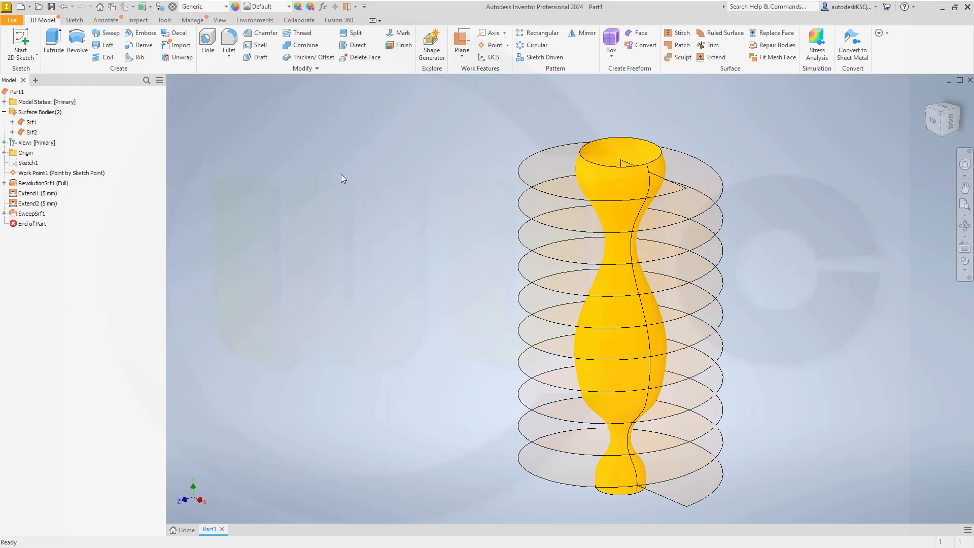
Step: In a new 3D sketch, create the intersection curve between the helical surface and Srf1
left_click(35, 55)
left_click(66, 101)
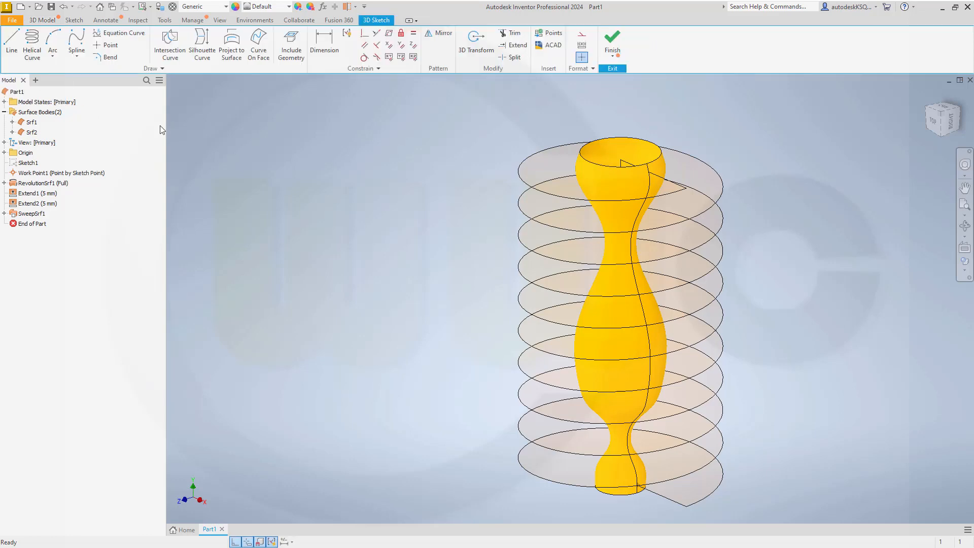
left_click(170, 43)
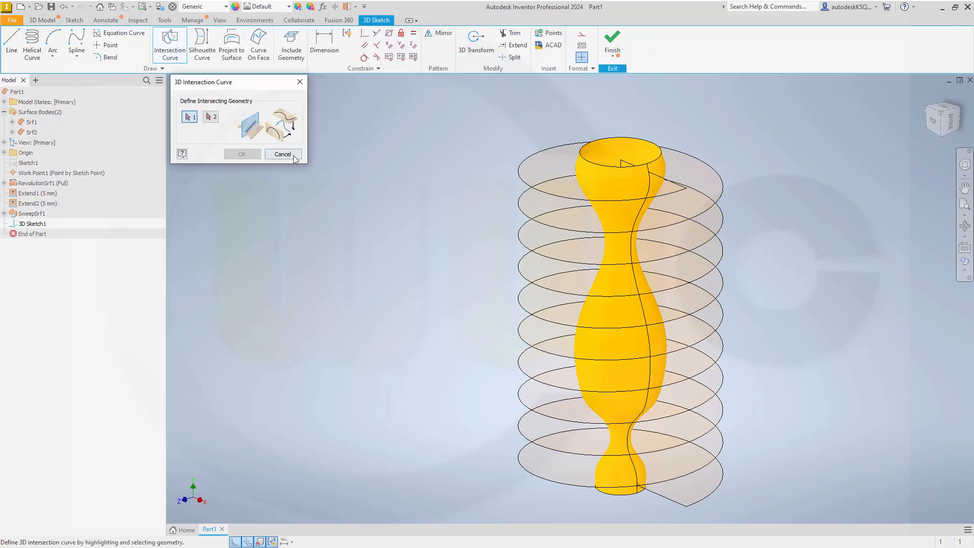
left_click(538, 161)
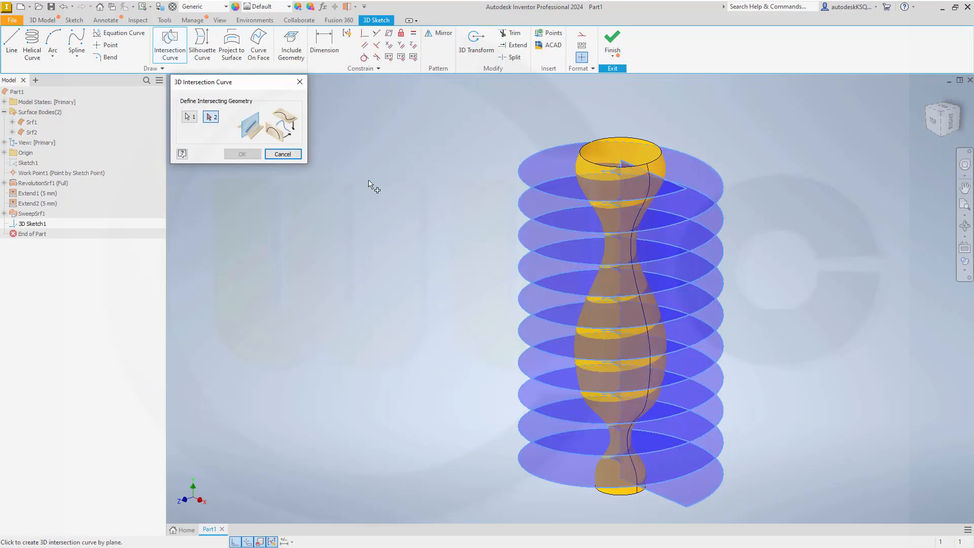
left_click(640, 145)
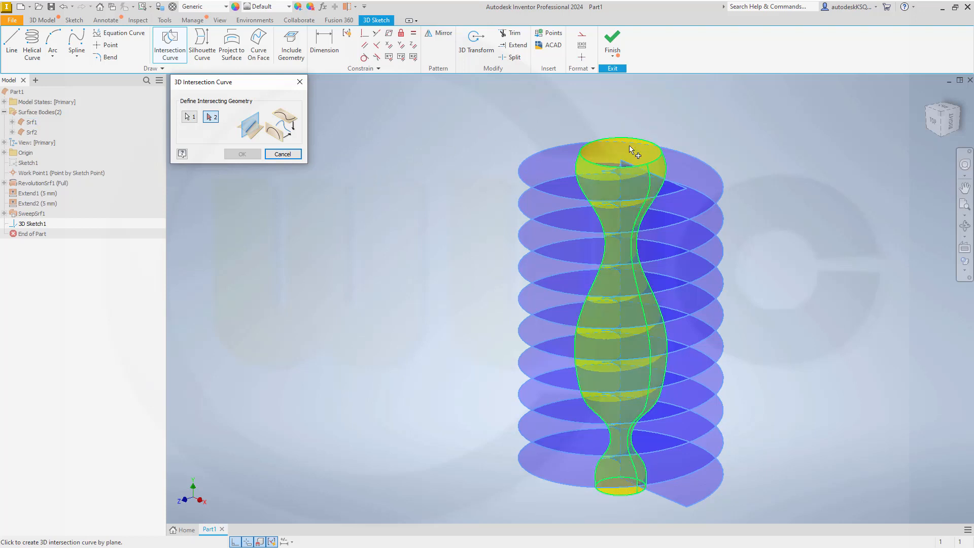
left_click(629, 147)
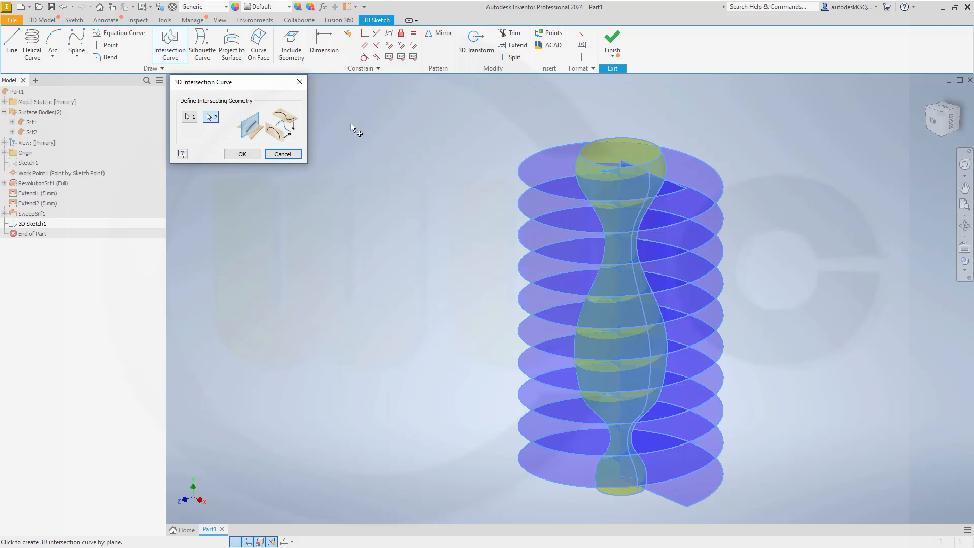
left_click(243, 155)
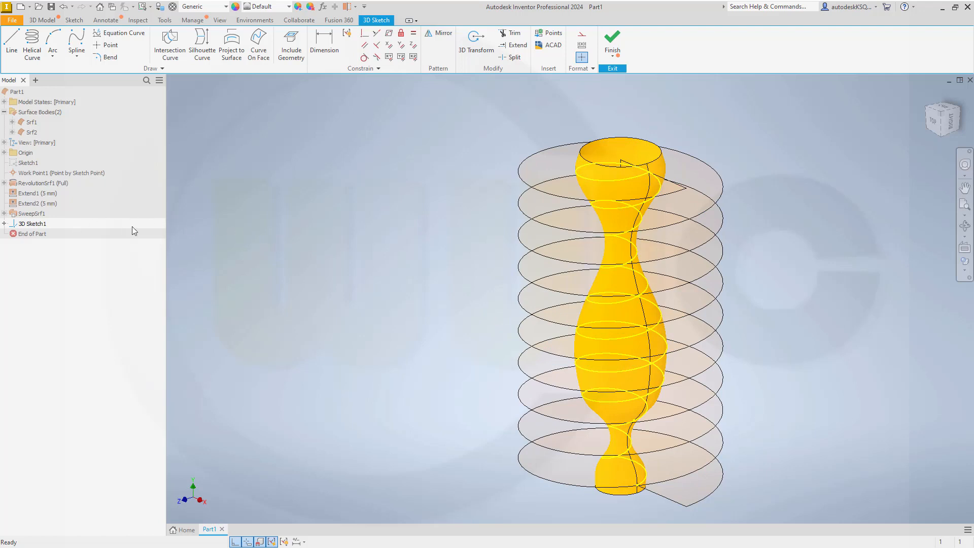
left_click(612, 42)
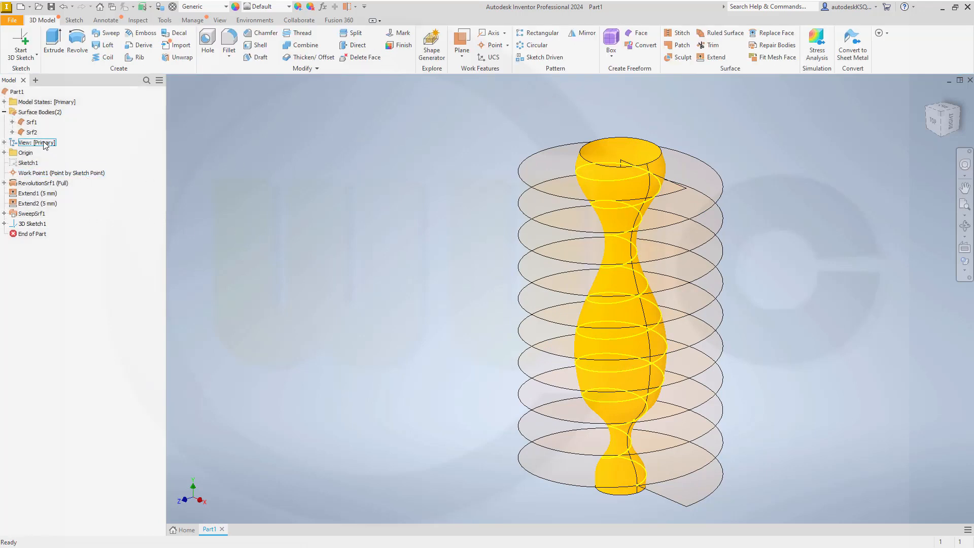
Step: Hide surface bodies Srf2 and Srf1 so only the helix shows, and start a new 2D sketch
left_click(32, 132)
right_click(32, 133)
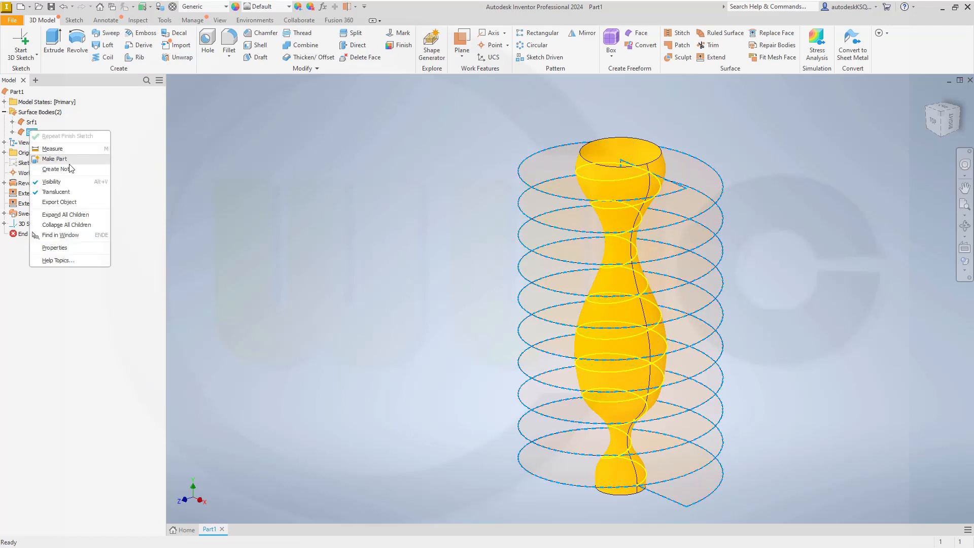
left_click(62, 182)
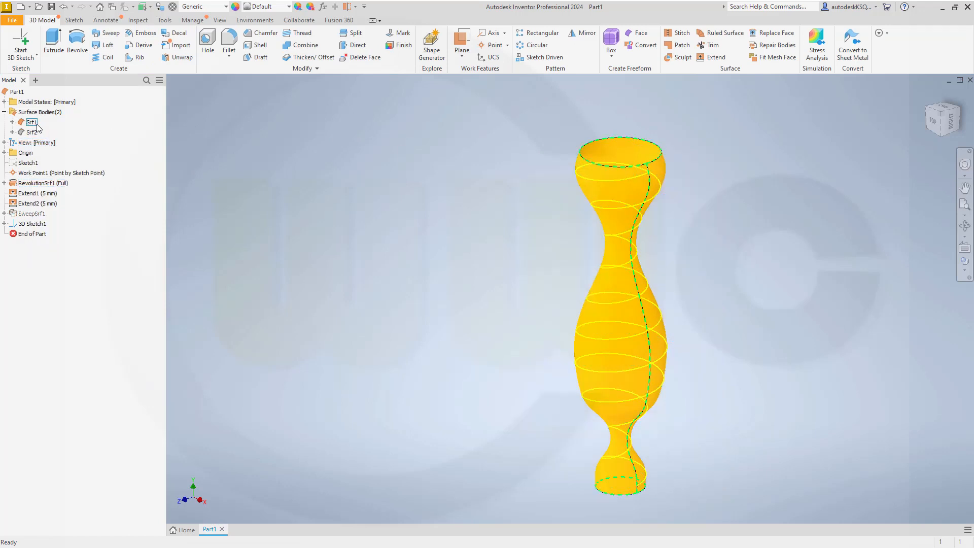
right_click(32, 122)
left_click(63, 169)
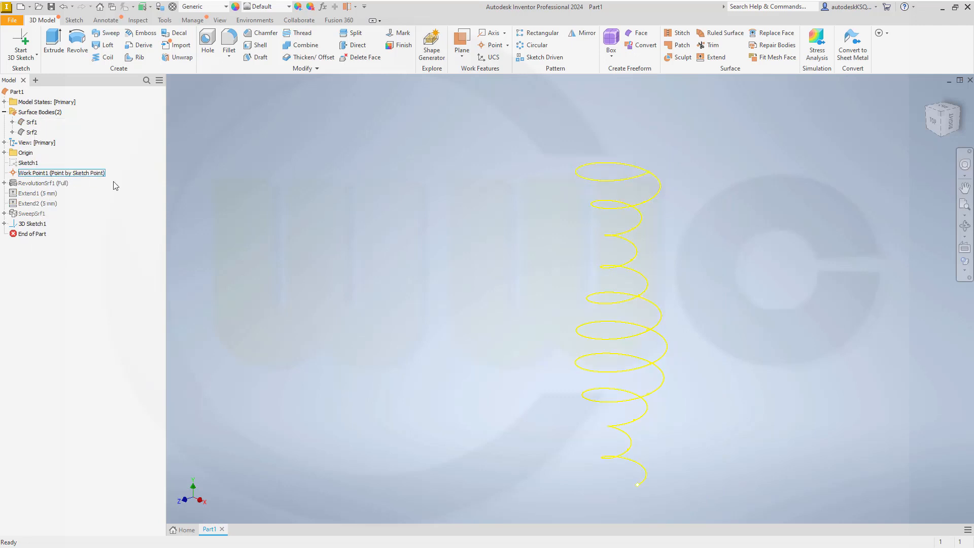
middle_click_drag(432, 281, 402, 246)
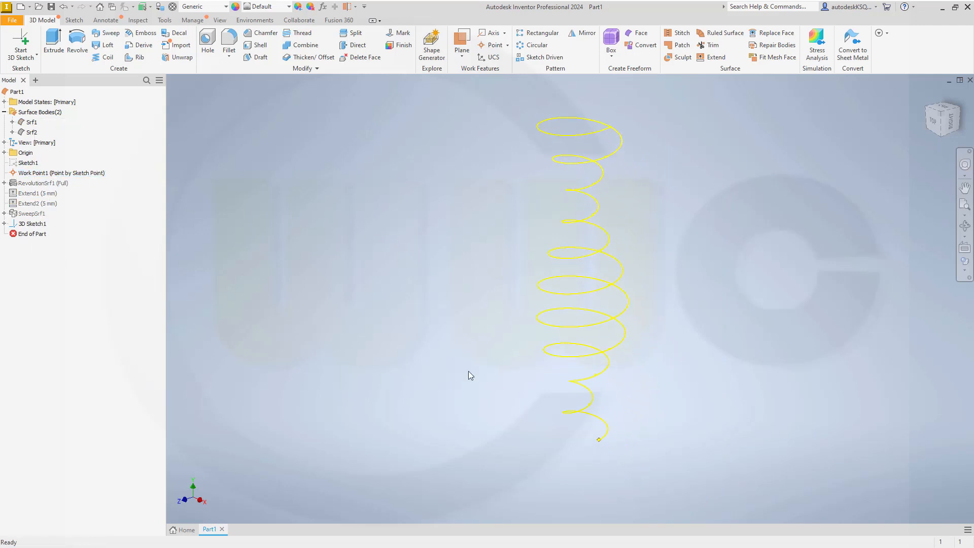
scroll(614, 478, "up", 3)
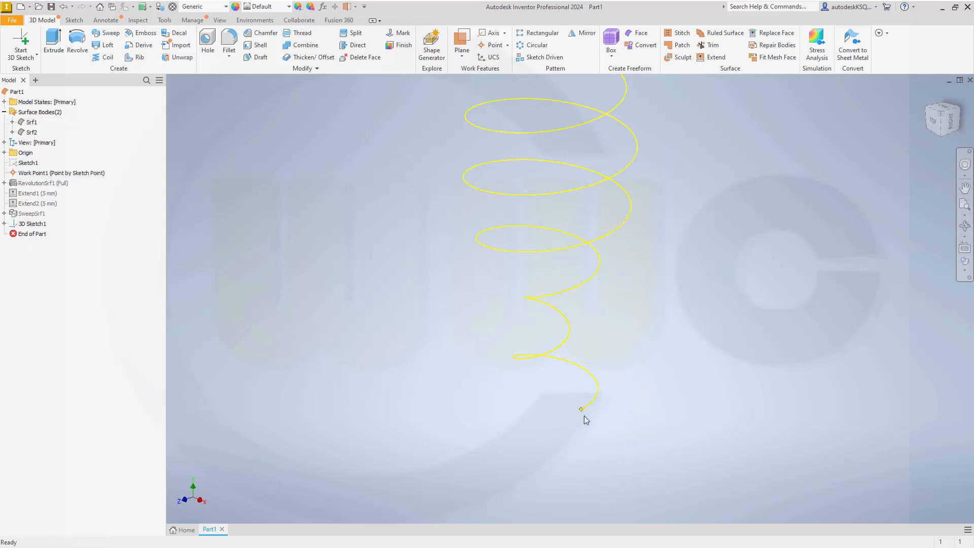
left_click(39, 56)
left_click(37, 71)
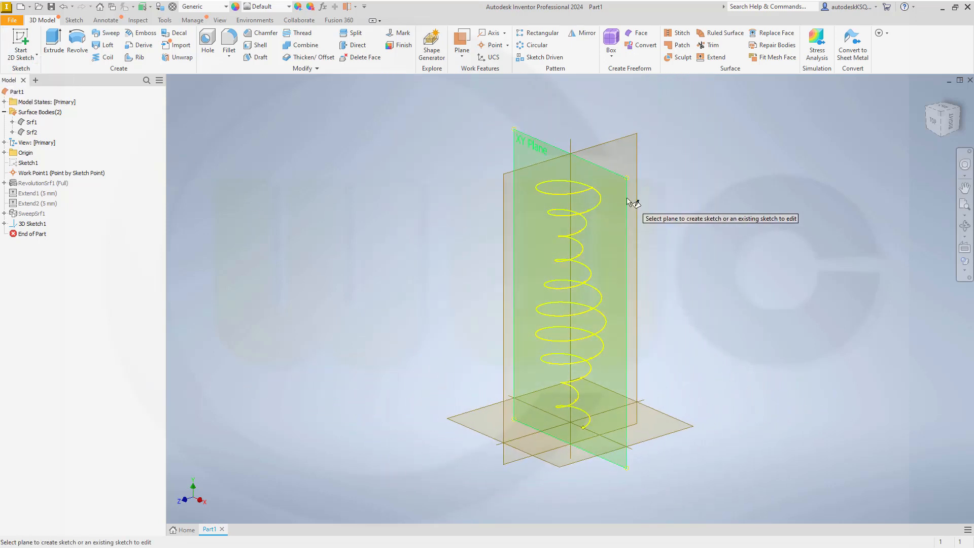
Step: On the XY plane, project Work Point1 and draw a circle there with diameter wire_diameter
left_click(630, 201)
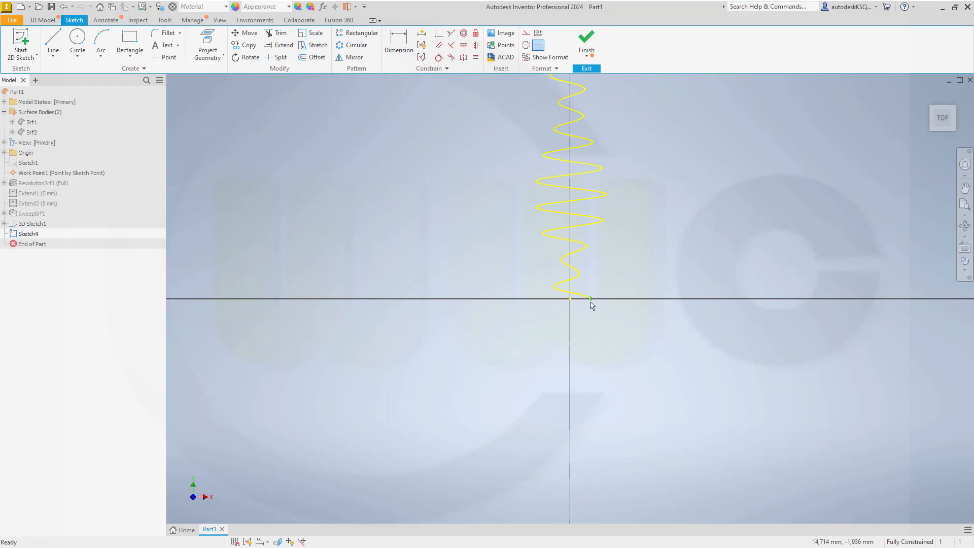
left_click(208, 46)
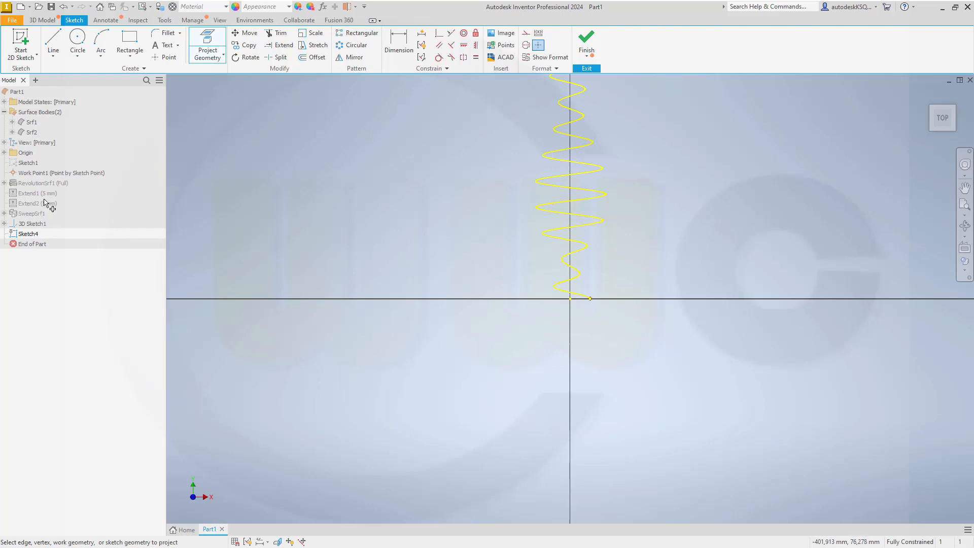
left_click(62, 172)
left_click(76, 38)
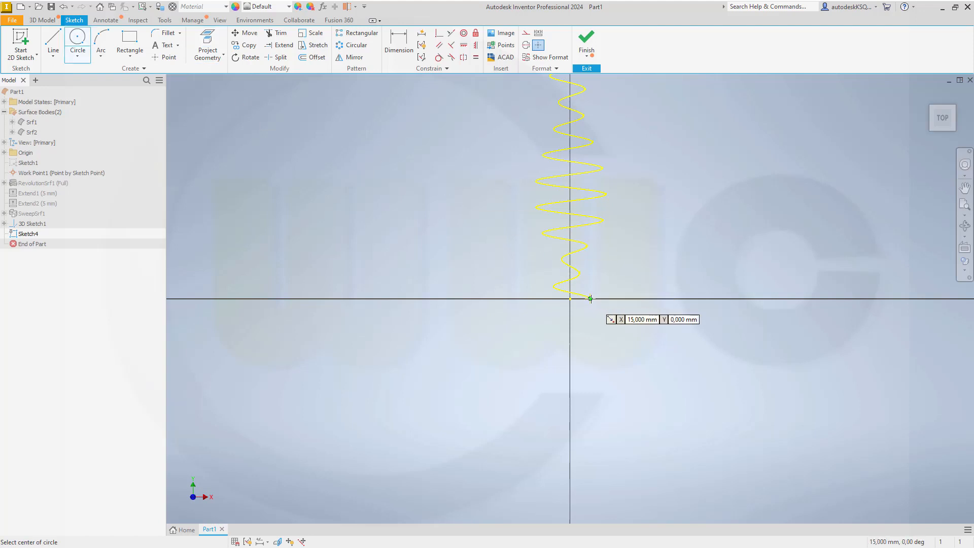
left_click(590, 298)
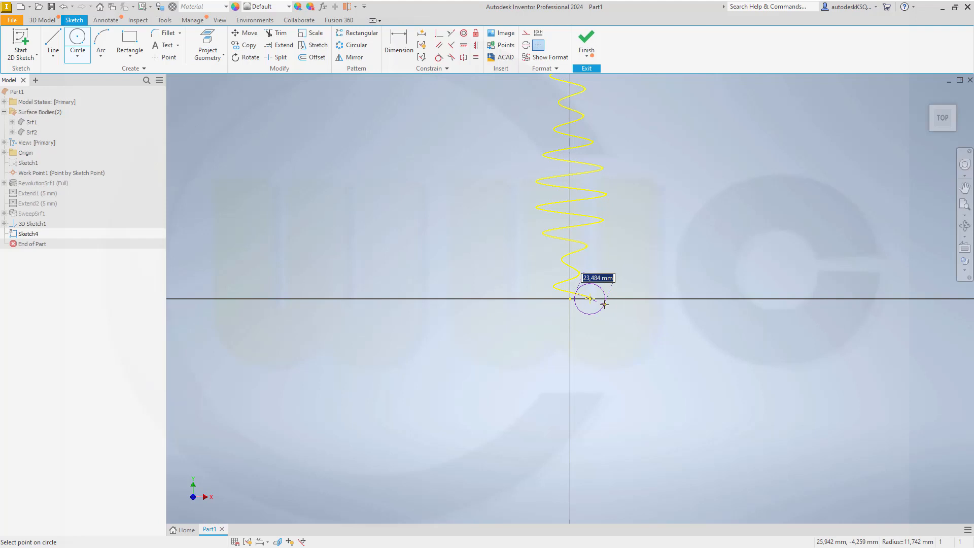
type("wire_diameter")
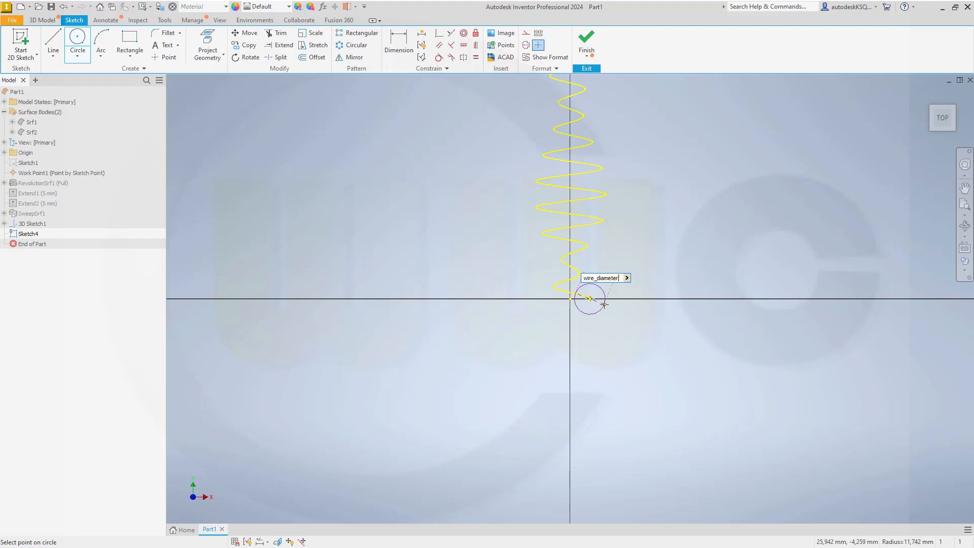
key("Return")
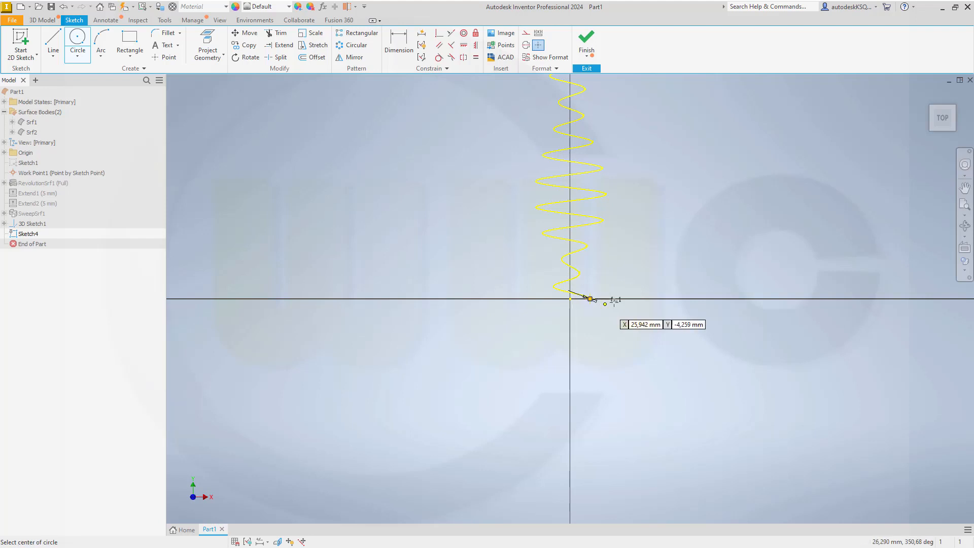
key("Escape")
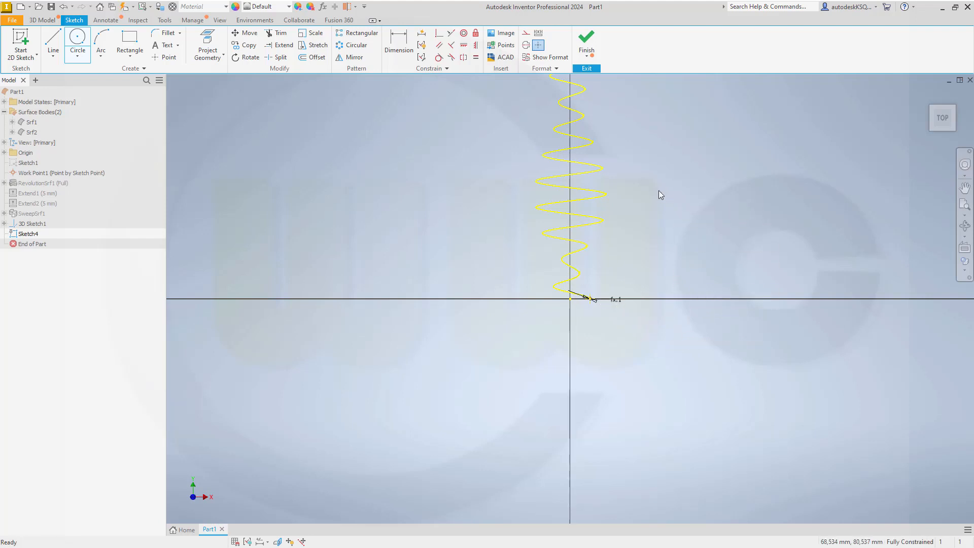
left_click(591, 57)
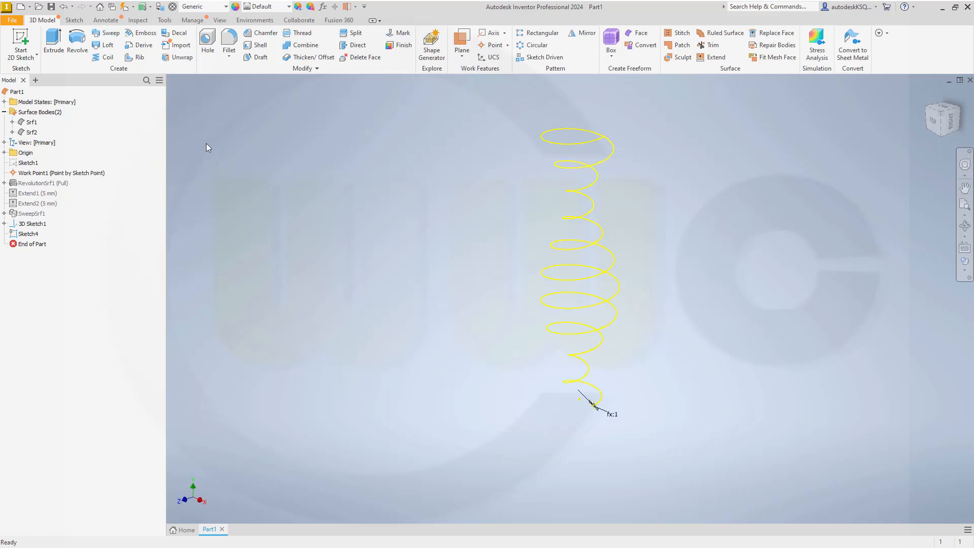
Step: Sweep the wire_diameter circle along the 10-curve helix as a surface twisted 3600°, creating SweepSrf2
left_click(107, 33)
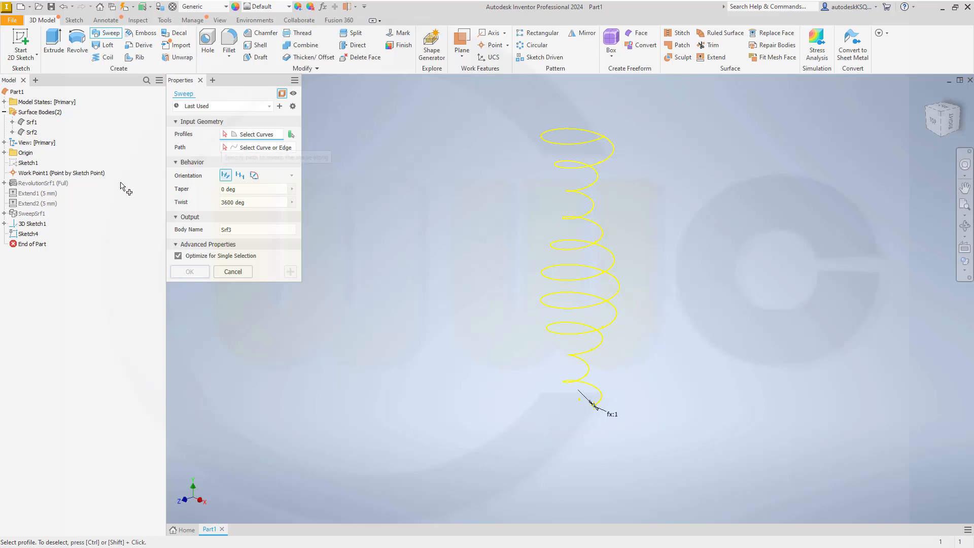
scroll(604, 418, "up", 2)
scroll(584, 401, "up", 4)
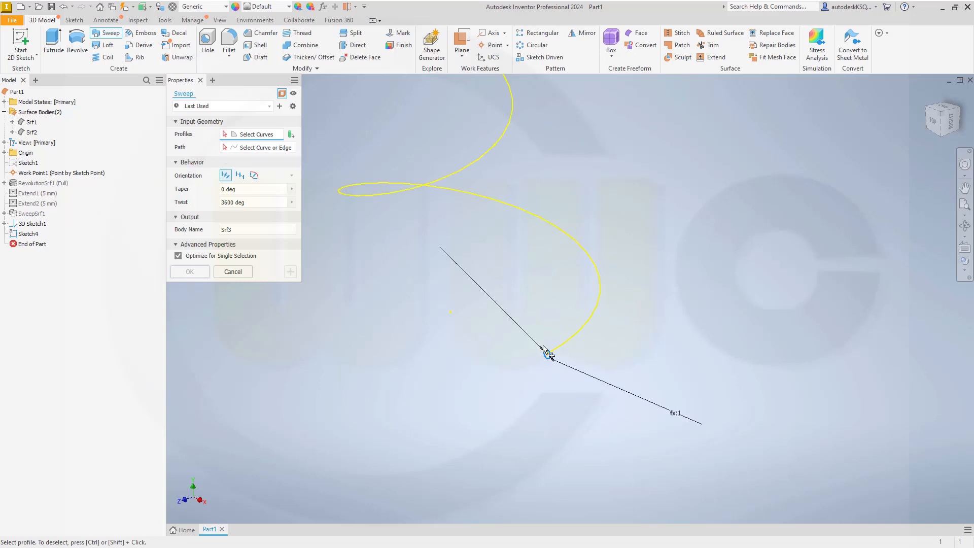
left_click(562, 395)
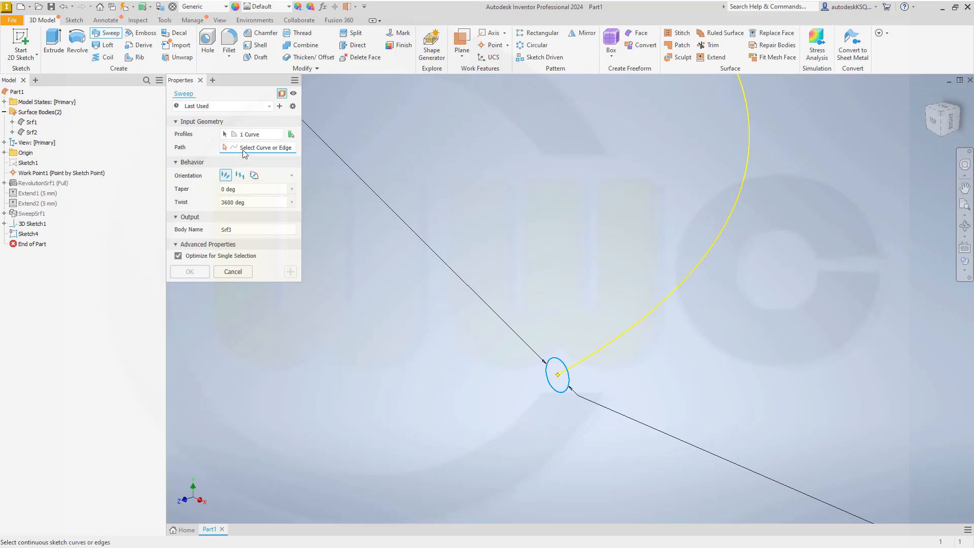
left_click(643, 327)
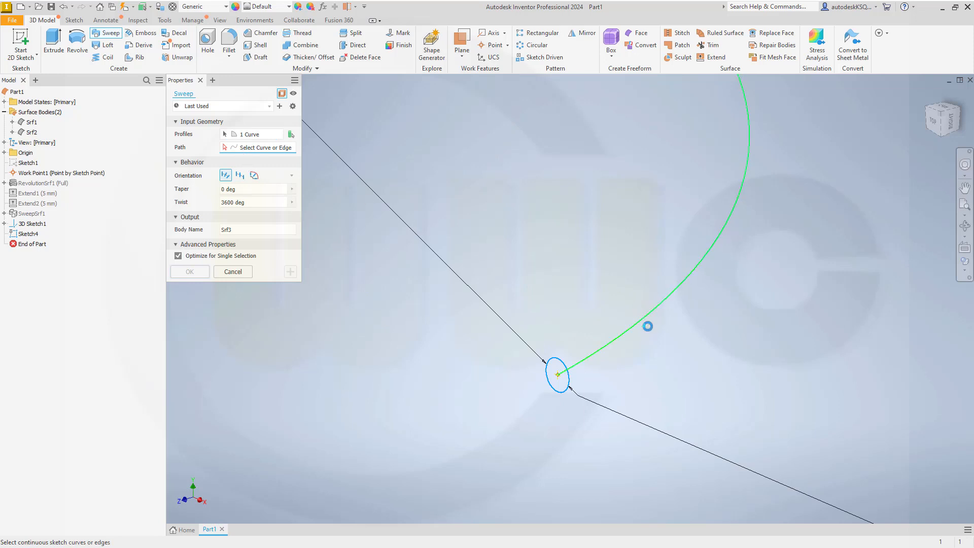
scroll(471, 326, "down", 10)
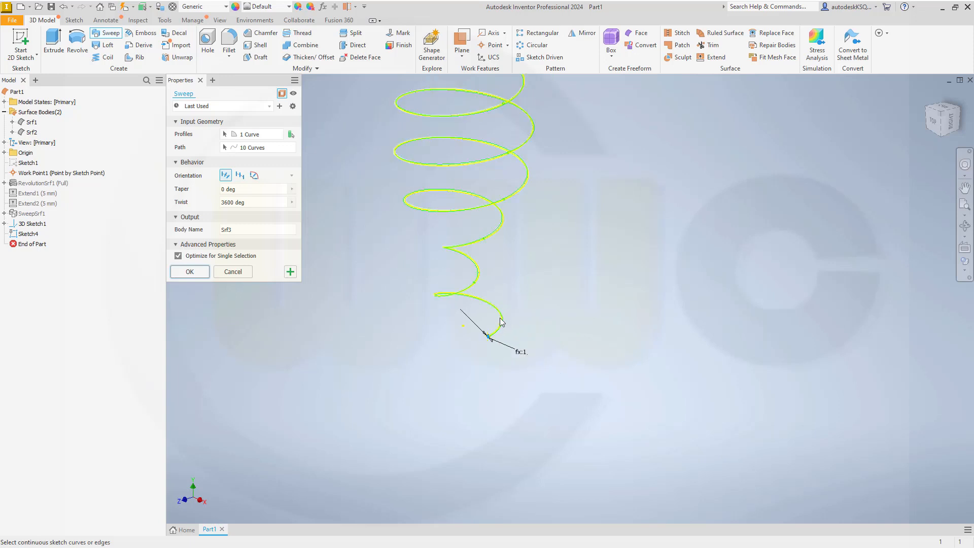
scroll(454, 142, "up", 5)
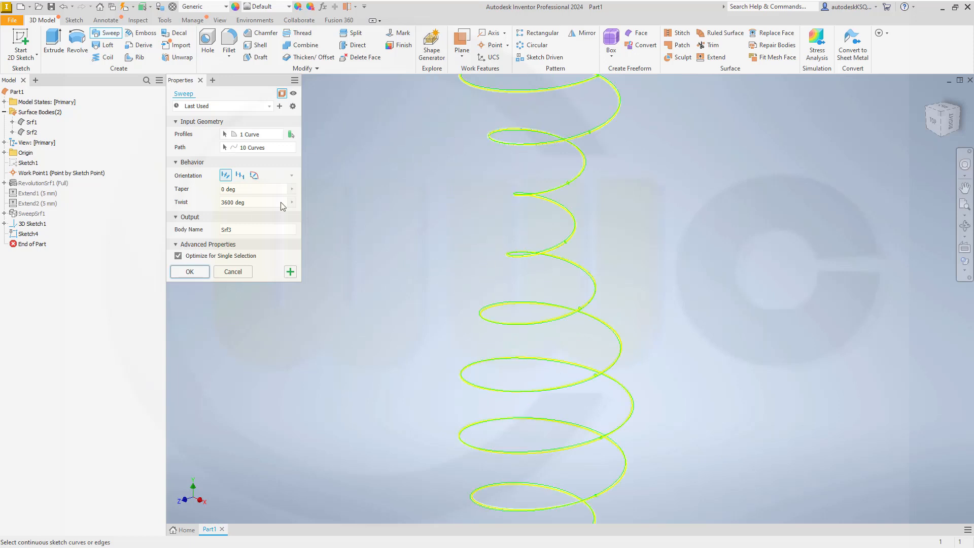
left_click(190, 271)
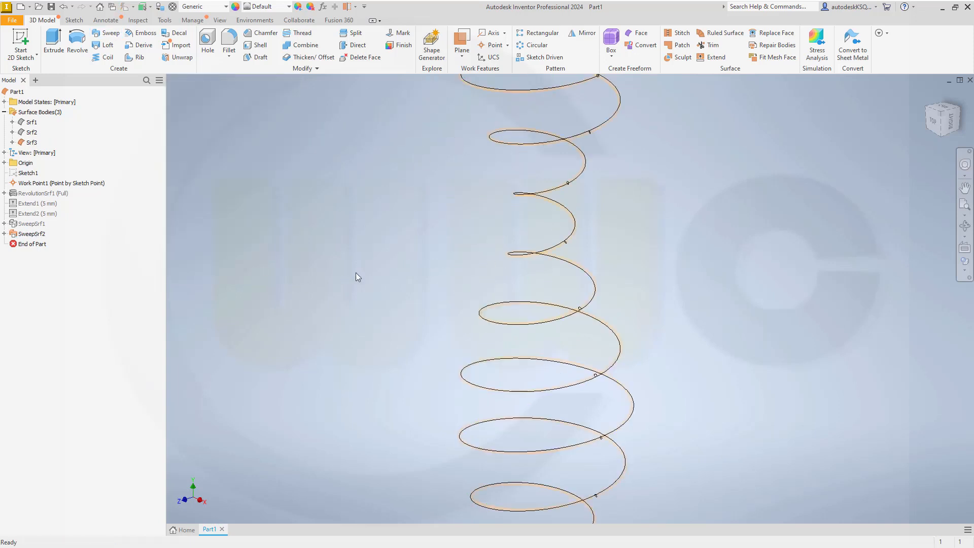
scroll(459, 303, "down", 3)
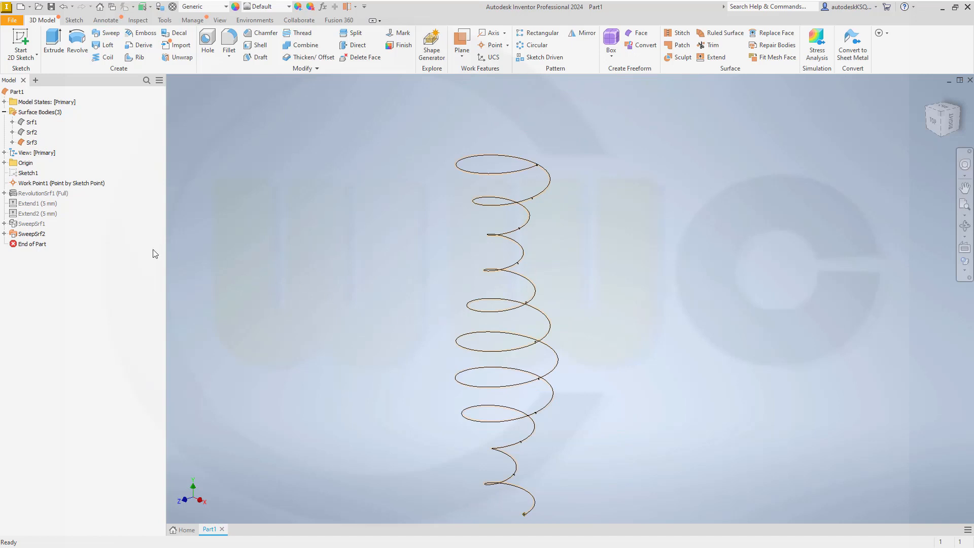
left_click(34, 234)
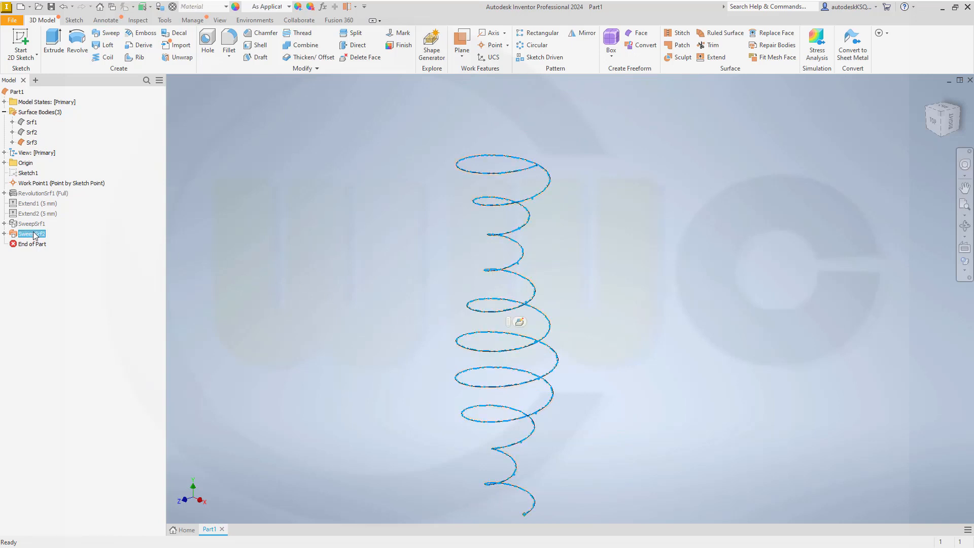
right_click(34, 234)
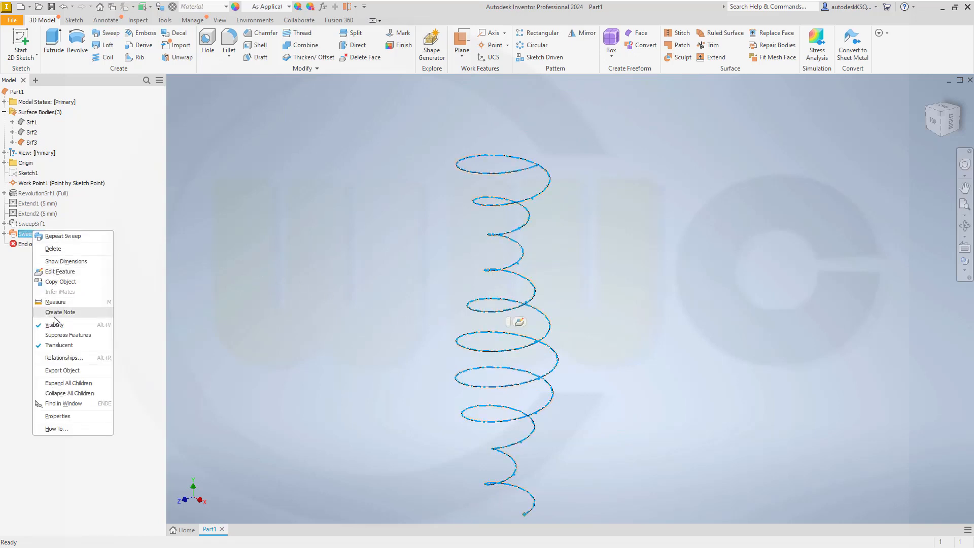
Step: Undo the surface sweep and instead sweep the circle along the helix as a solid with 0° twist
left_click(330, 209)
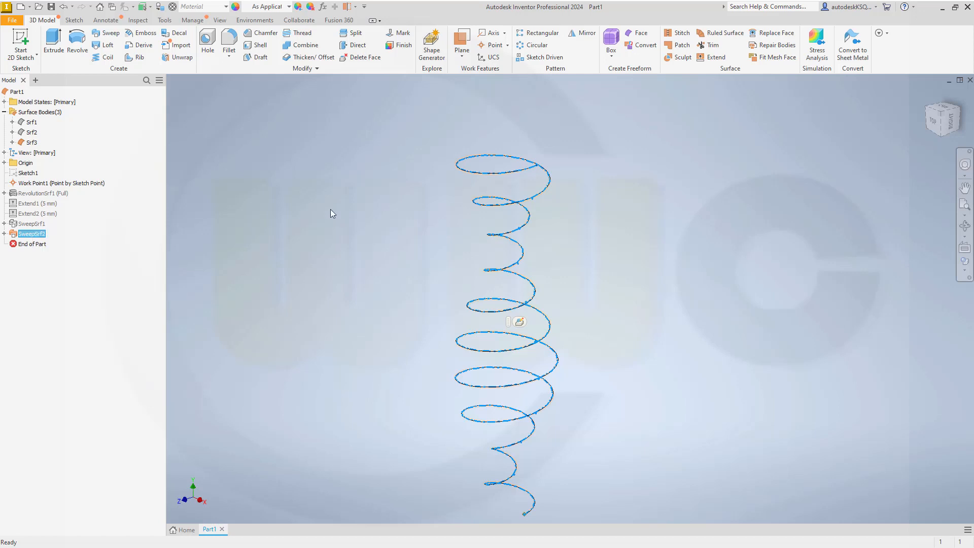
left_click(64, 6)
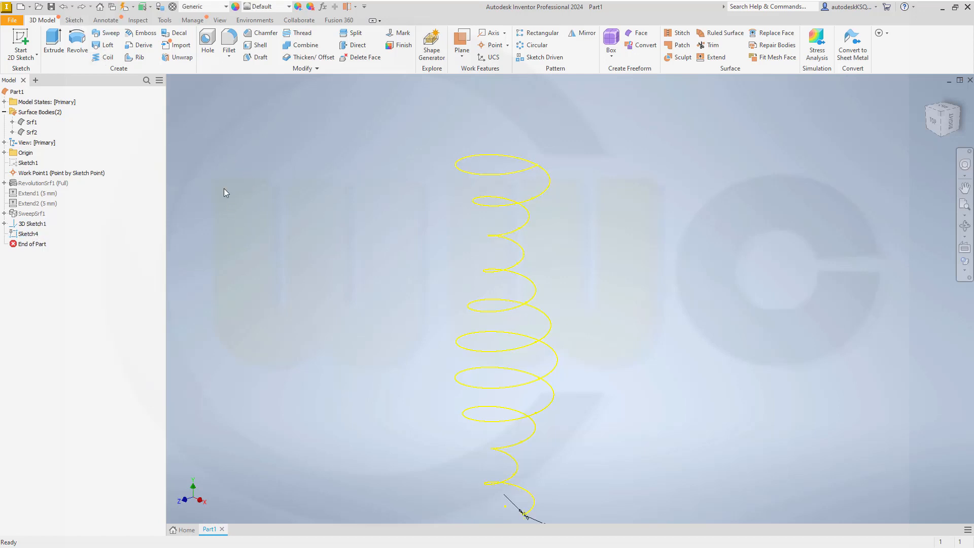
left_click(108, 33)
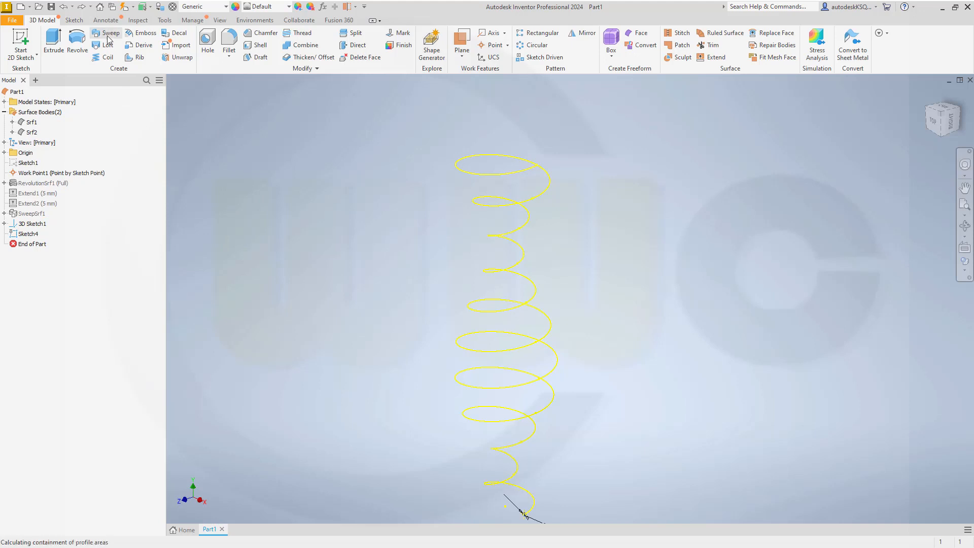
scroll(527, 515, "up", 5)
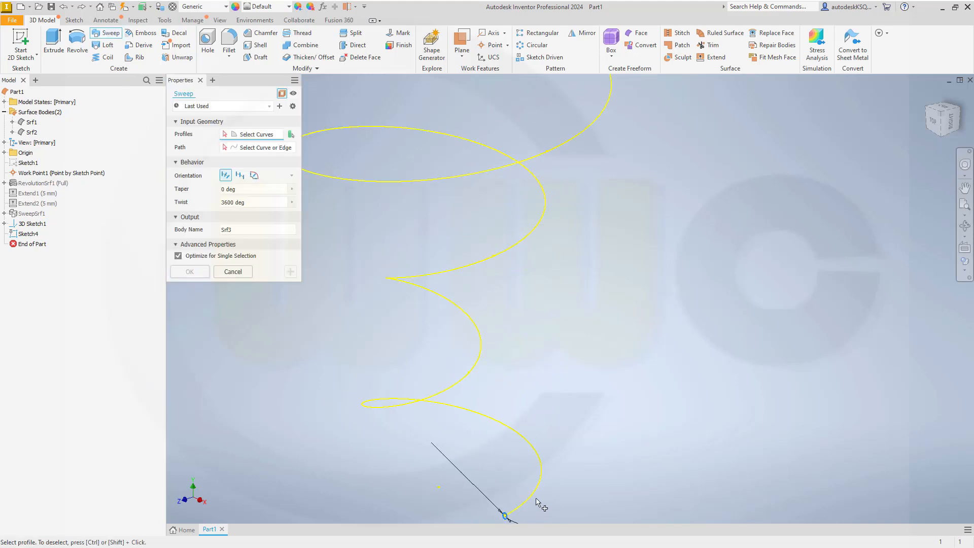
scroll(537, 451, "up", 3)
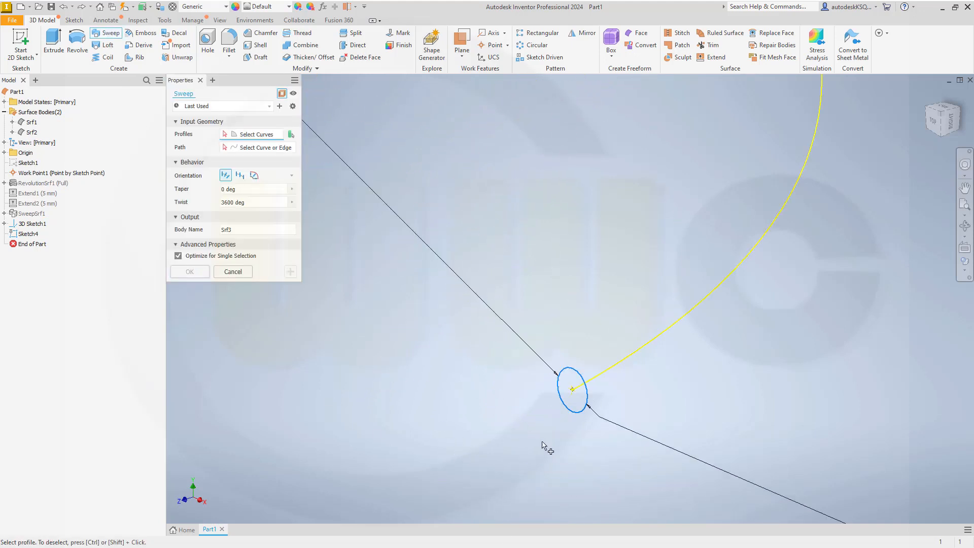
left_click(585, 409)
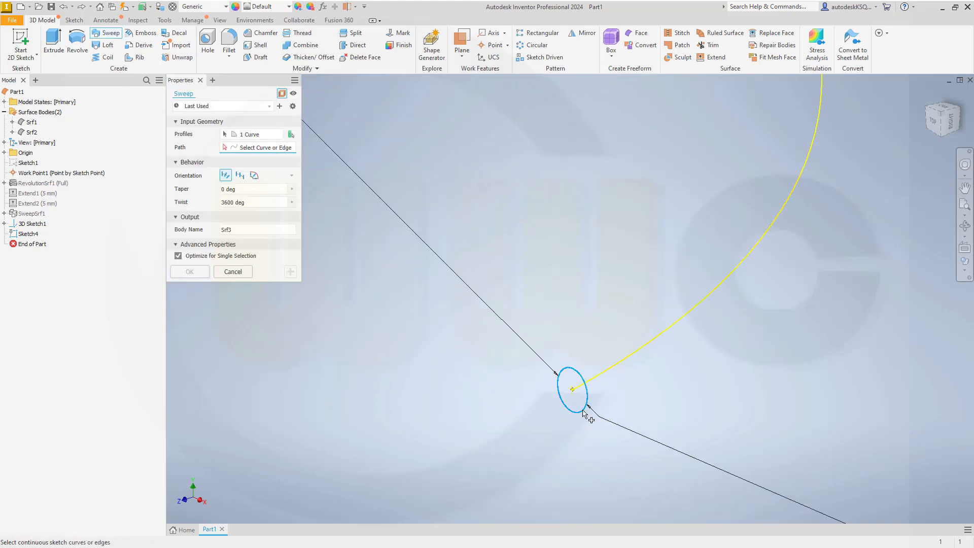
left_click(282, 93)
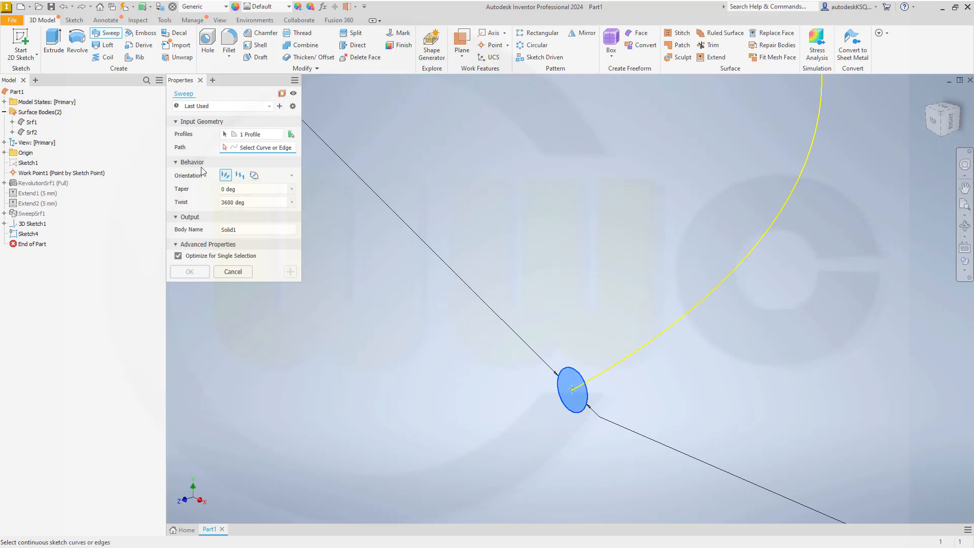
left_click(248, 201)
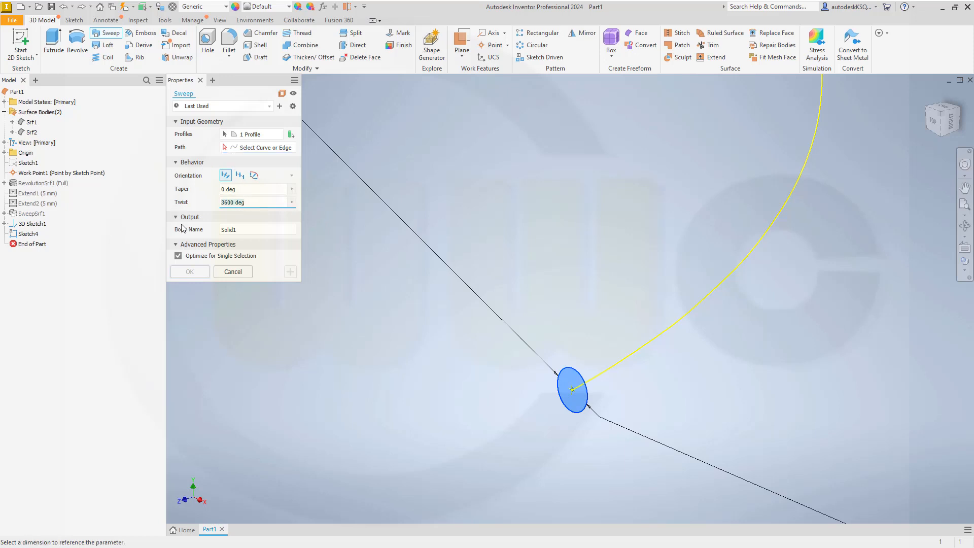
type("0")
left_click(257, 151)
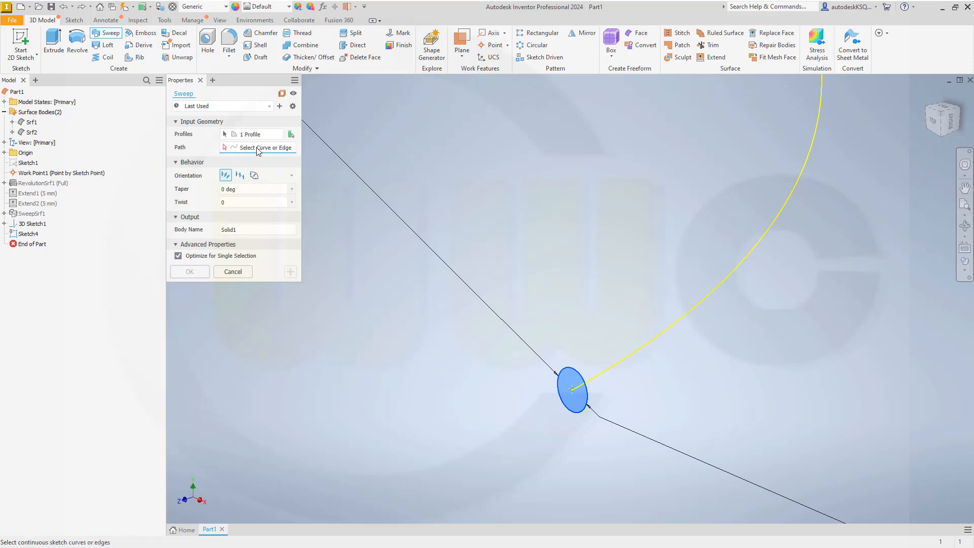
left_click(664, 326)
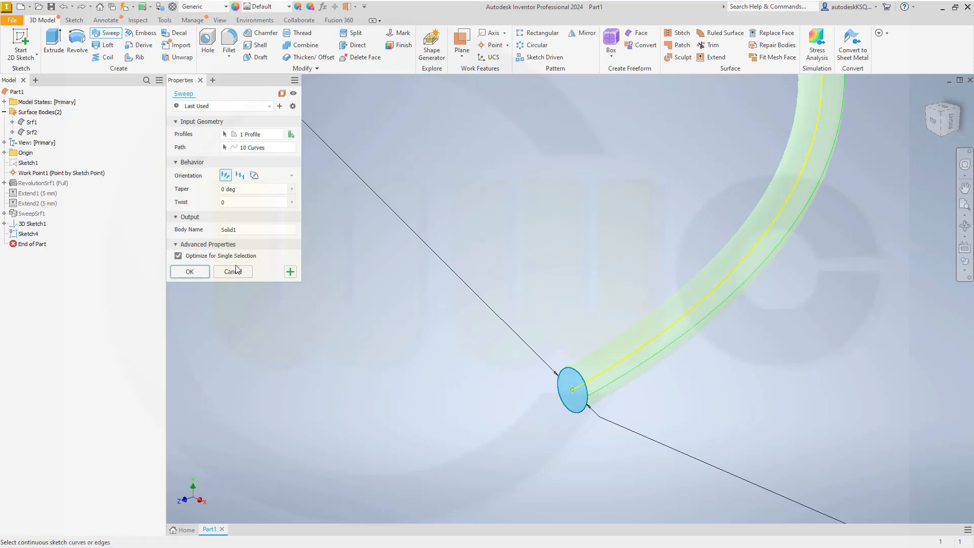
left_click(189, 272)
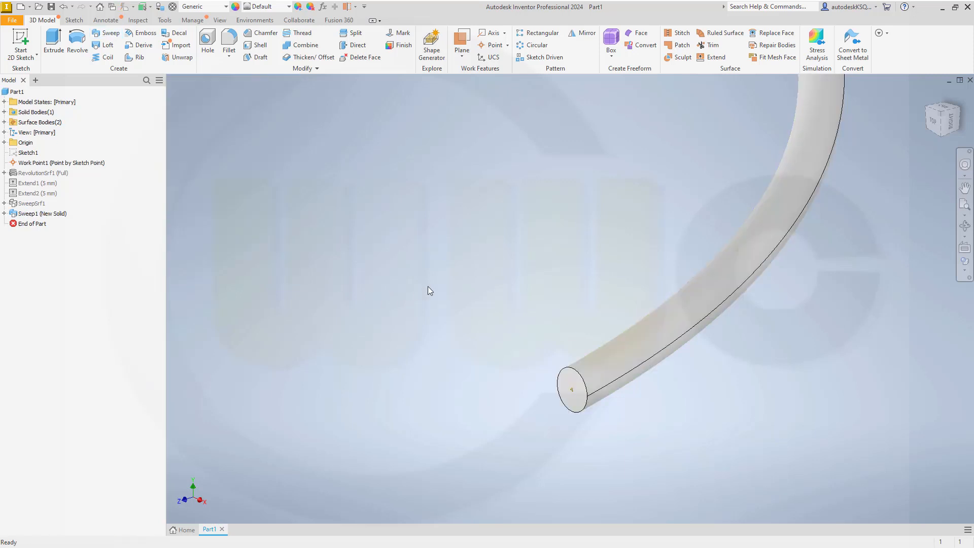
Step: Expand Surface Bodies and turn Srf1 visible again around the helical wire
scroll(512, 307, "down", 5)
scroll(419, 239, "down", 2)
middle_click_drag(340, 183, 446, 378)
scroll(527, 355, "down", 3)
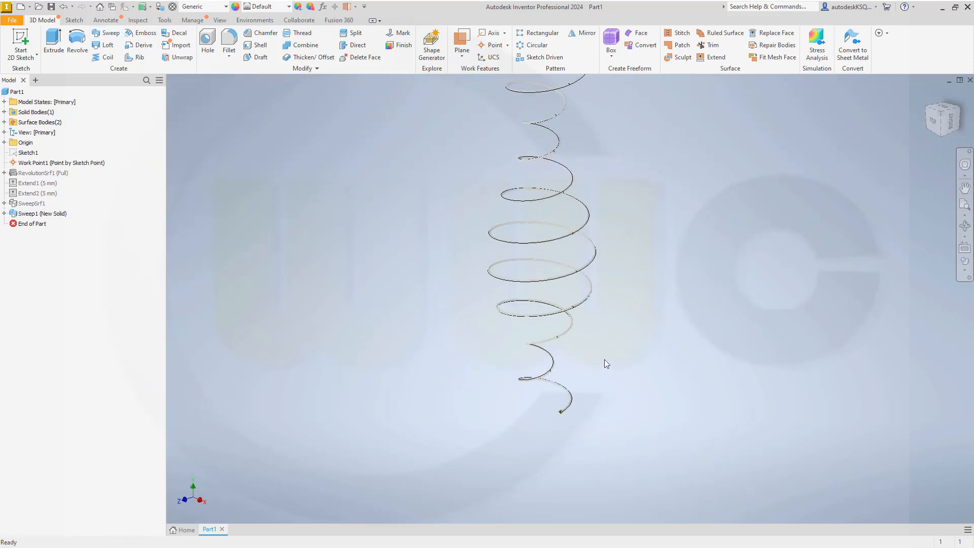
middle_click_drag(361, 199, 357, 283)
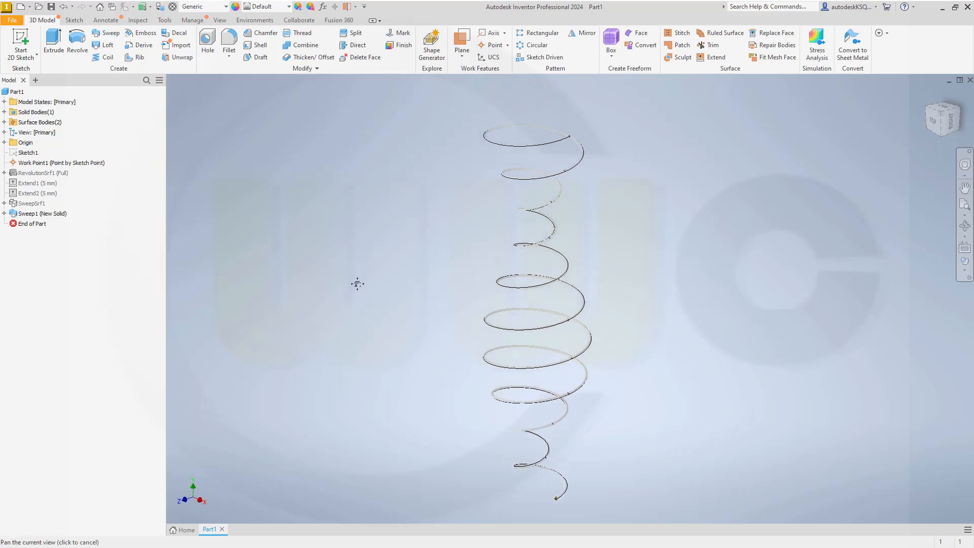
scroll(393, 252, "down", 2)
scroll(394, 251, "up", 3)
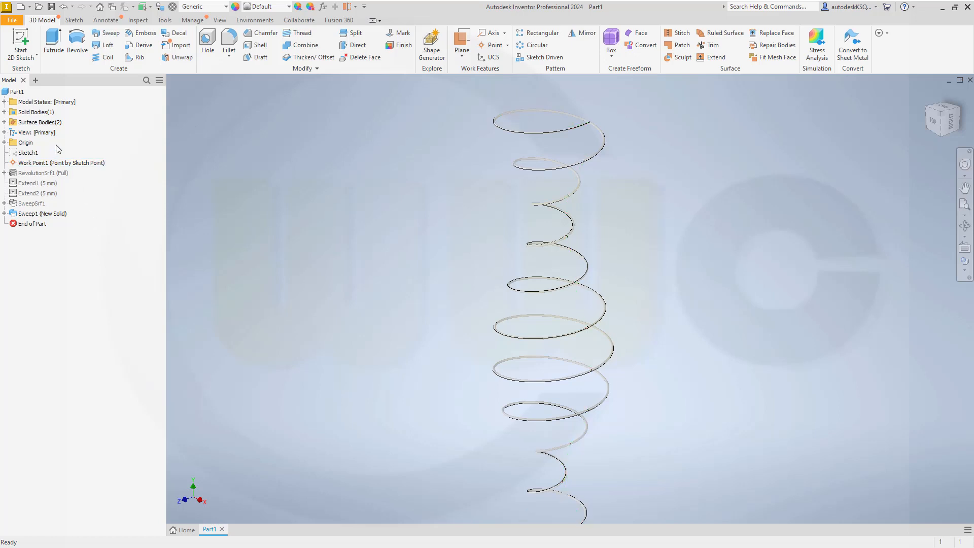
left_click(4, 122)
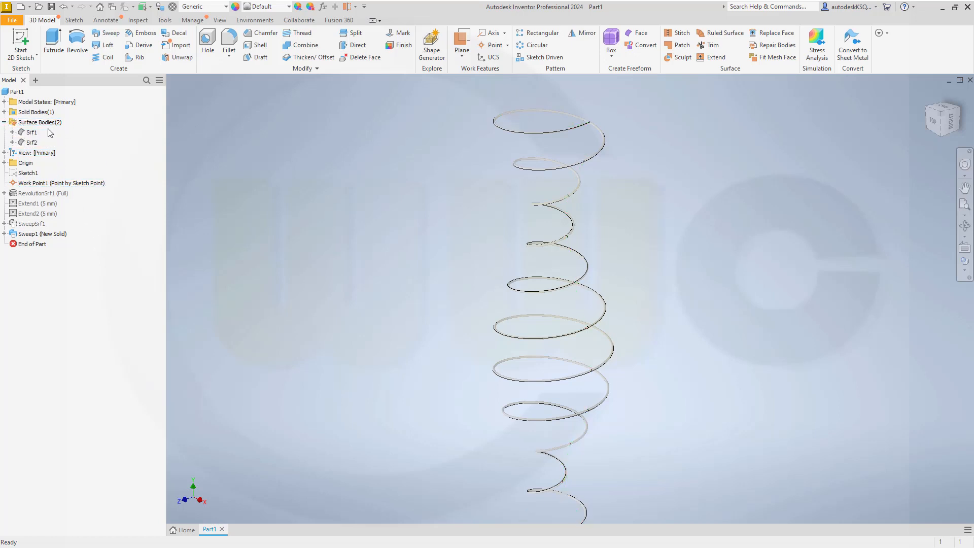
right_click(32, 132)
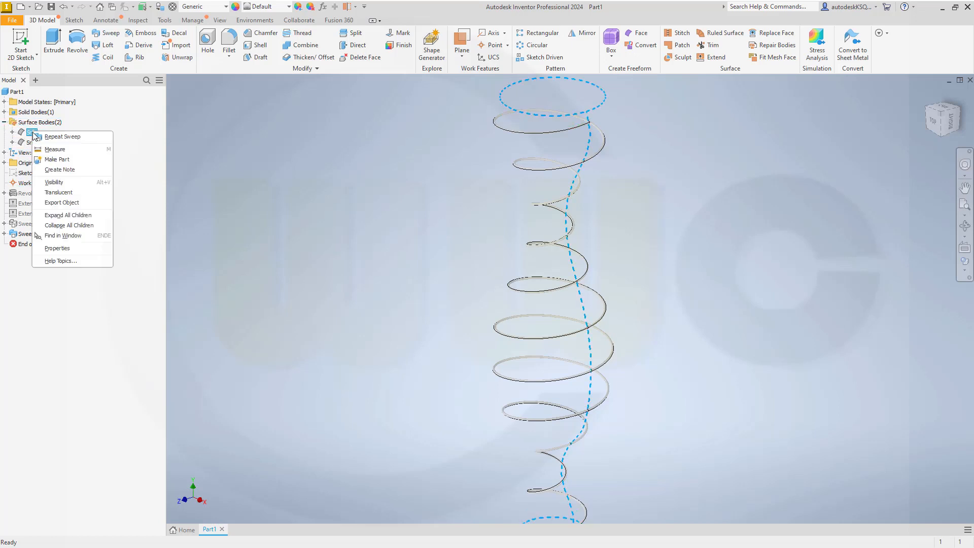
left_click(55, 182)
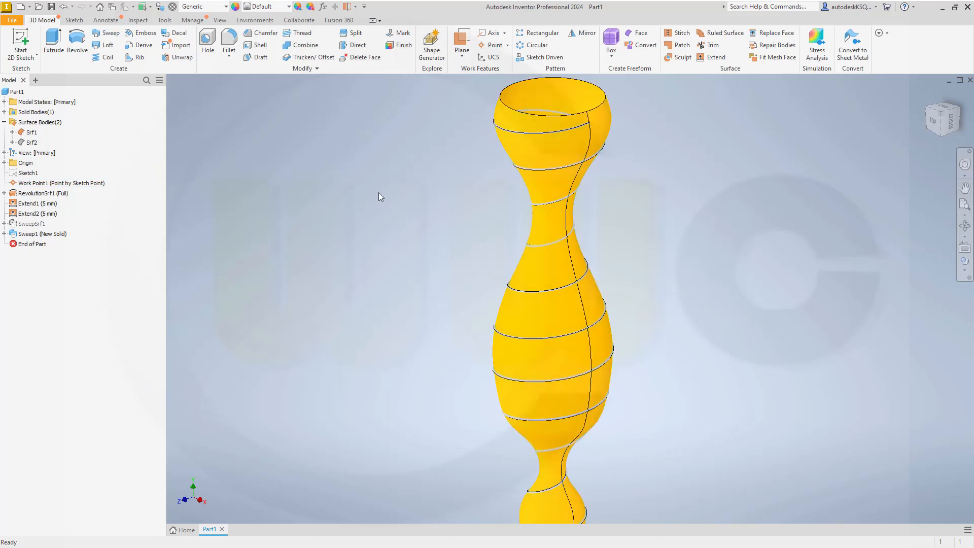
Step: Offset the vase face into a new surface at distance wire_diameter/4 (0.25 mm)
left_click(309, 56)
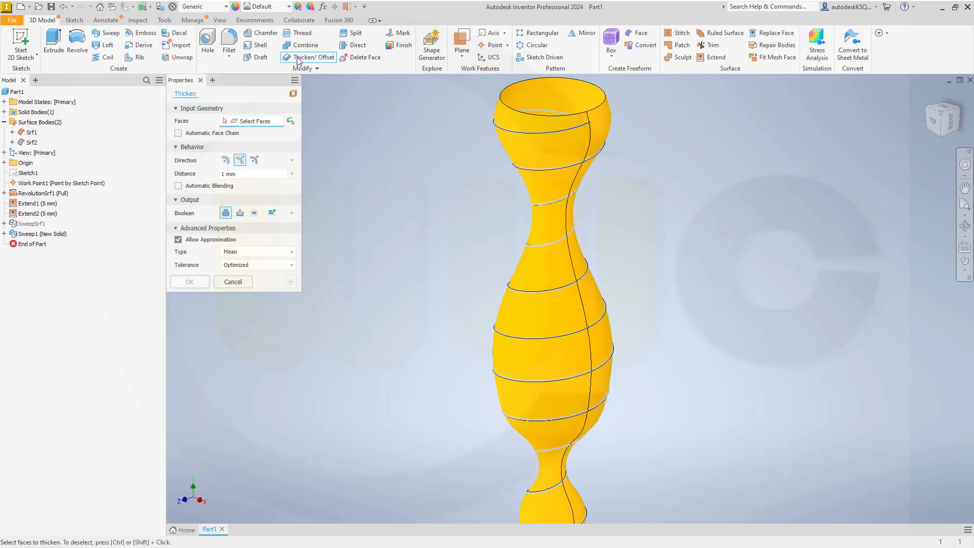
left_click(293, 95)
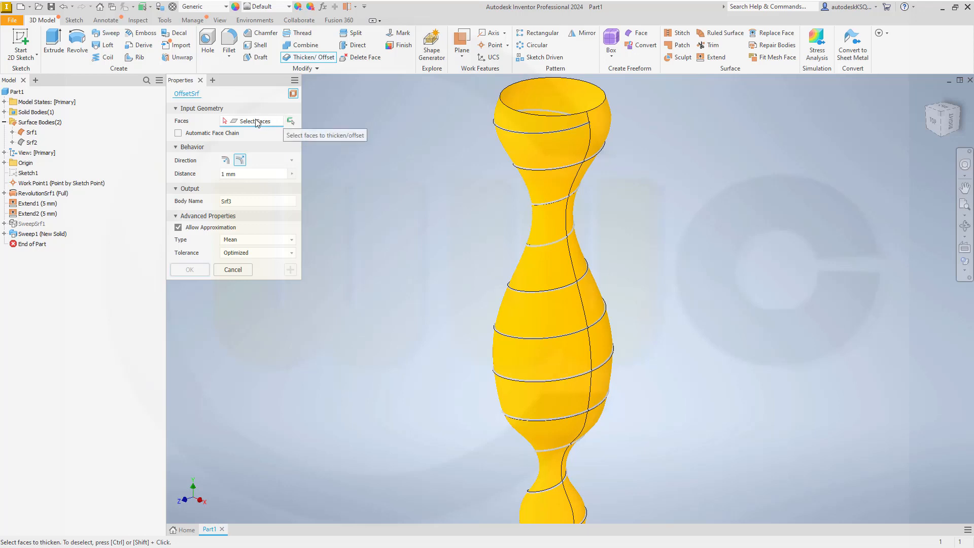
left_click(546, 185)
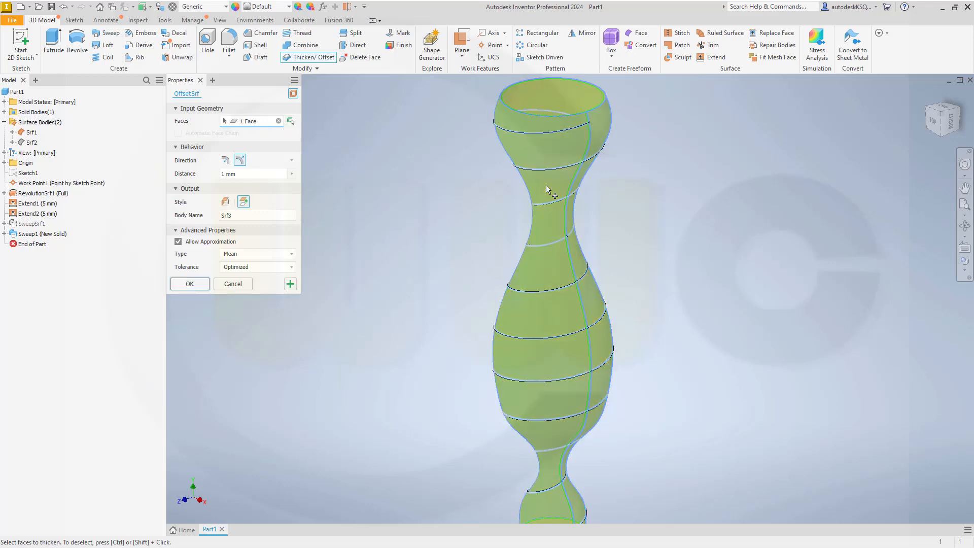
left_click(254, 174)
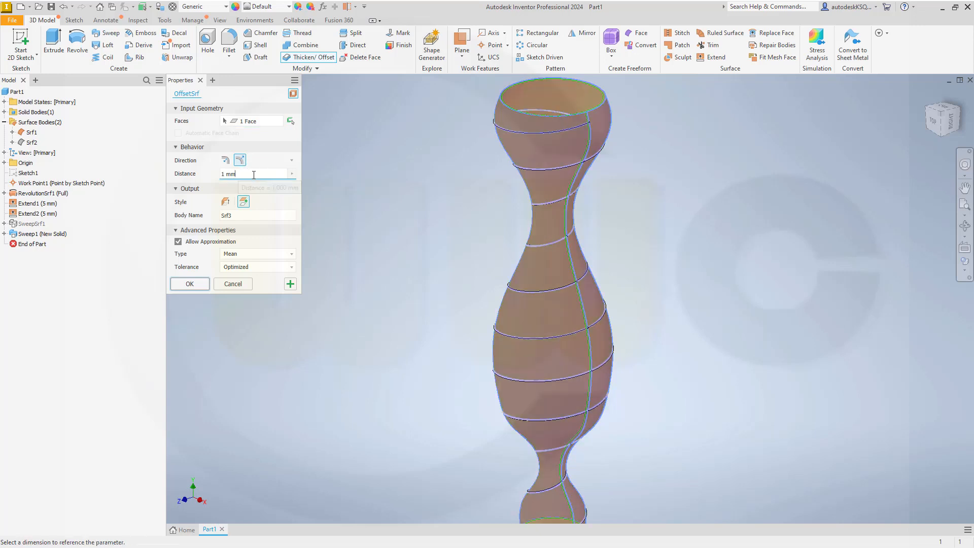
left_click_drag(253, 175, 207, 177)
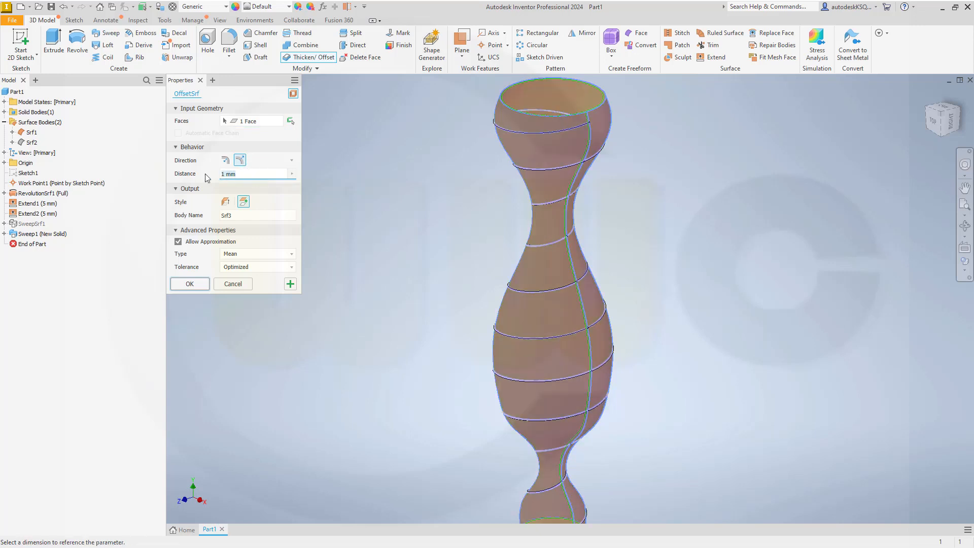
left_click(291, 174)
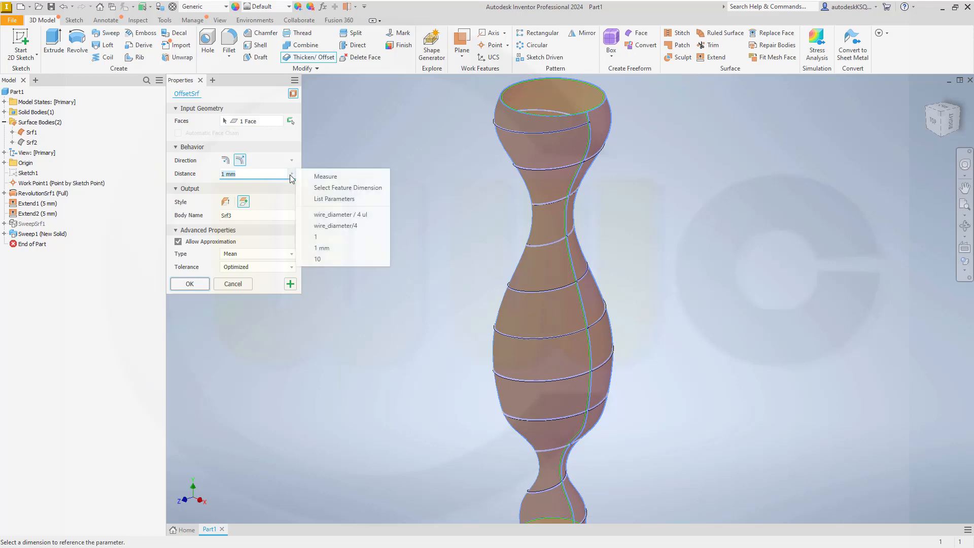
left_click(335, 199)
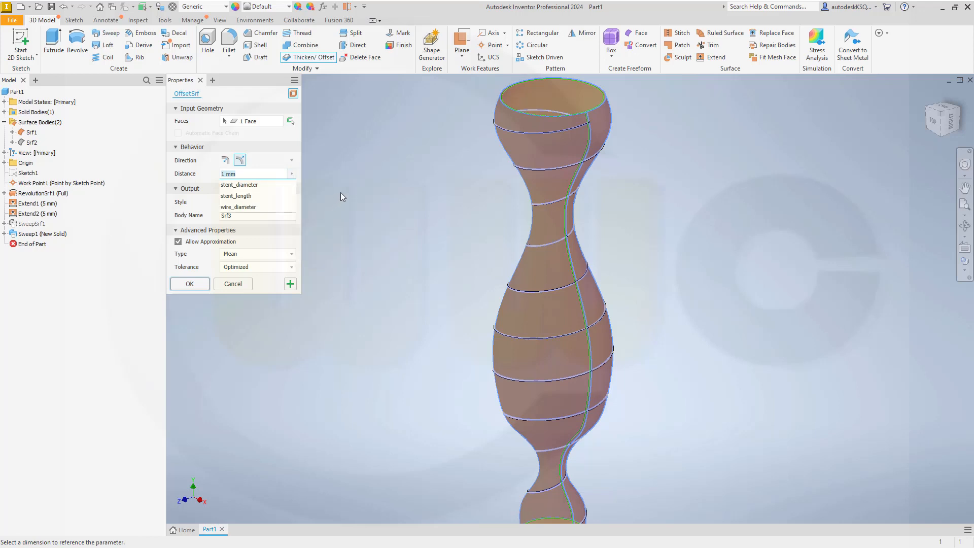
left_click(258, 206)
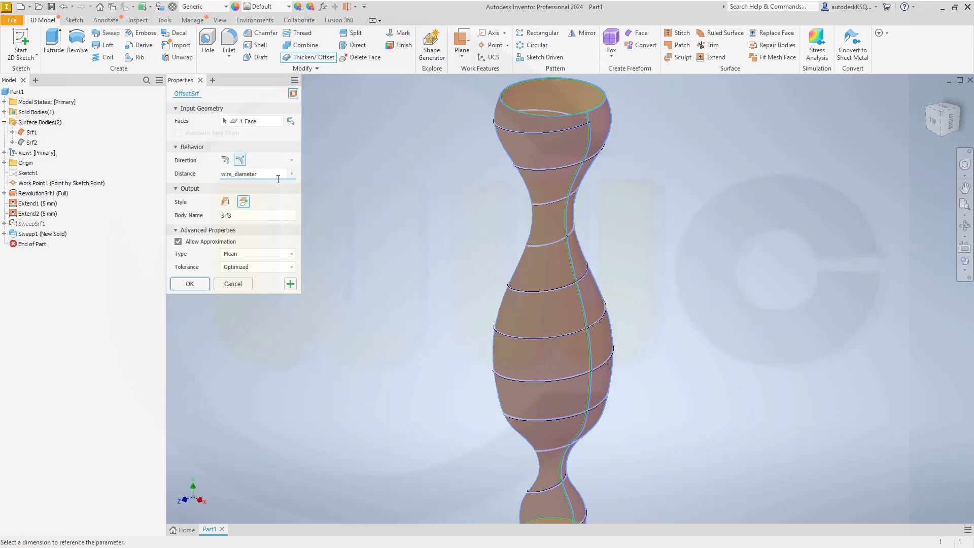
type("/4")
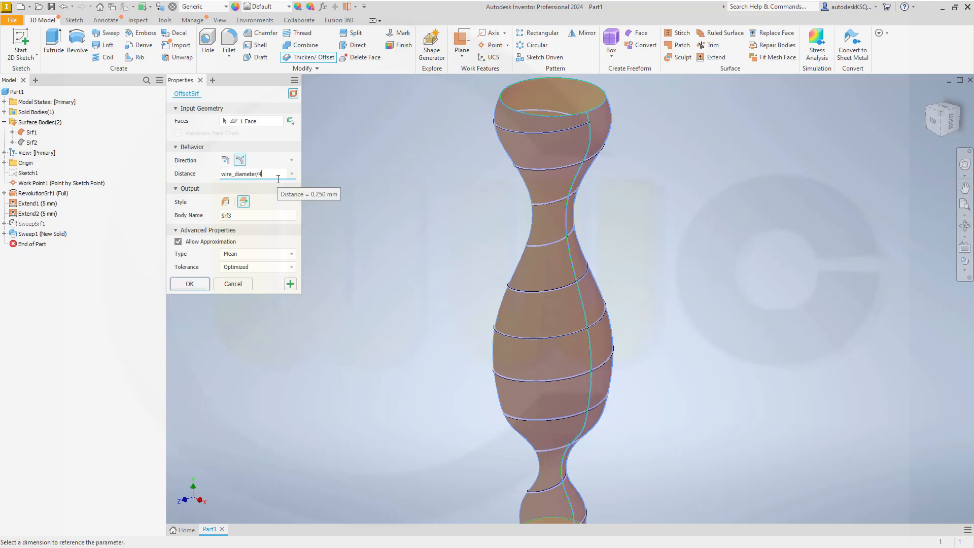
key("Return")
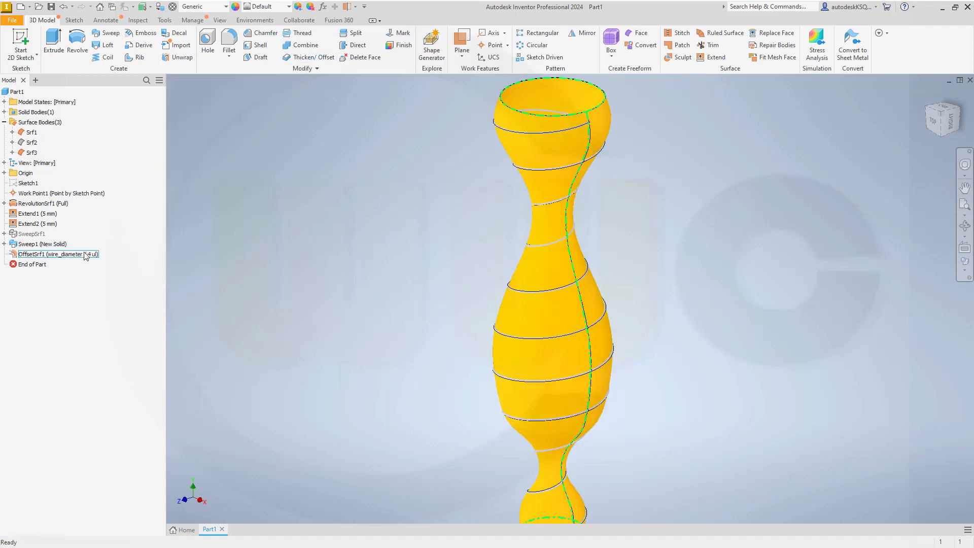
left_click(47, 256)
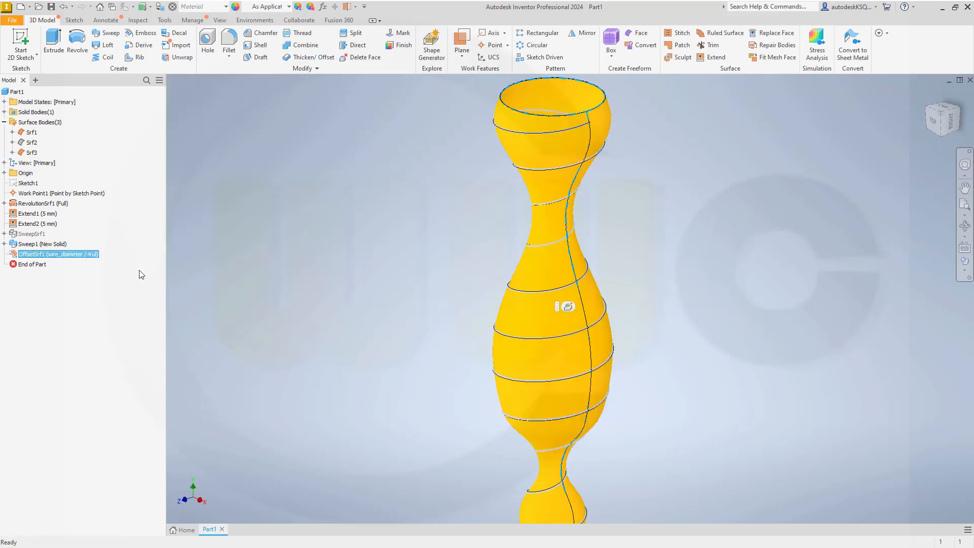
Step: Hide the Srf3 surface body
left_click(238, 276)
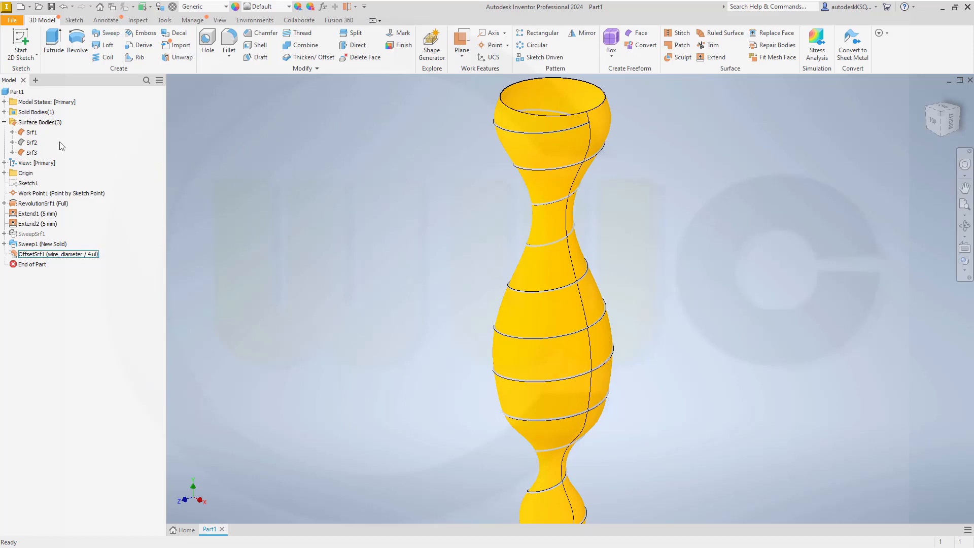
right_click(33, 152)
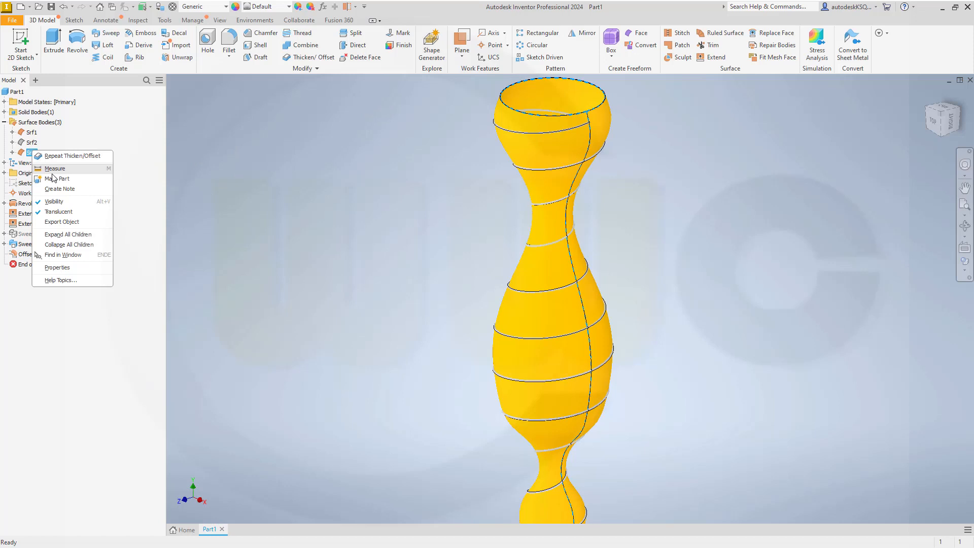
left_click(70, 202)
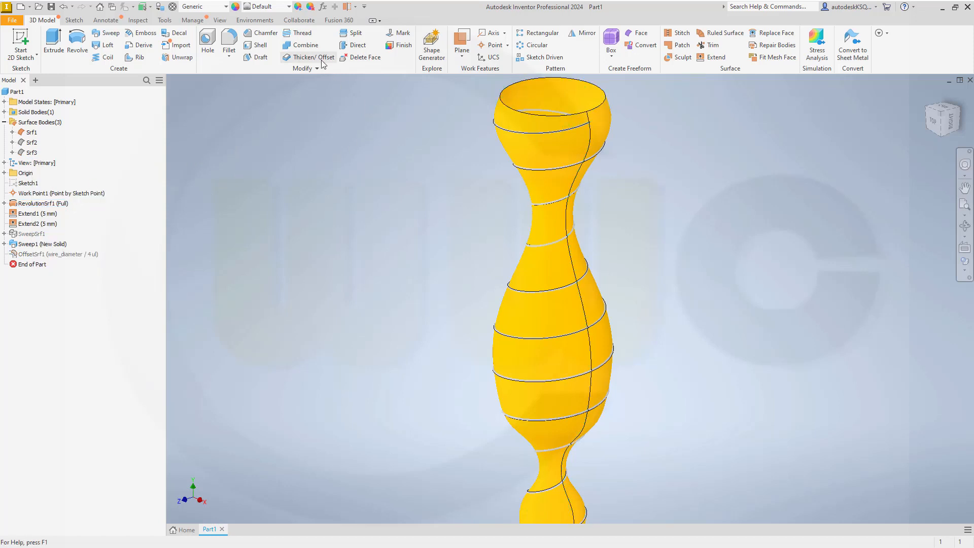
Step: Offset the vase face by wire_diameter/4 in the flipped direction, creating Srf4
left_click(308, 57)
left_click(554, 161)
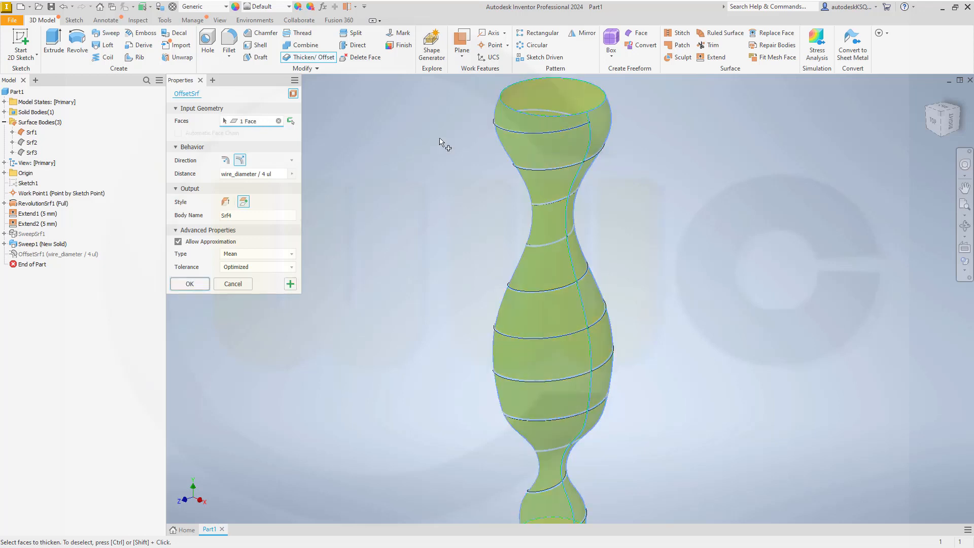
left_click(227, 160)
left_click(190, 284)
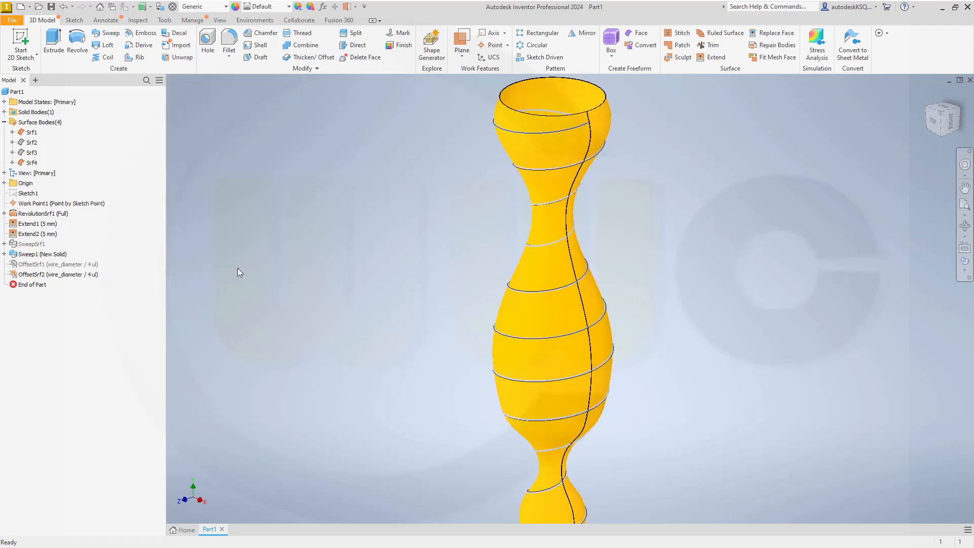
right_click(46, 134)
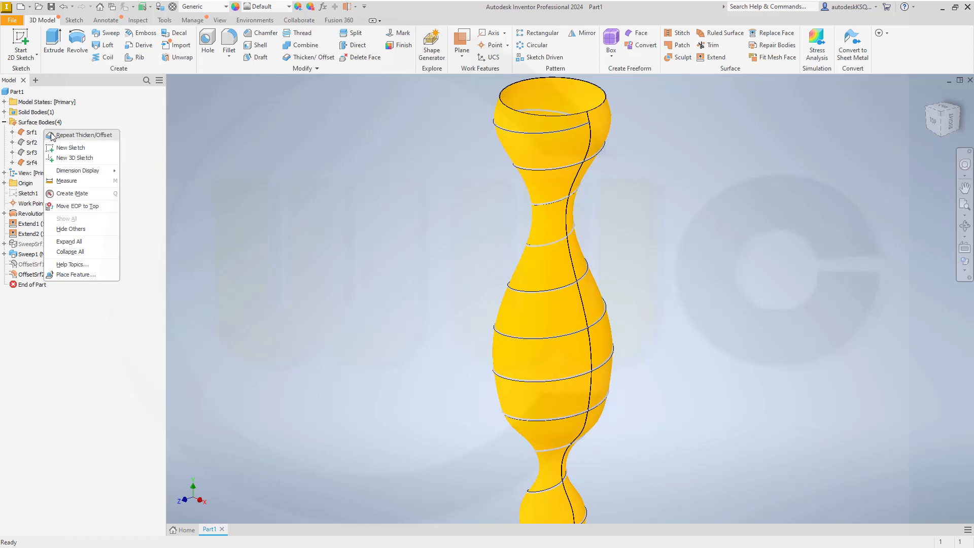
Step: Hide the Srf1 surface body
left_click(272, 192)
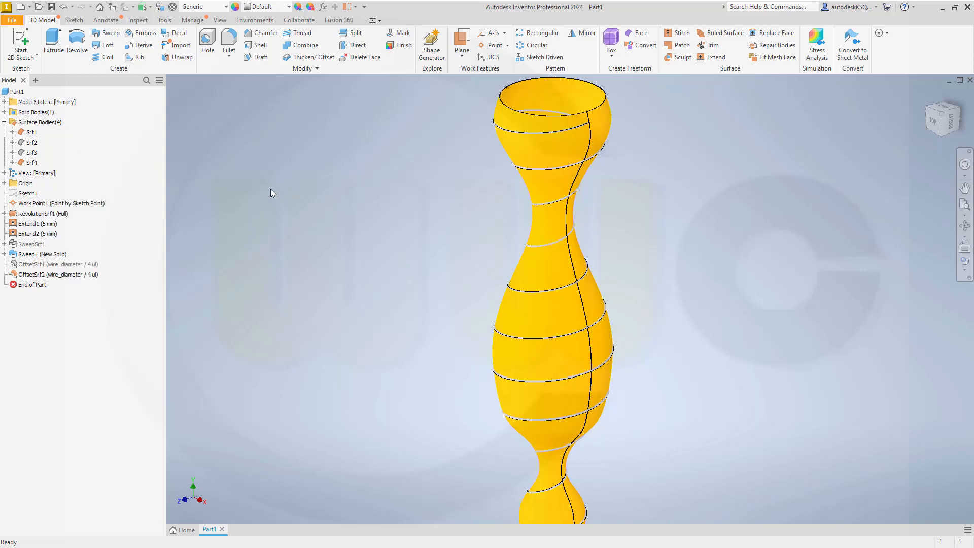
right_click(28, 132)
left_click(48, 182)
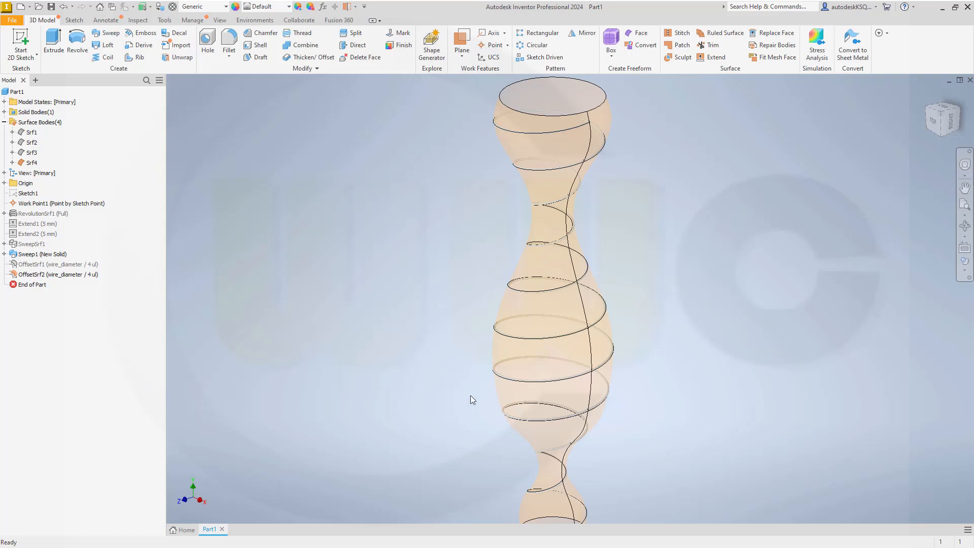
Step: Inspect the helical wire's end near the lower neck and start the Split command
middle_click_drag(470, 395, 433, 293)
scroll(448, 379, "up", 5)
middle_click_drag(651, 382, 483, 283)
middle_click_drag(639, 409, 702, 405, "shift")
scroll(632, 432, "up", 3)
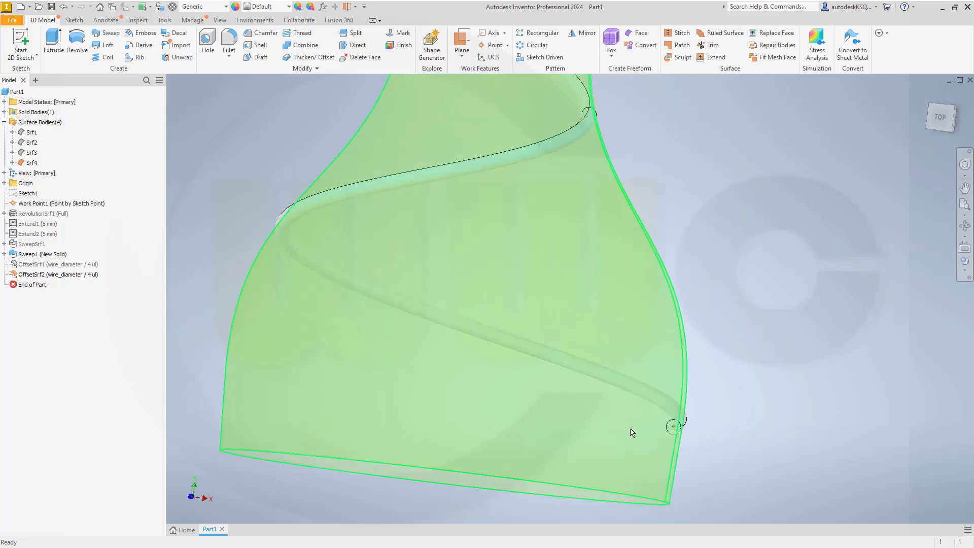
scroll(726, 454, "up", 3)
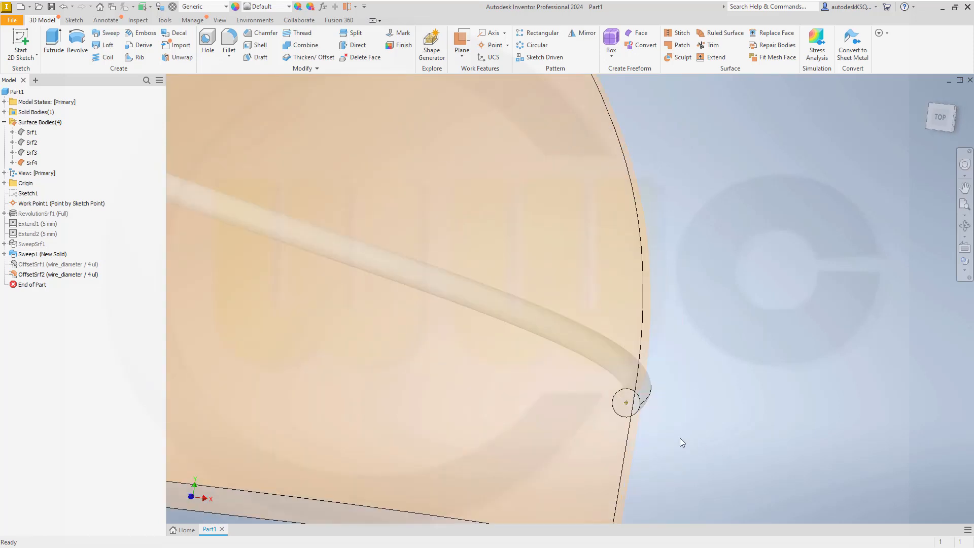
scroll(688, 436, "down", 5)
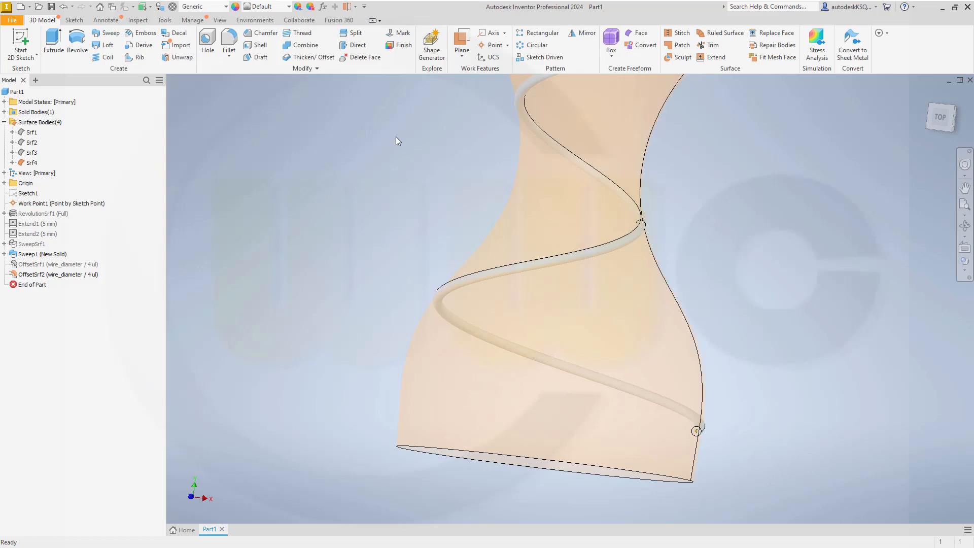
left_click(354, 33)
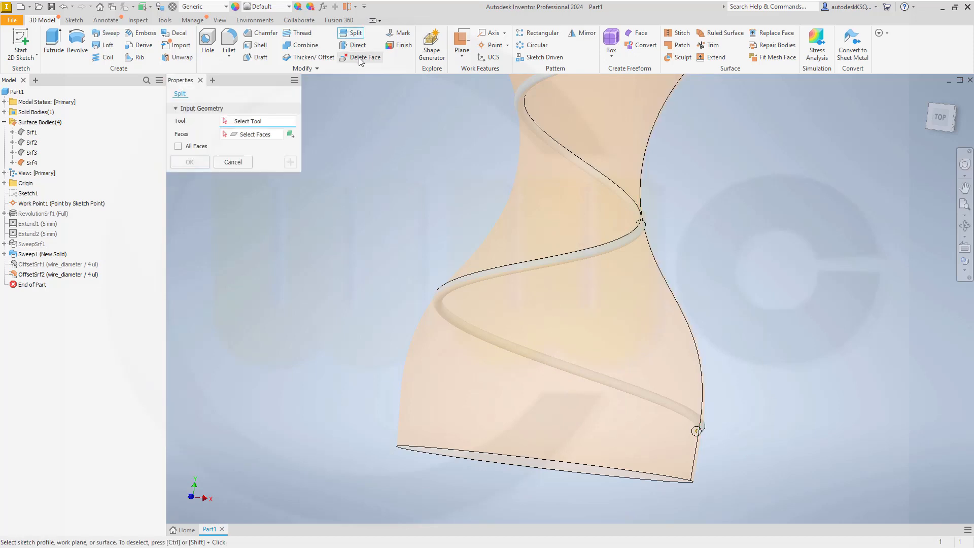
Step: Trim the wire solid with Srf4 in Trim Solid mode, keeping the second side option
left_click(291, 134)
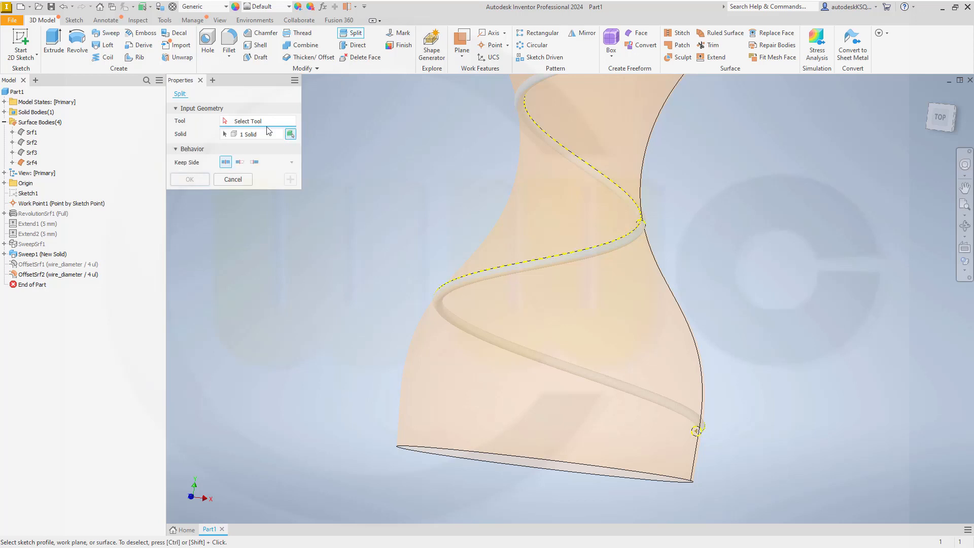
left_click(545, 243)
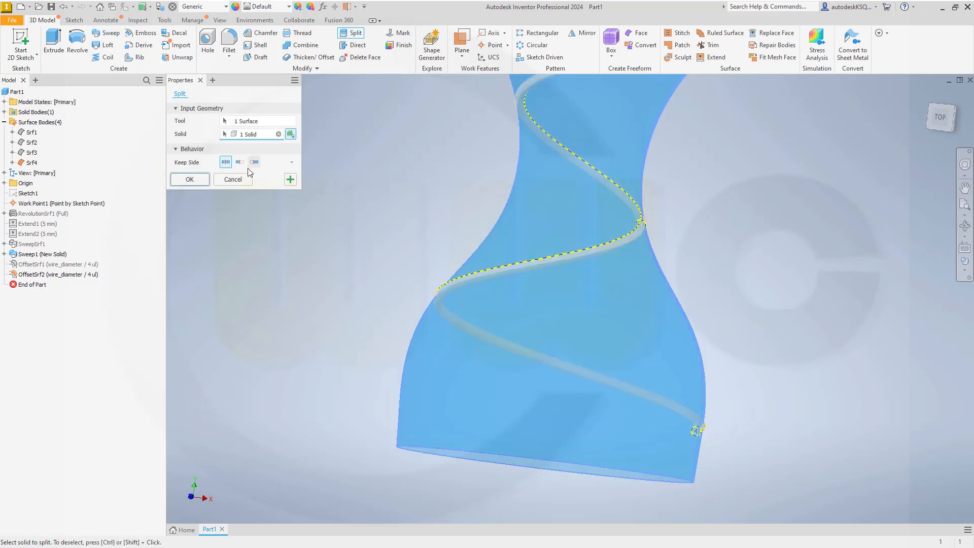
scroll(545, 375, "up", 5)
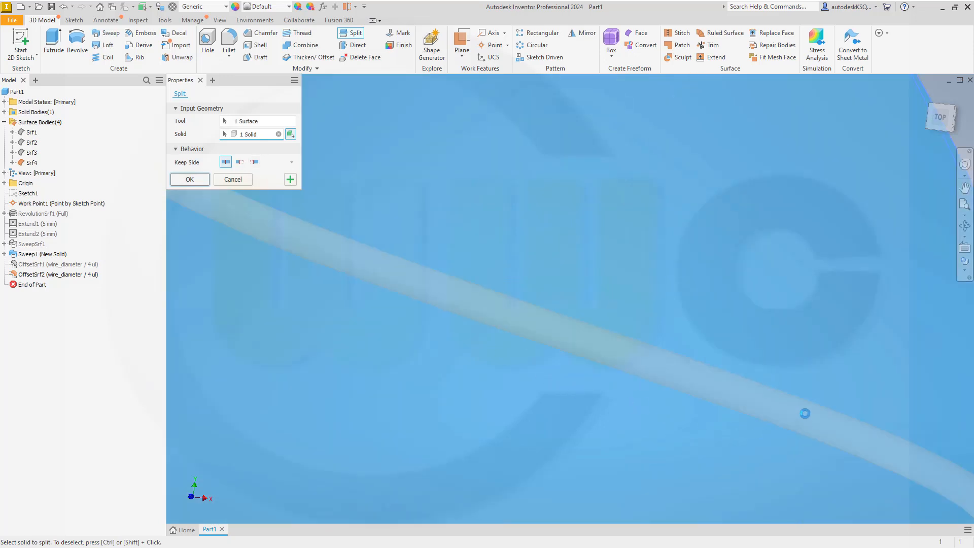
scroll(809, 413, "down", 5)
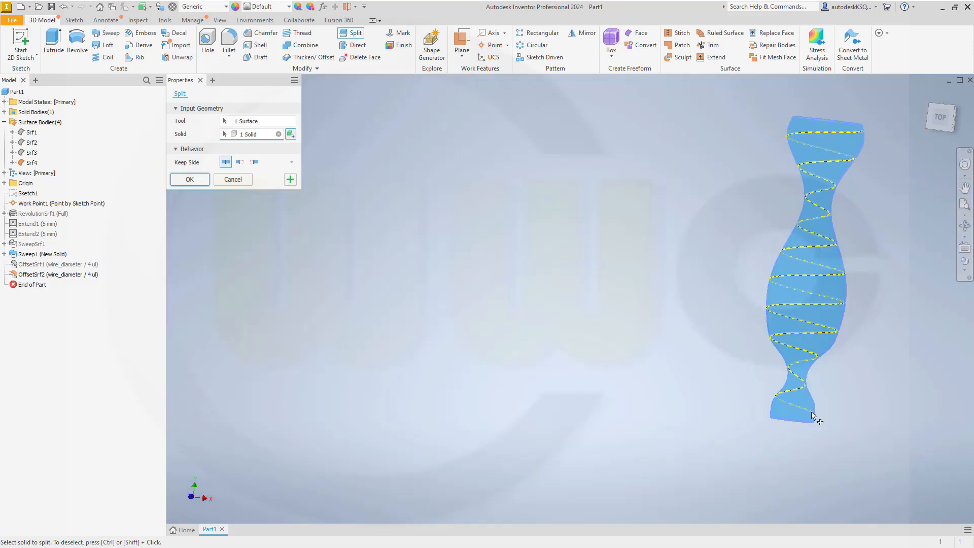
scroll(815, 421, "up", 4)
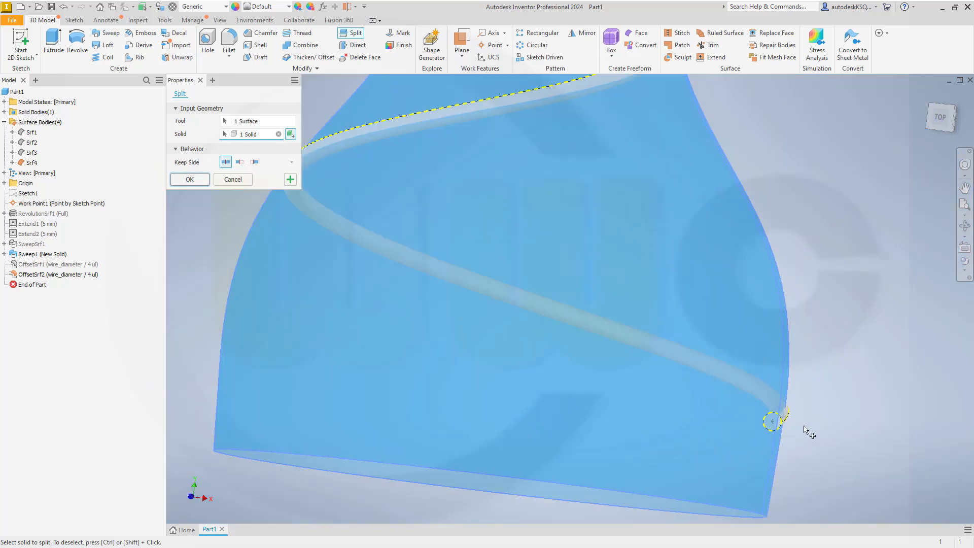
scroll(807, 428, "up", 2)
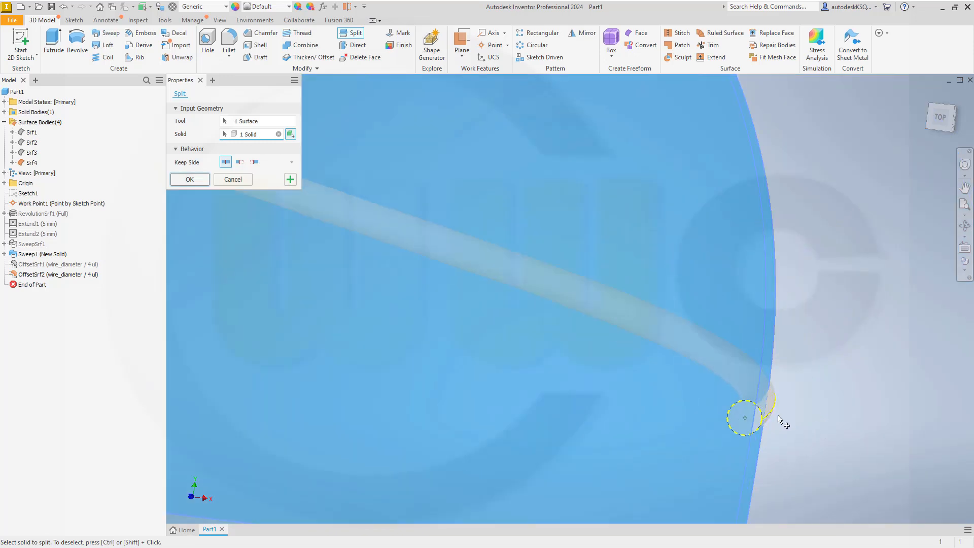
left_click(240, 162)
left_click(190, 179)
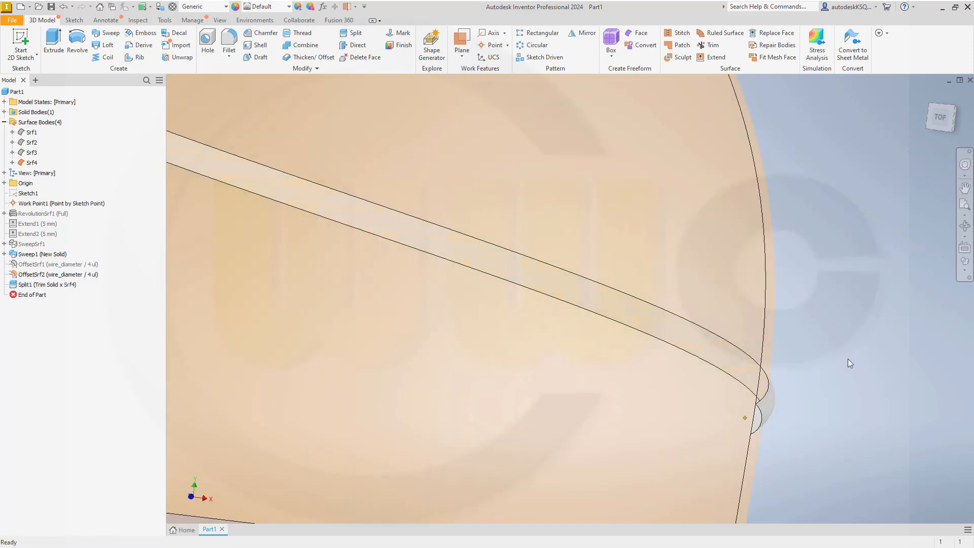
Step: Edit Split1 to keep the opposite side using the third Keep Side option
left_click(41, 287)
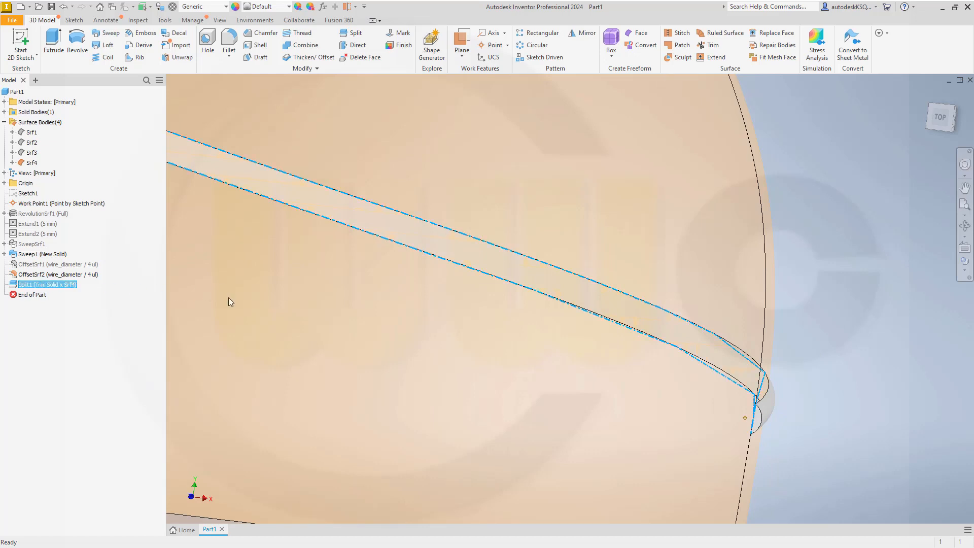
scroll(318, 301, "down", 6)
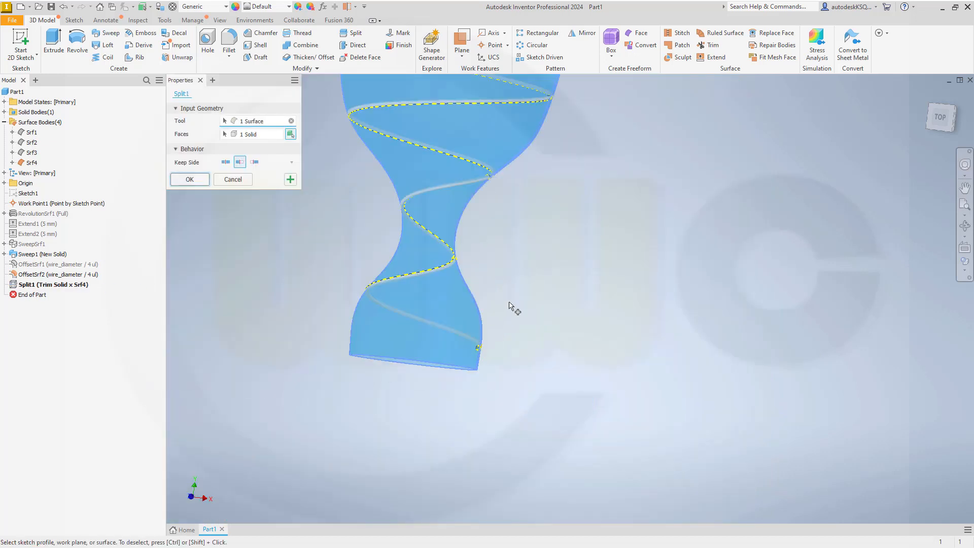
scroll(560, 196, "down", 5)
scroll(563, 190, "up", 6)
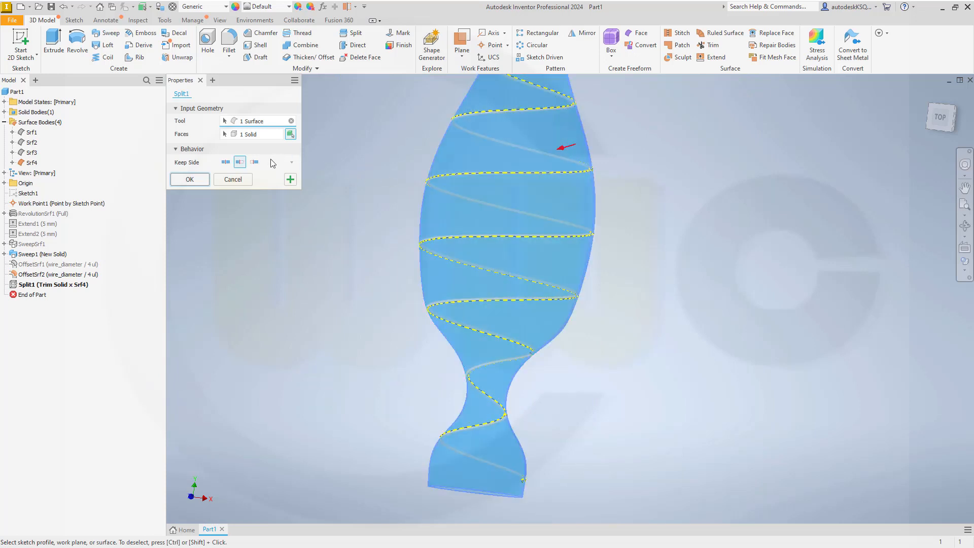
left_click(254, 162)
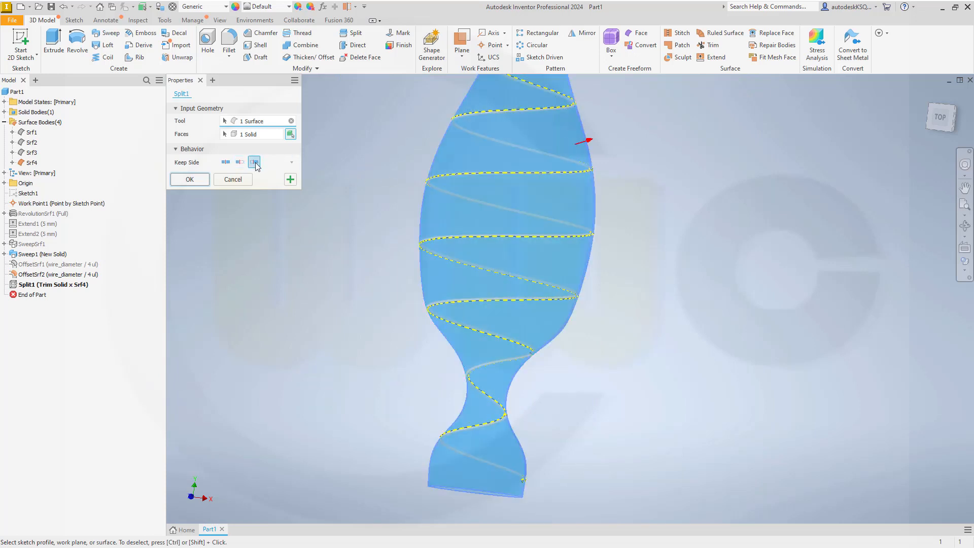
left_click(190, 179)
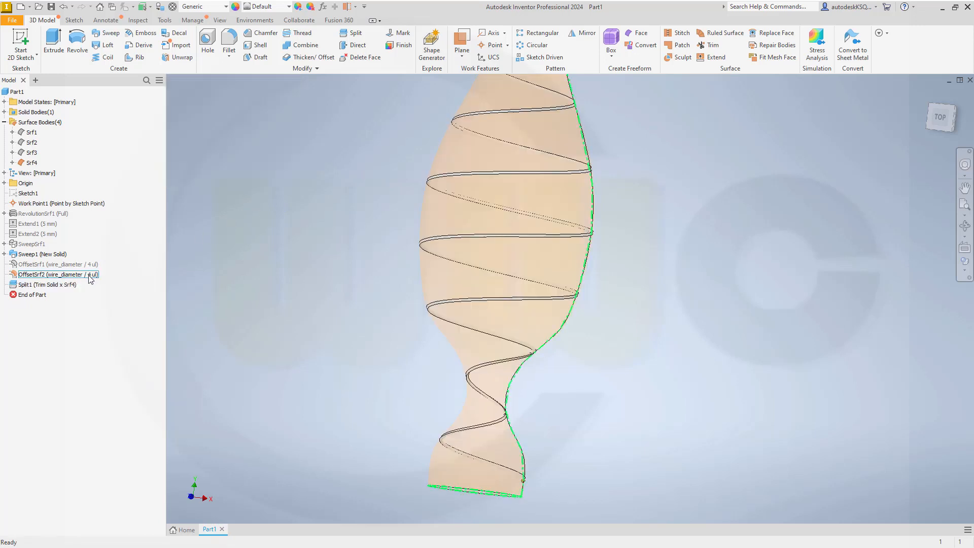
Step: Hide Srf4 and make Srf3 visible again
right_click(31, 163)
left_click(50, 212)
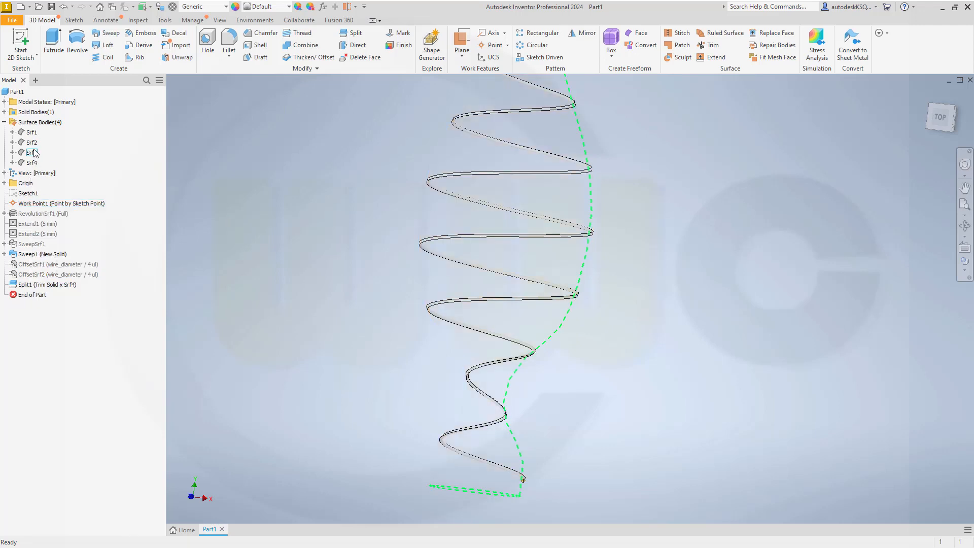
right_click(35, 153)
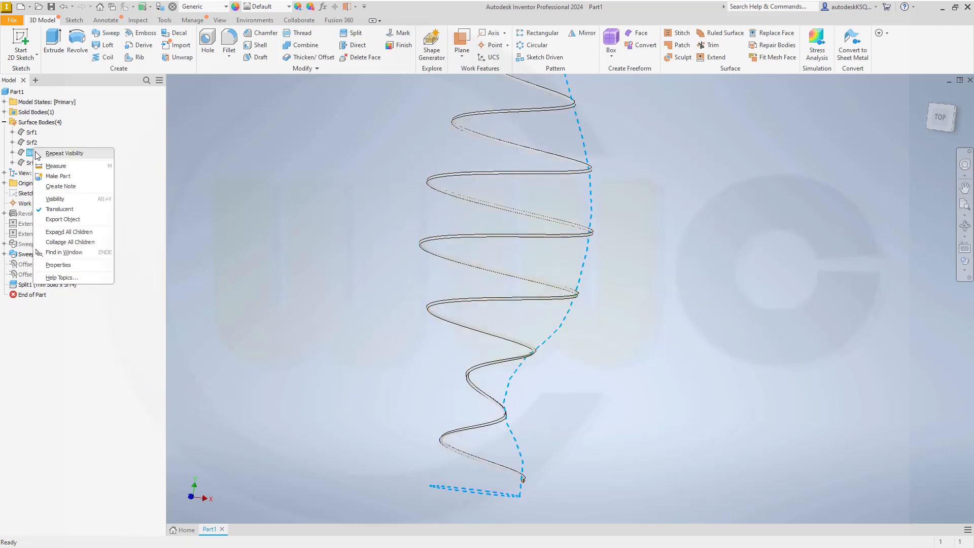
left_click(55, 198)
Step: Orbit to a tilted top-front view and start a second Split of the wire
scroll(431, 452, "up", 5)
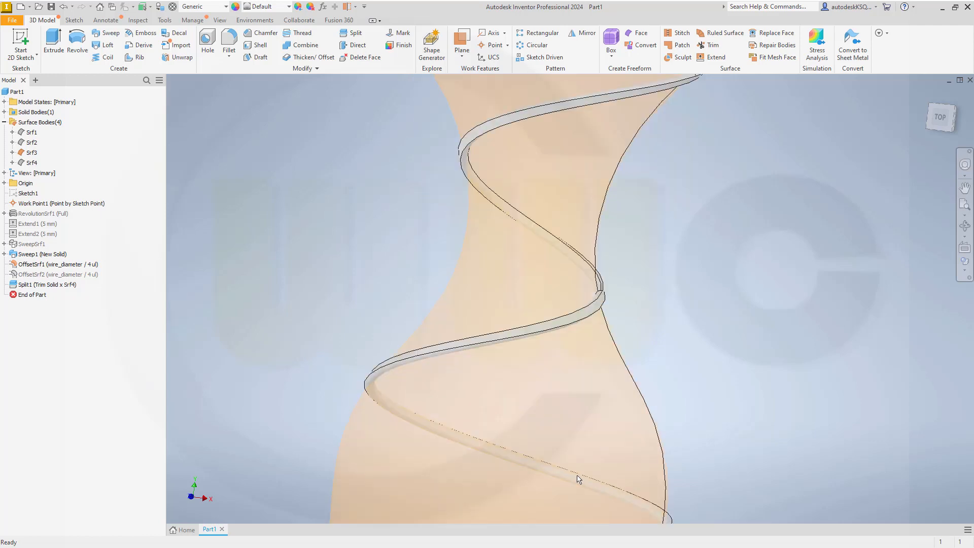
middle_click_drag(719, 438, 715, 406, "shift")
scroll(722, 483, "down", 3)
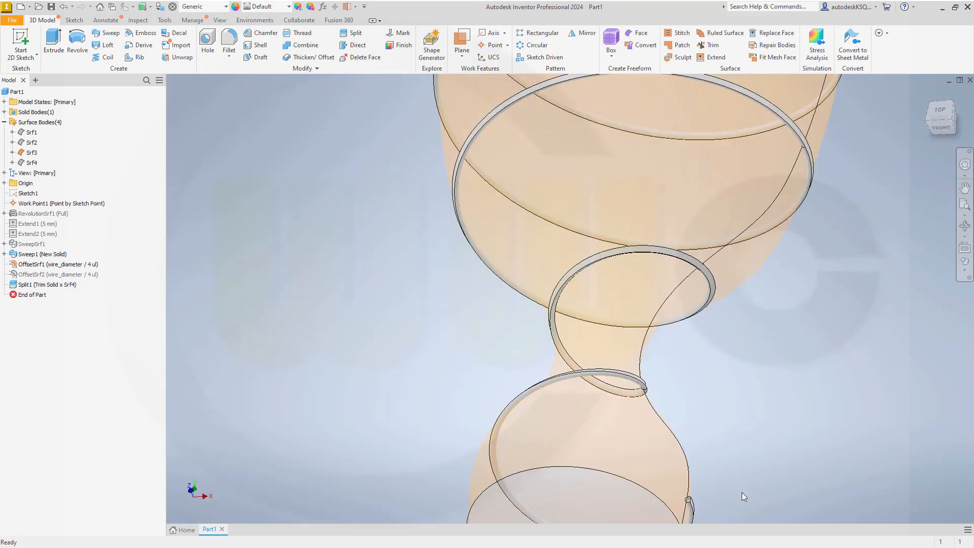
left_click(352, 34)
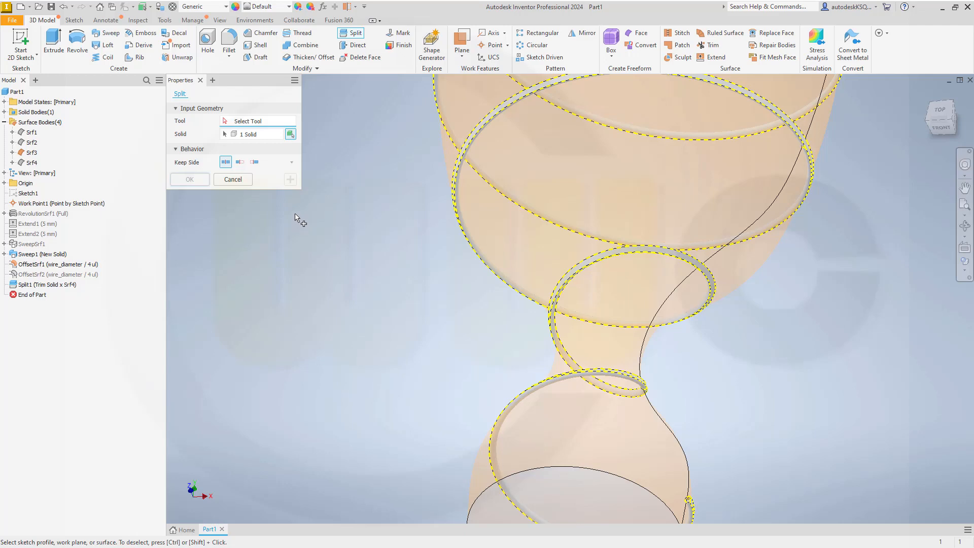
Step: Trim the wire solid with Srf3 in Trim Solid mode, keeping the middle side option
left_click(240, 135)
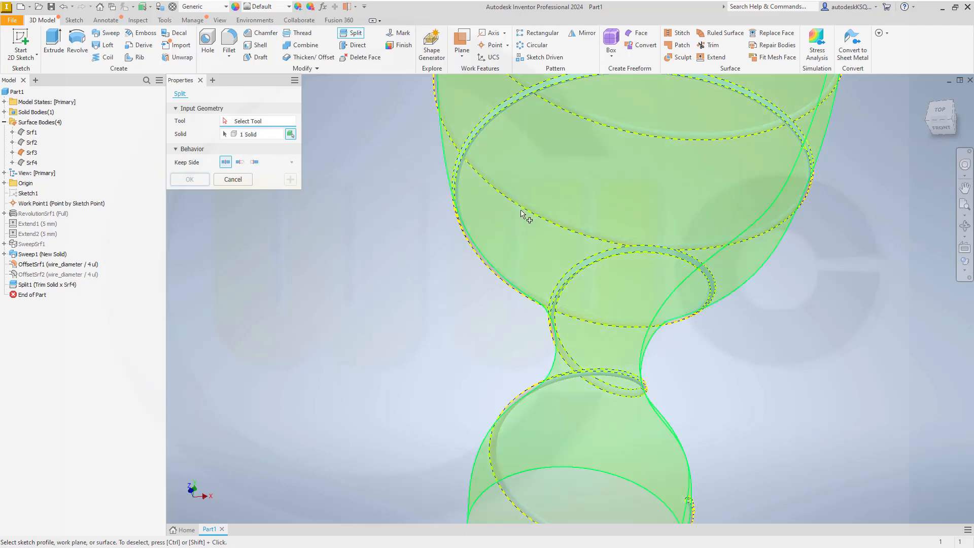
left_click(499, 212)
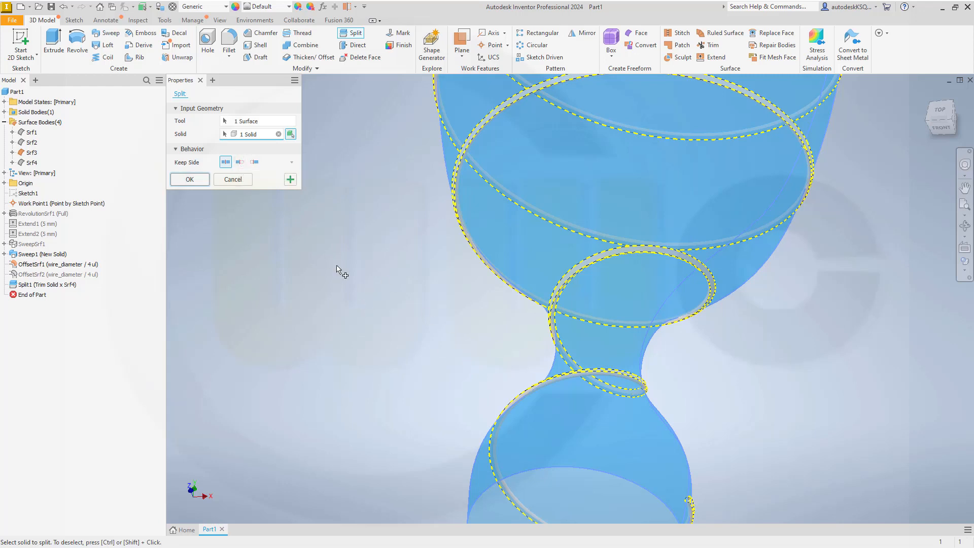
left_click(240, 163)
scroll(690, 323, "down", 5)
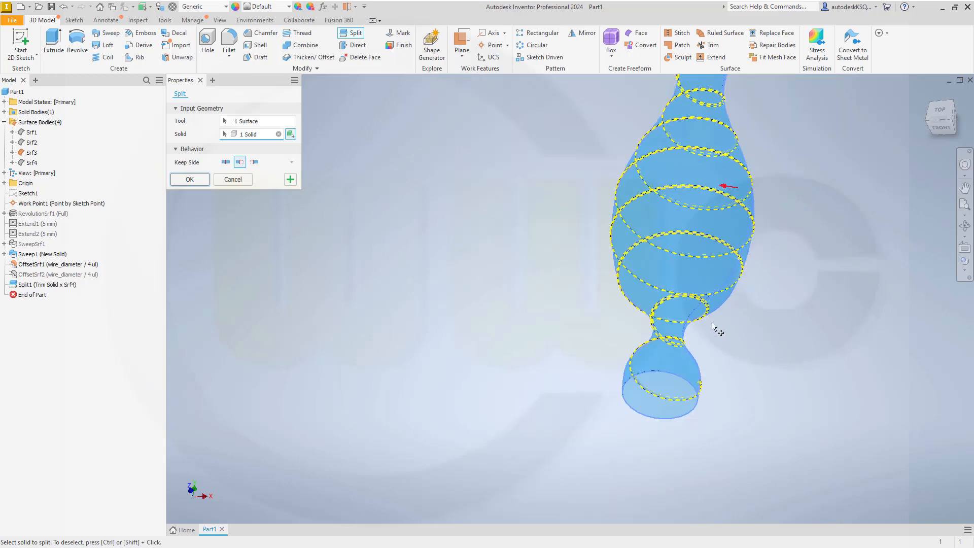
scroll(715, 328, "up", 3)
scroll(690, 462, "up", 5)
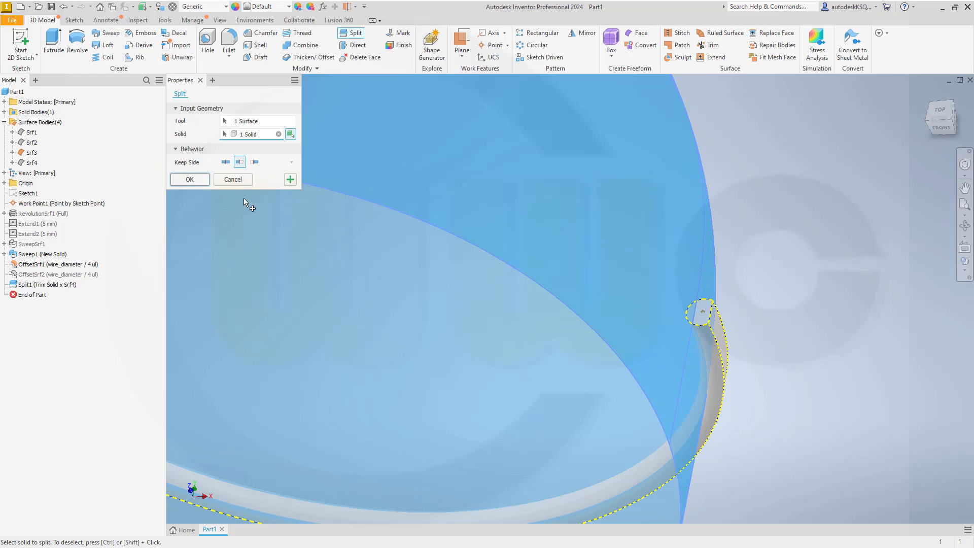
left_click(190, 180)
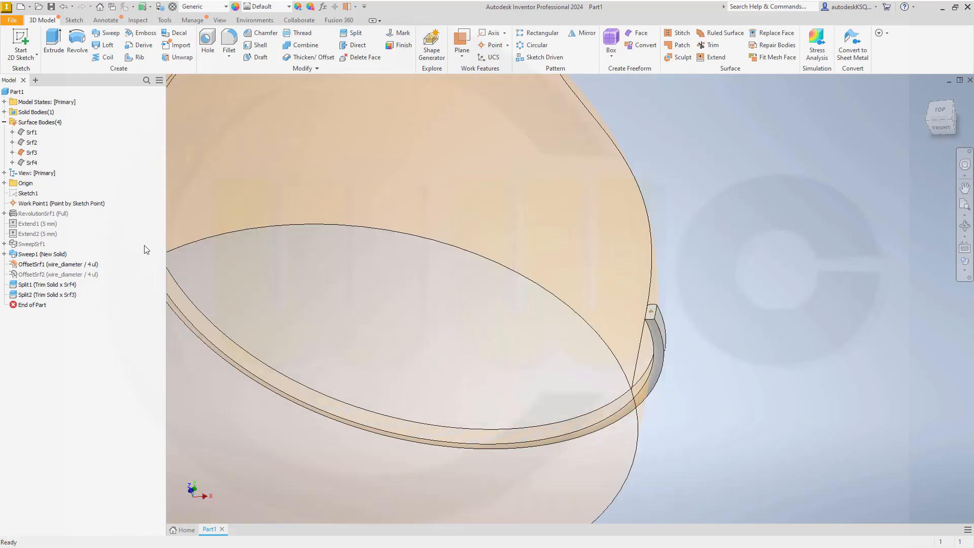
Step: Hide Srf3 and orbit to view the whole trimmed coil upright
right_click(34, 153)
left_click(70, 202)
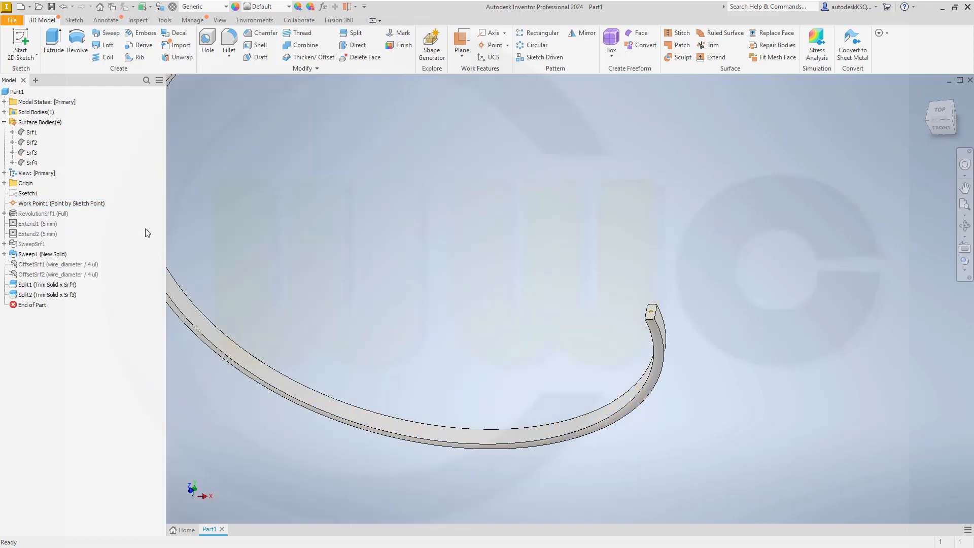
scroll(440, 294, "down", 5)
scroll(440, 294, "down", 3)
middle_click_drag(420, 244, 525, 311)
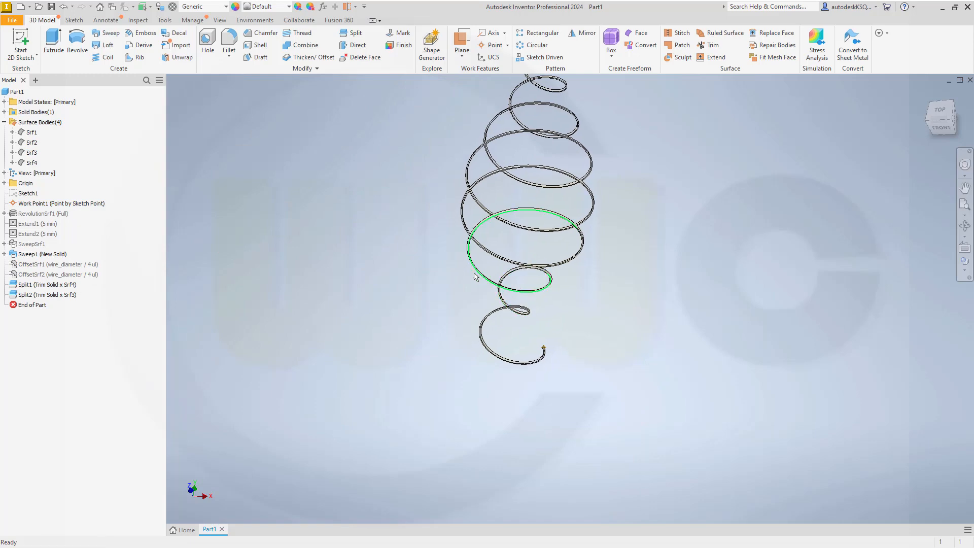
middle_click_drag(452, 263, 440, 231, "shift")
middle_click_drag(504, 219, 510, 239)
scroll(507, 314, "up", 3)
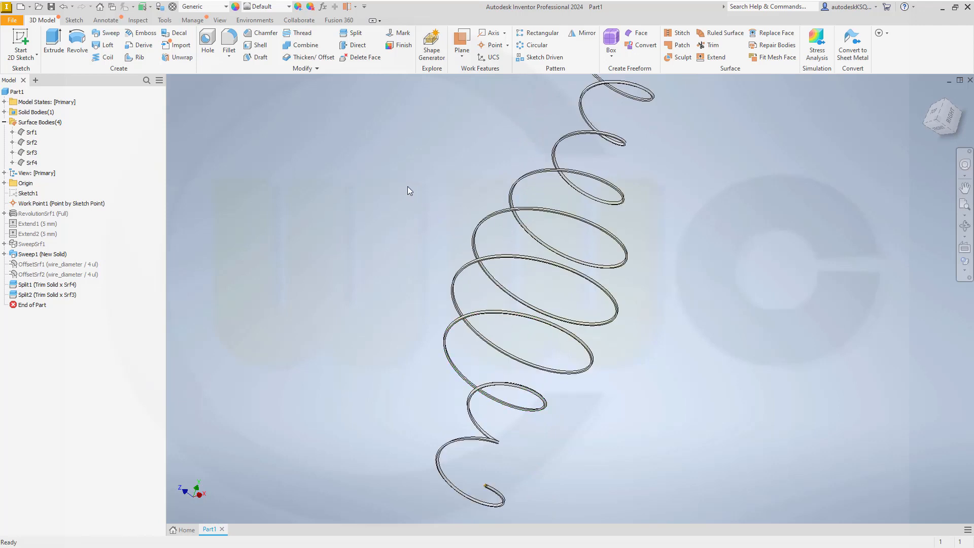
Step: Mirror the coil solid about the XY Plane as a New Solid
left_click(583, 33)
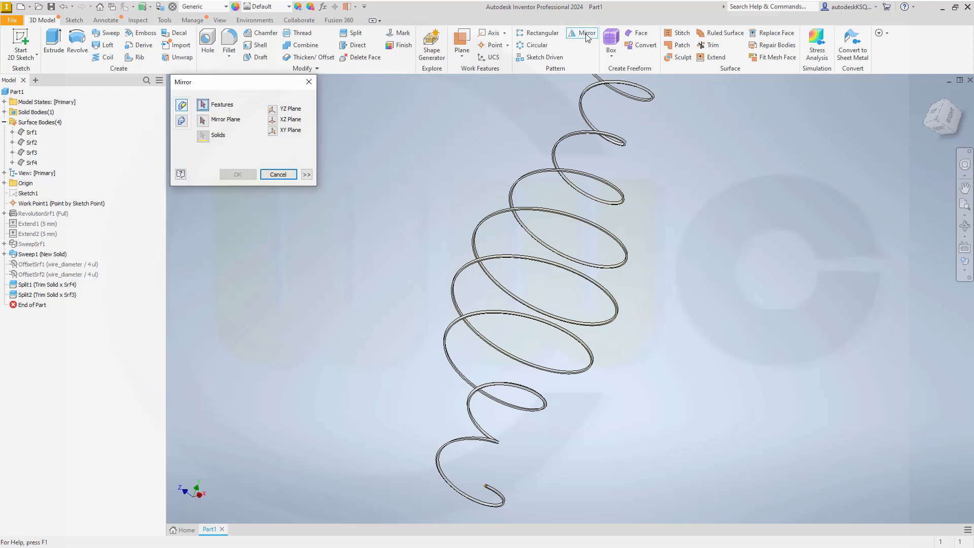
left_click(181, 122)
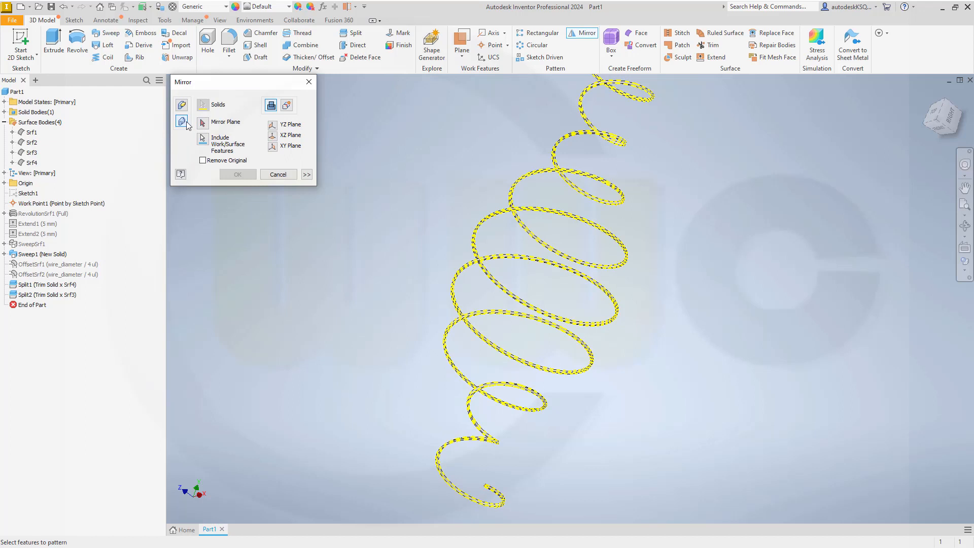
left_click(287, 105)
left_click(202, 123)
middle_click_drag(373, 287, 361, 239, "shift")
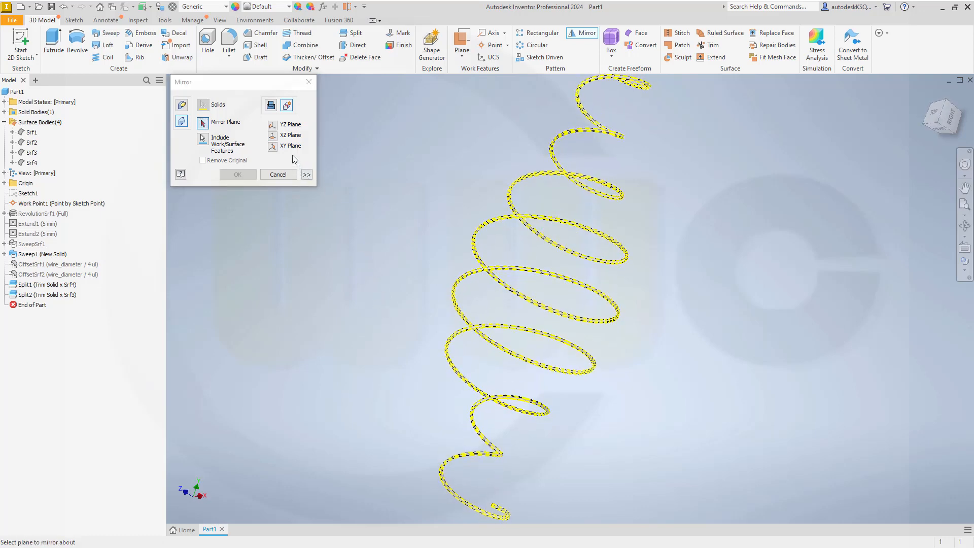
left_click(273, 147)
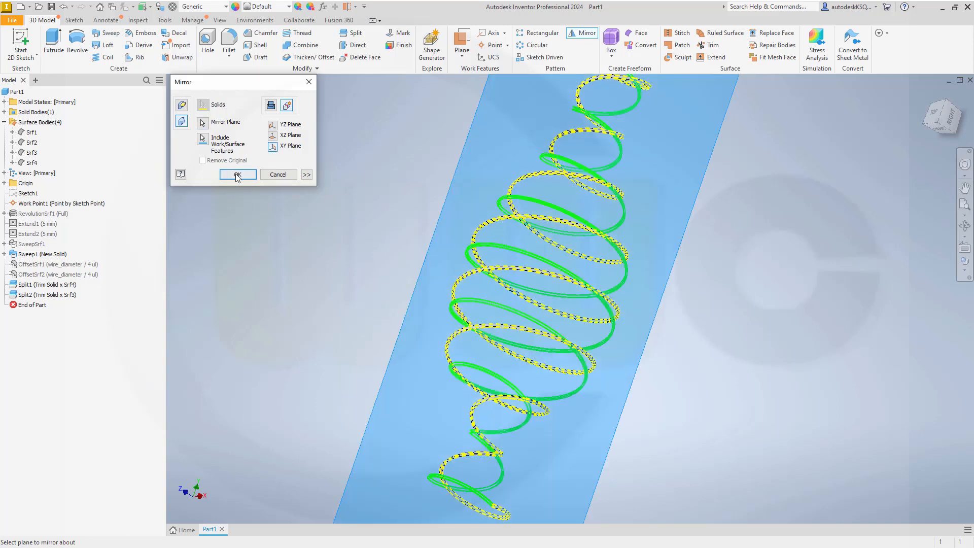
left_click(237, 175)
scroll(404, 265, "down", 3)
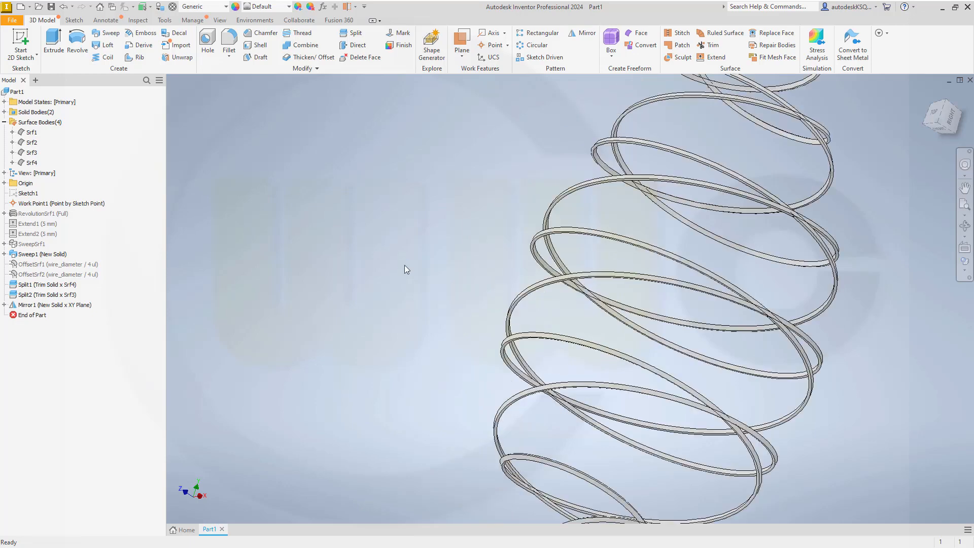
scroll(404, 265, "up", 3)
mouse_move(430, 298)
middle_mouse_down("shift")
mouse_move(420, 328)
mouse_move(428, 301)
middle_mouse_up("shift")
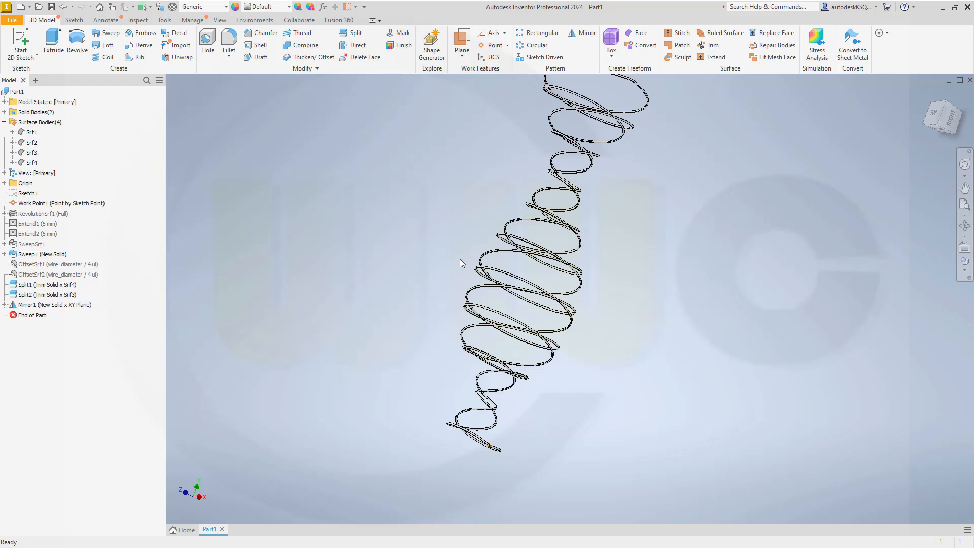
scroll(472, 233, "up", 2)
middle_click_drag(483, 207, 481, 237)
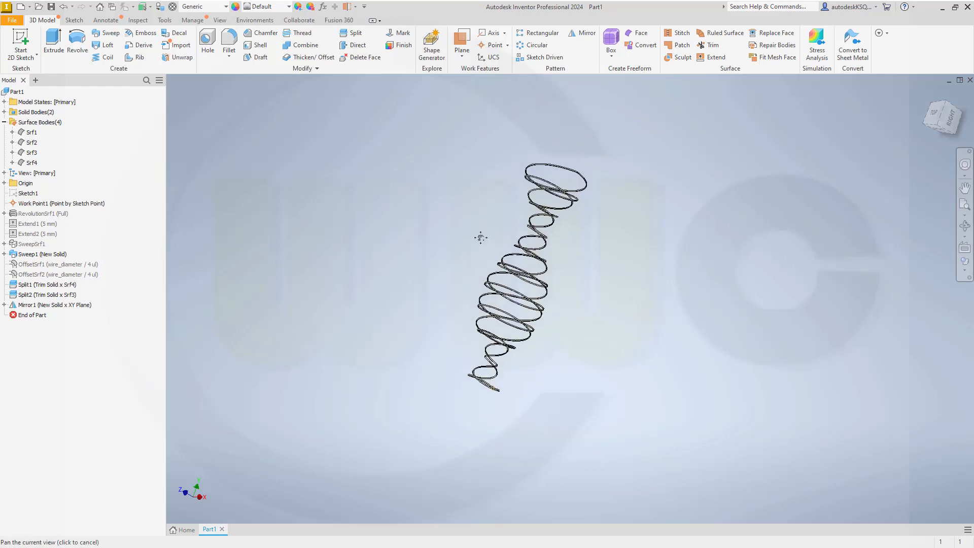
scroll(481, 237, "down", 3)
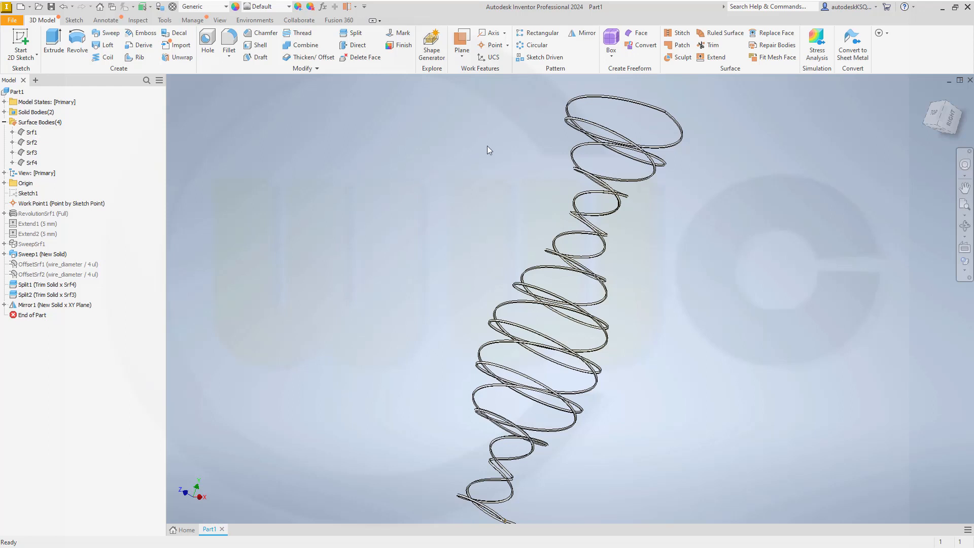
Step: Circular-pattern both spring solids as New Solid bodies, 8 occurrences about the Y Axis over 360 deg
left_click(536, 45)
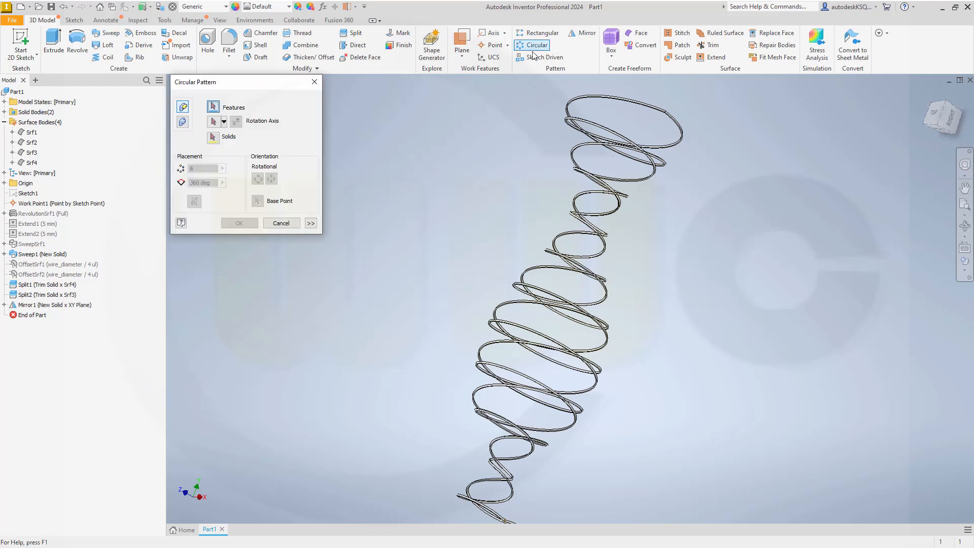
left_click(182, 123)
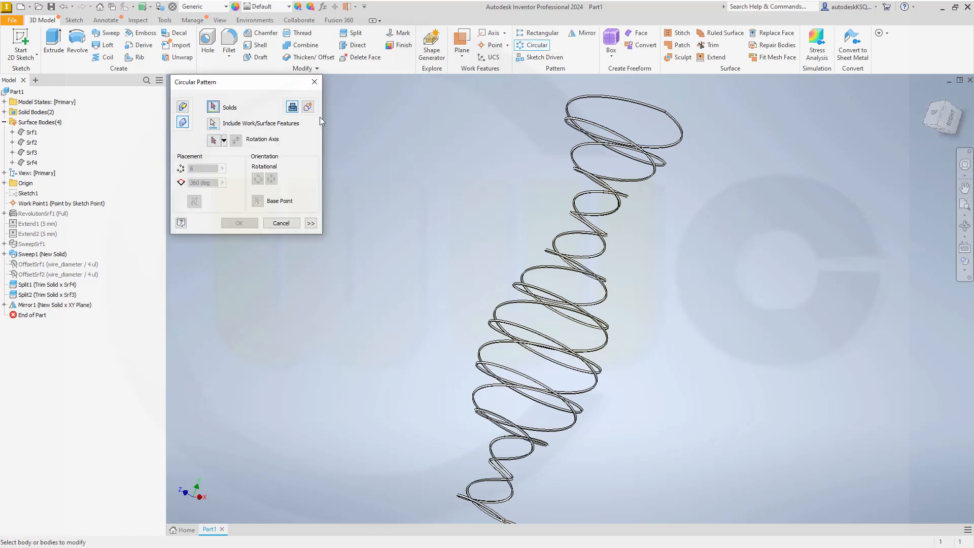
left_click(309, 108)
left_click(655, 180)
left_click(645, 109)
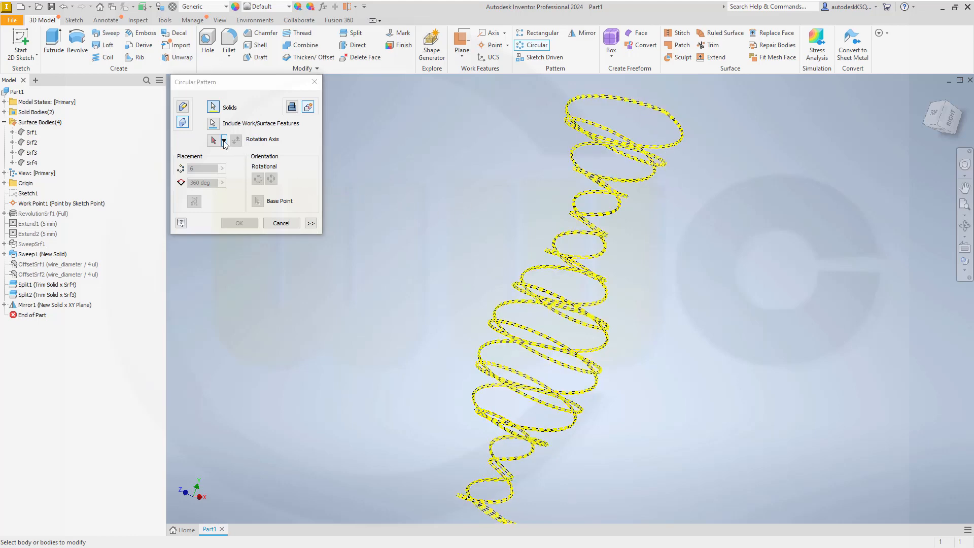
left_click(224, 141)
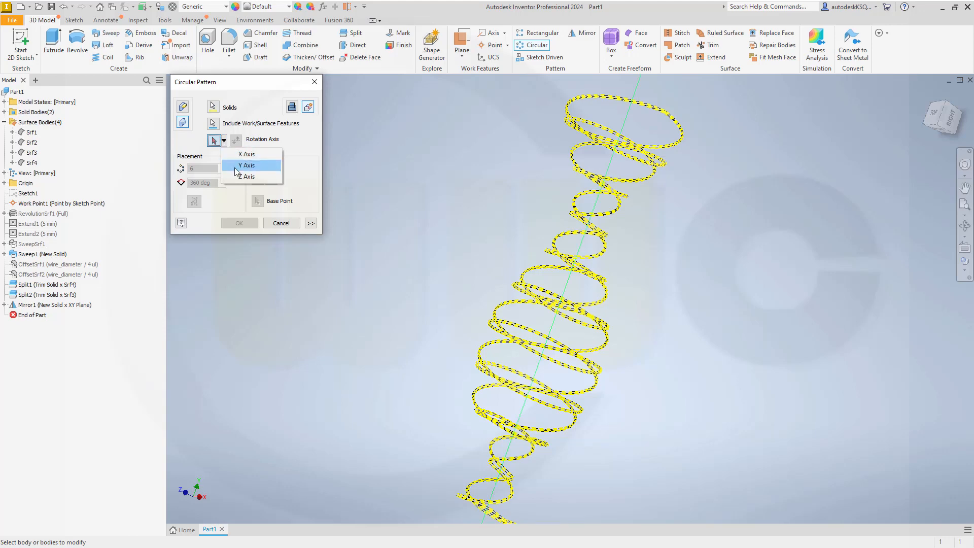
left_click(244, 166)
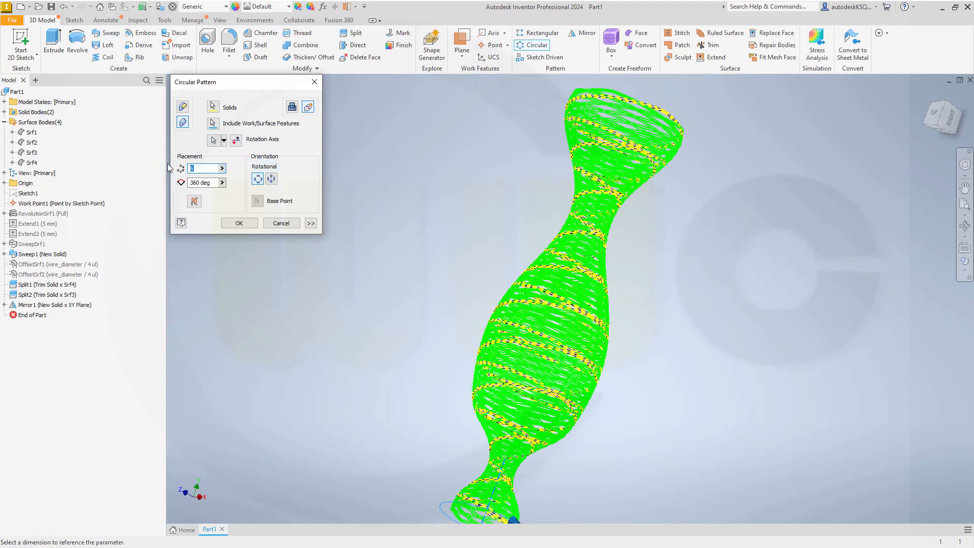
type("8")
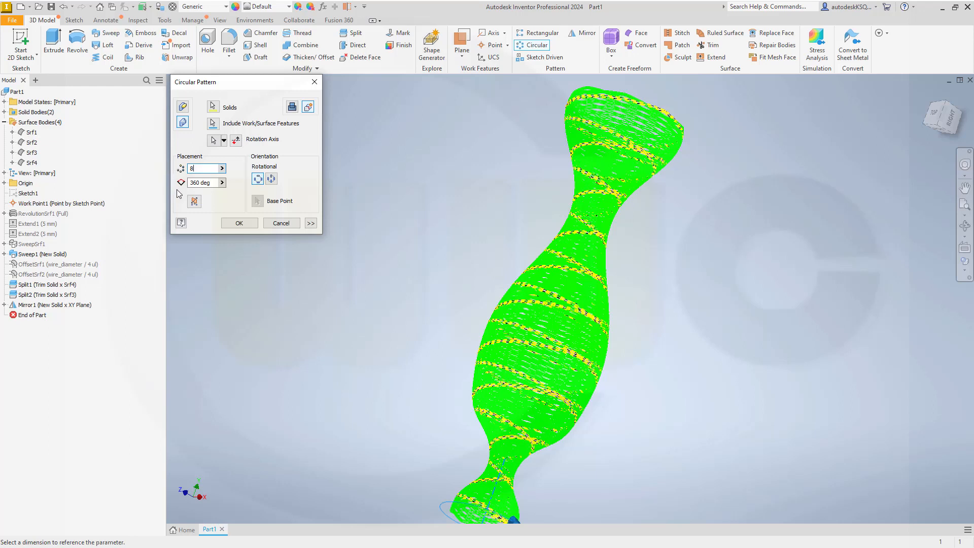
left_click(239, 223)
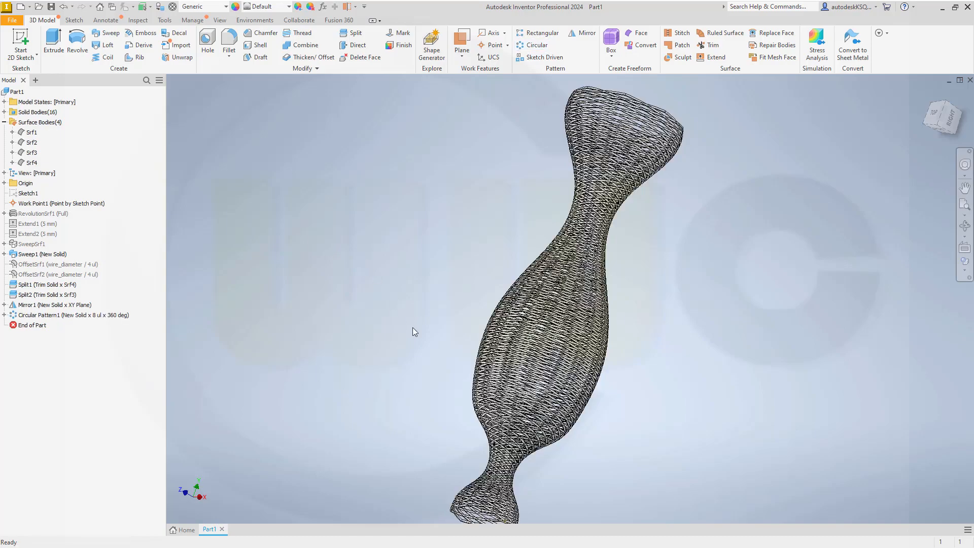
middle_click_drag(414, 341, 411, 325)
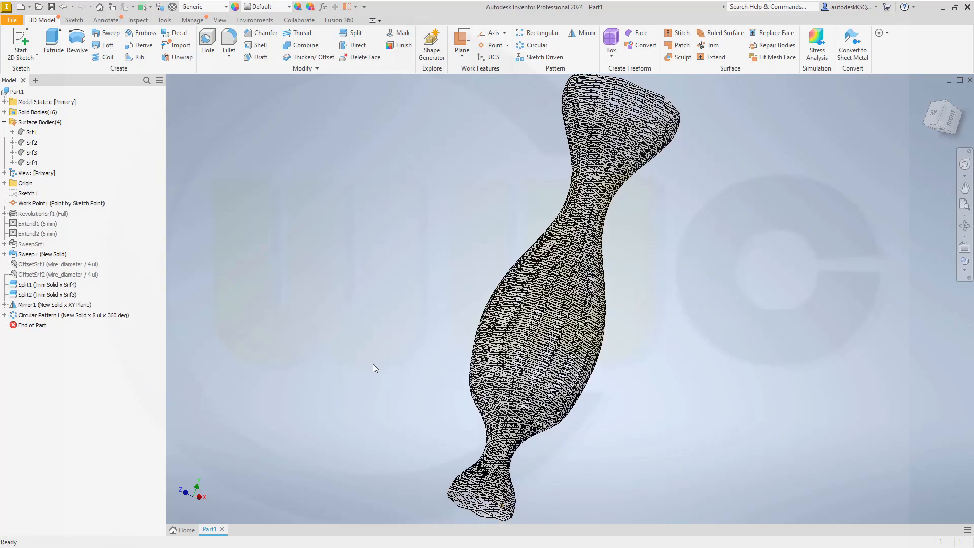
middle_click_drag(373, 366, 344, 351, "shift")
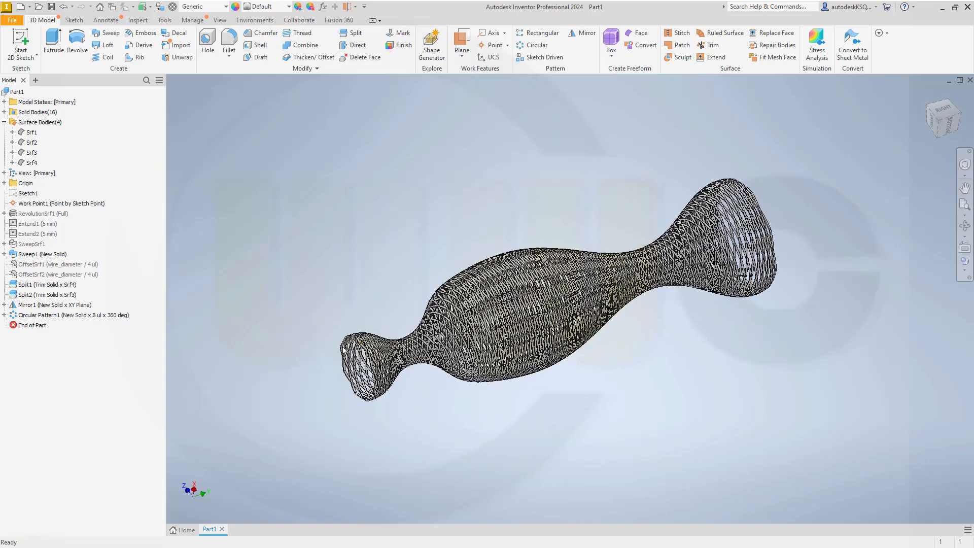
scroll(344, 350, "up", 5)
scroll(355, 350, "down", 4)
scroll(690, 344, "up", 3)
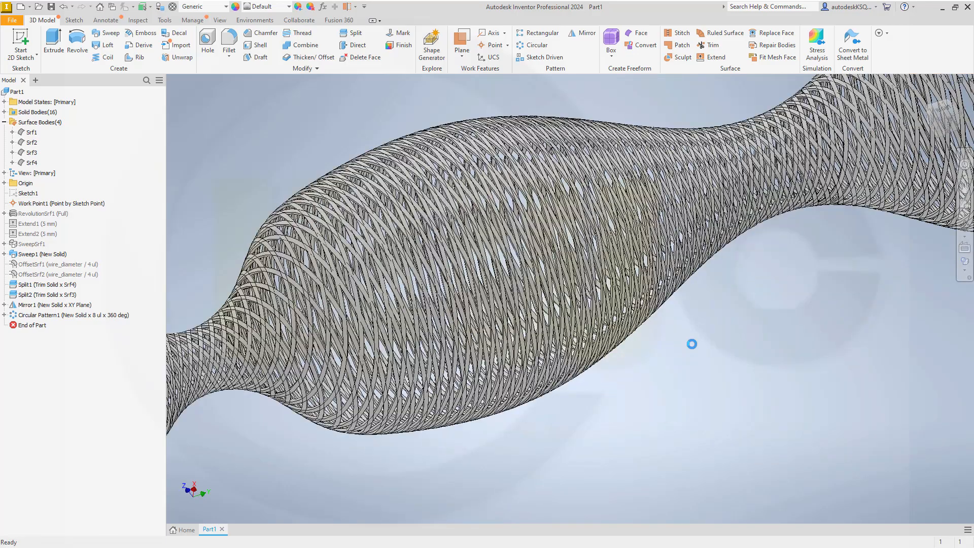
scroll(692, 344, "down", 3)
middle_click_drag(710, 358, 695, 366, "shift")
scroll(695, 366, "up", 5)
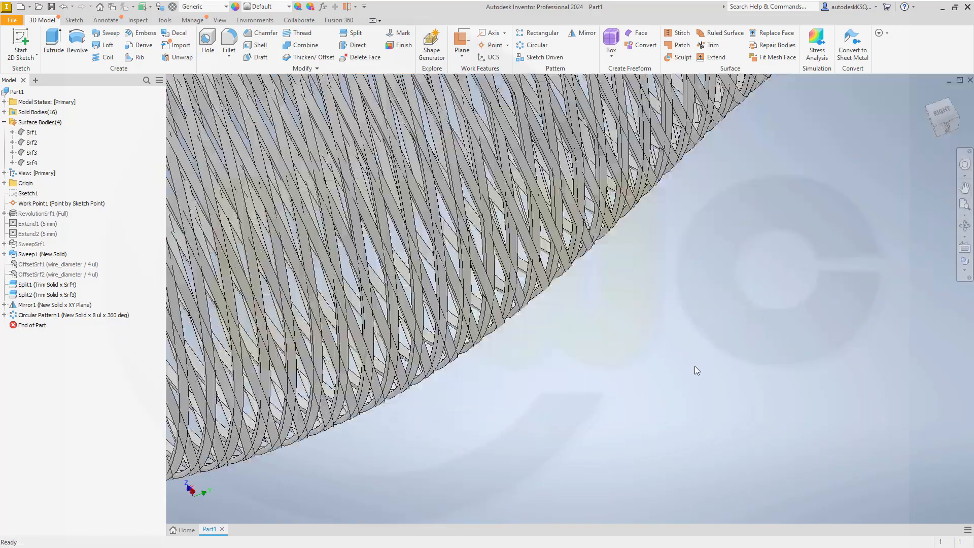
scroll(605, 315, "down", 5)
middle_click_drag(651, 327, 669, 346)
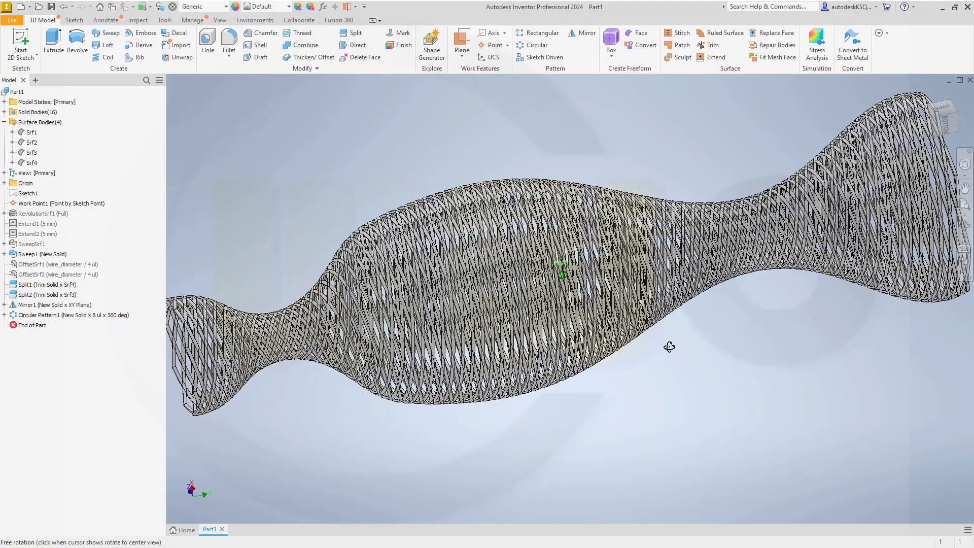
middle_click_drag(669, 347, 704, 375, "shift")
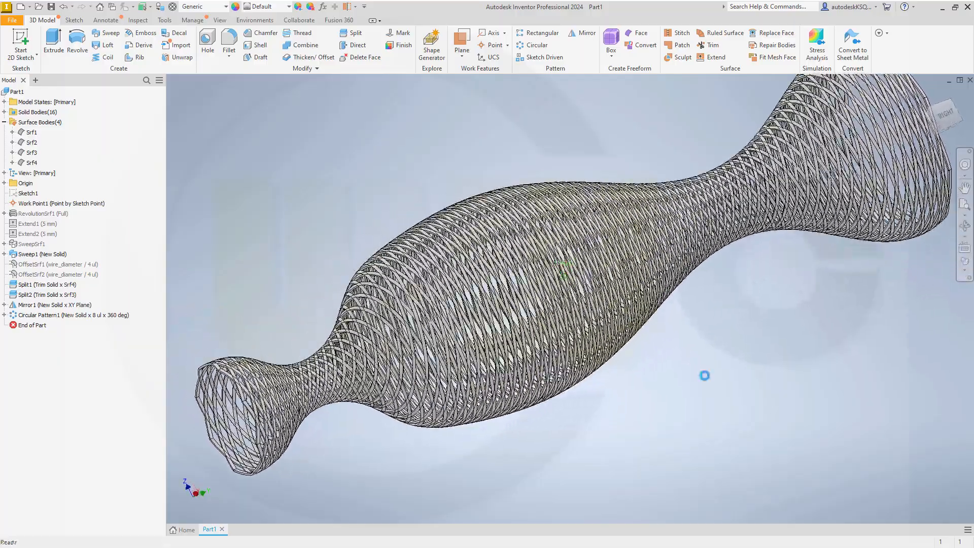